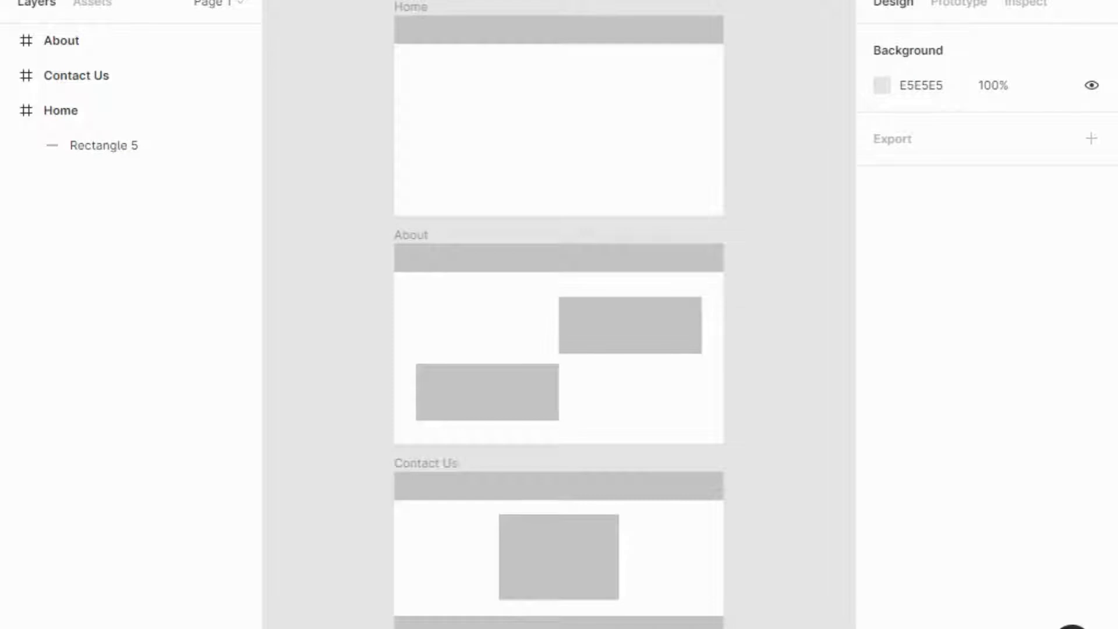
Place the image color_palette.png from the My Project folder on the canvas beside the About frame
{"action": "left_click", "coordinate": [82, 1]}
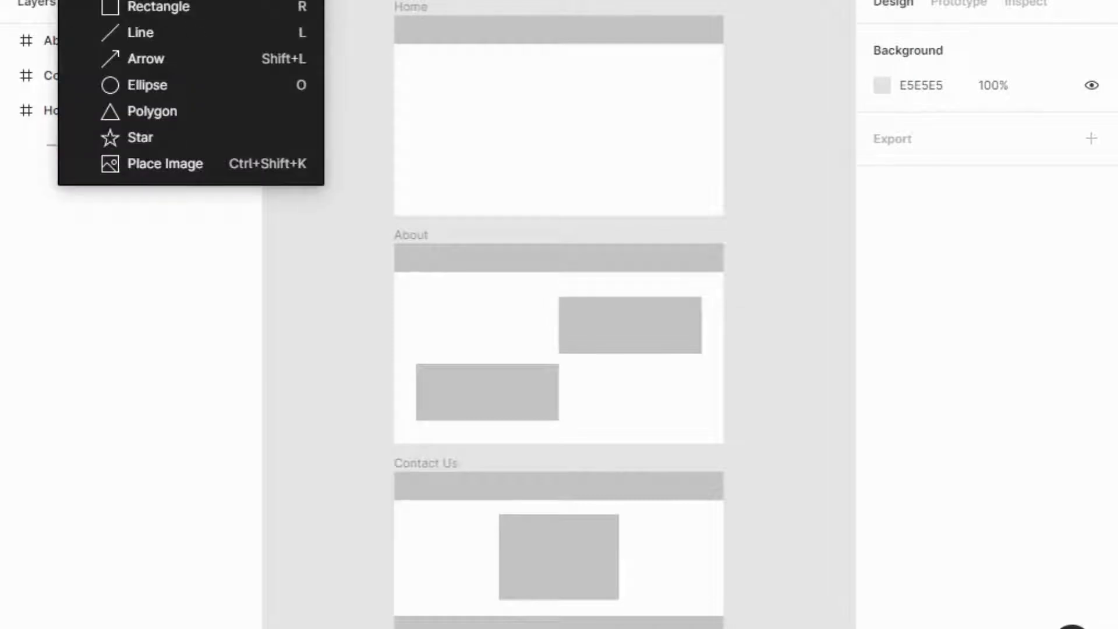
{"action": "left_click", "coordinate": [192, 162]}
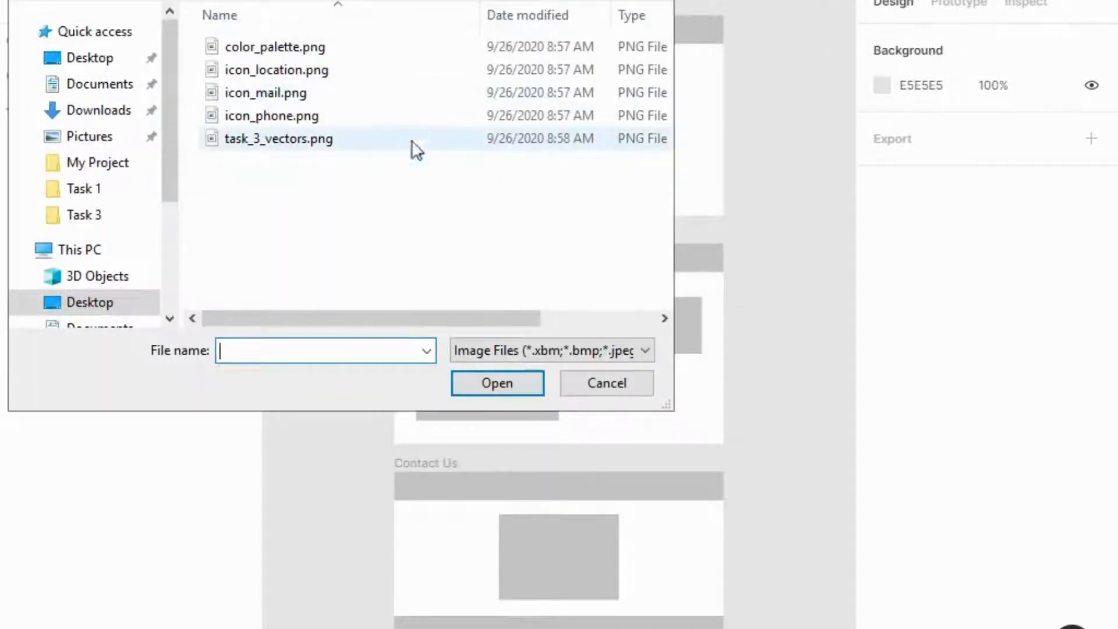
{"action": "left_click", "coordinate": [100, 307]}
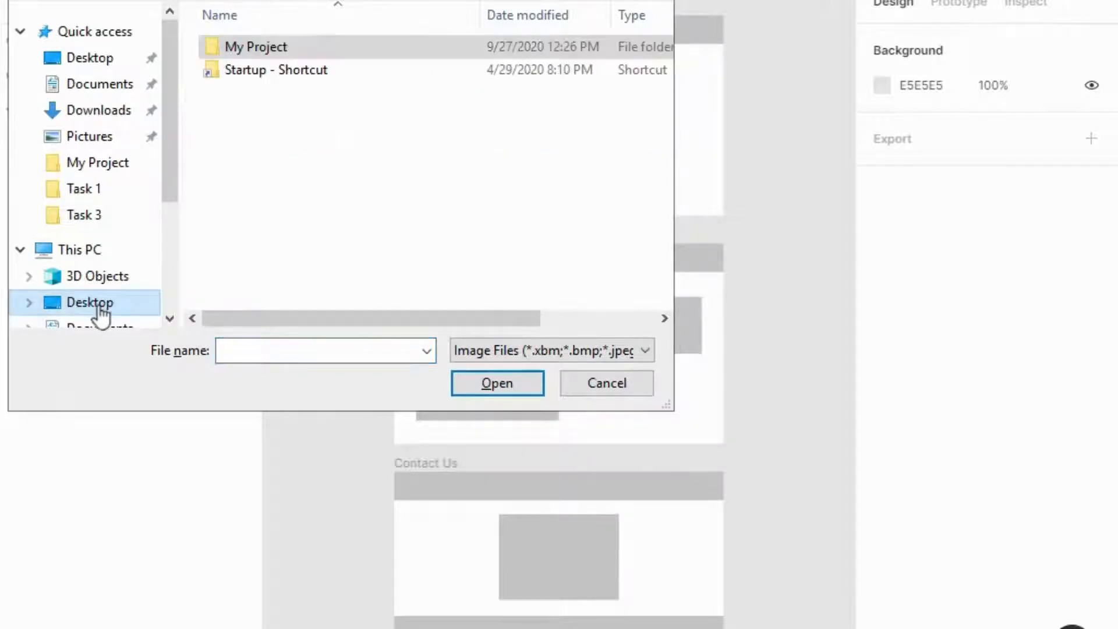
{"action": "double_click", "coordinate": [278, 48]}
{"action": "double_click", "coordinate": [260, 115]}
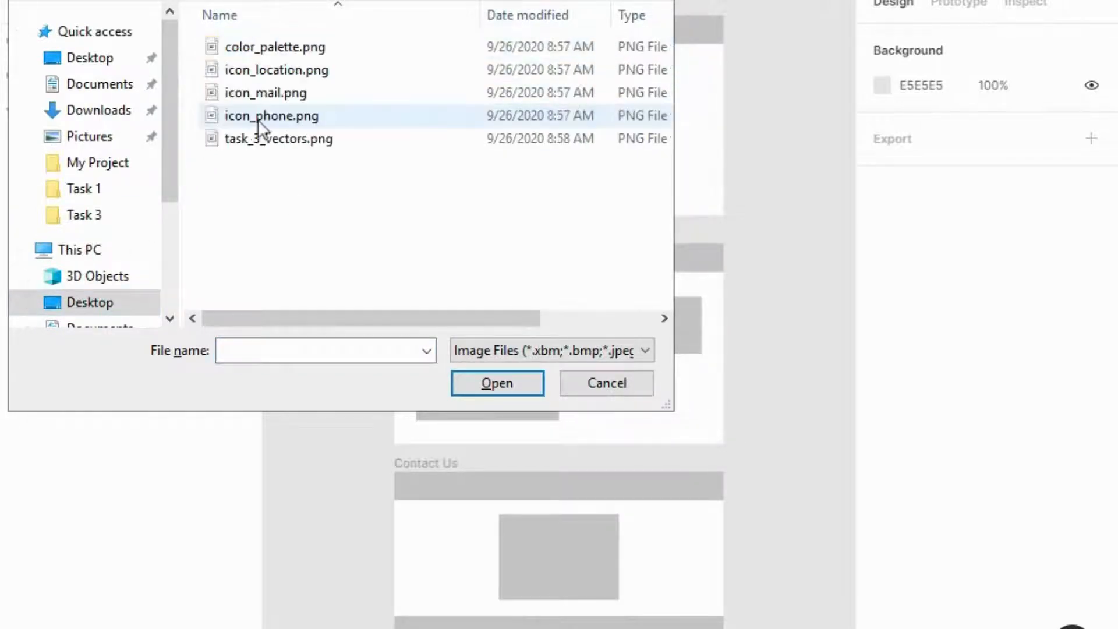
{"action": "left_click", "coordinate": [294, 47]}
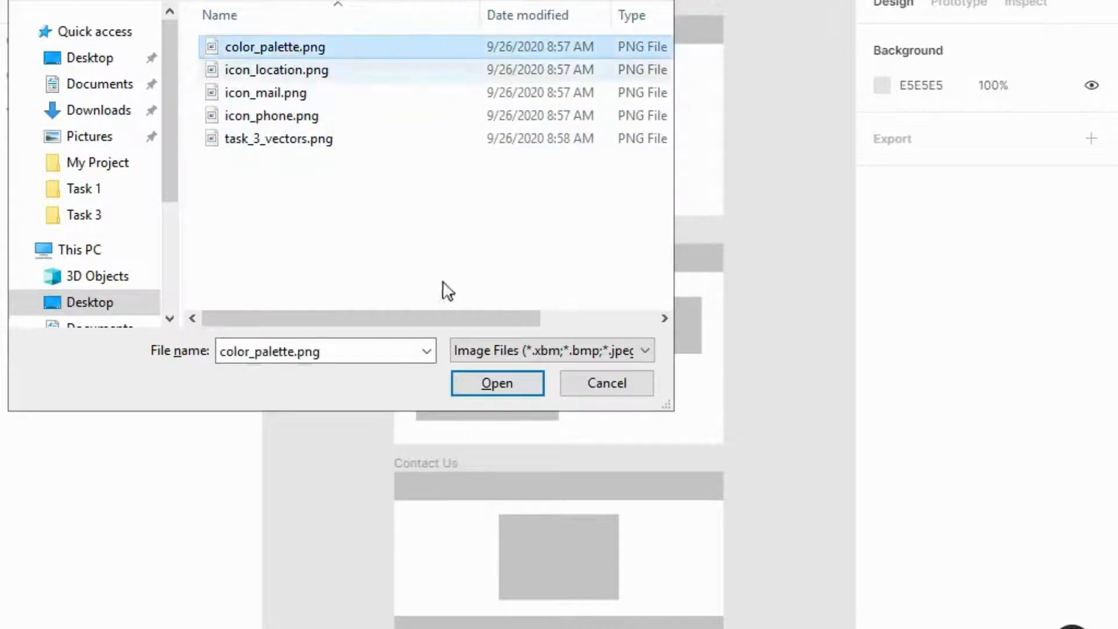
{"action": "left_click", "coordinate": [489, 387]}
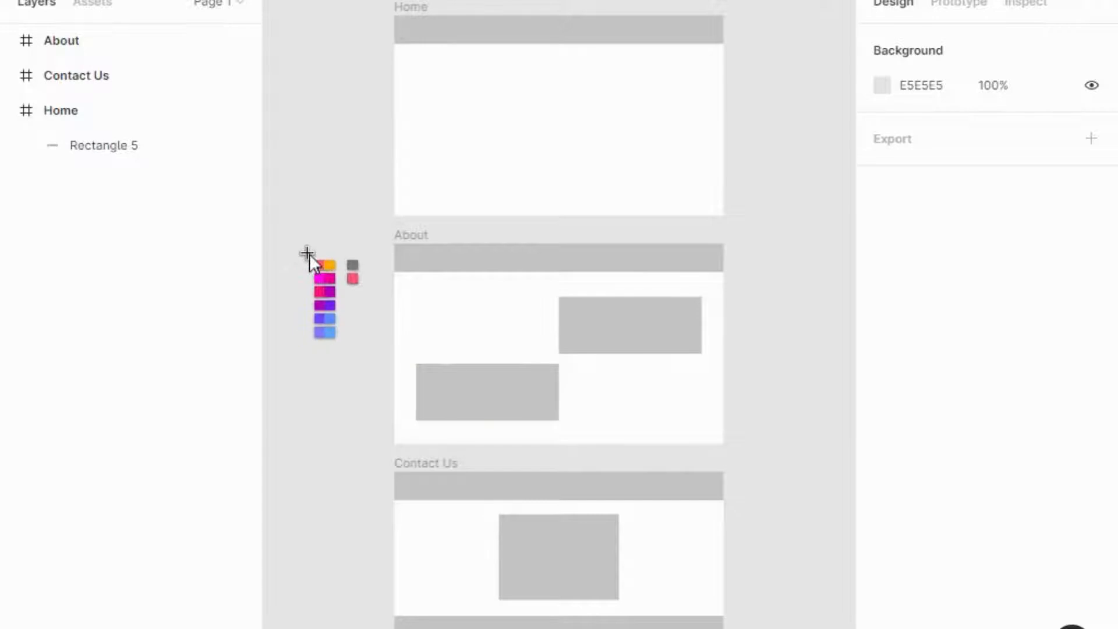
{"action": "left_click", "coordinate": [311, 259]}
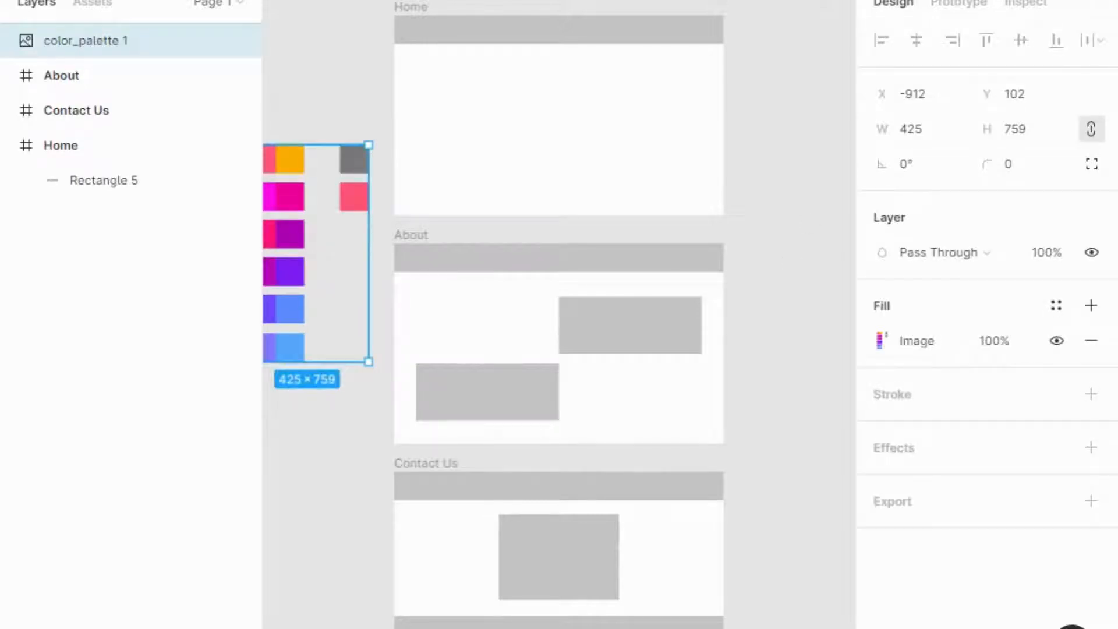
Draw a five-segment 45° diagonal path with the Pen tool across the Home frame, from X 3, Y 149 to X 558, Y 704
{"action": "left_click", "coordinate": [1087, 1]}
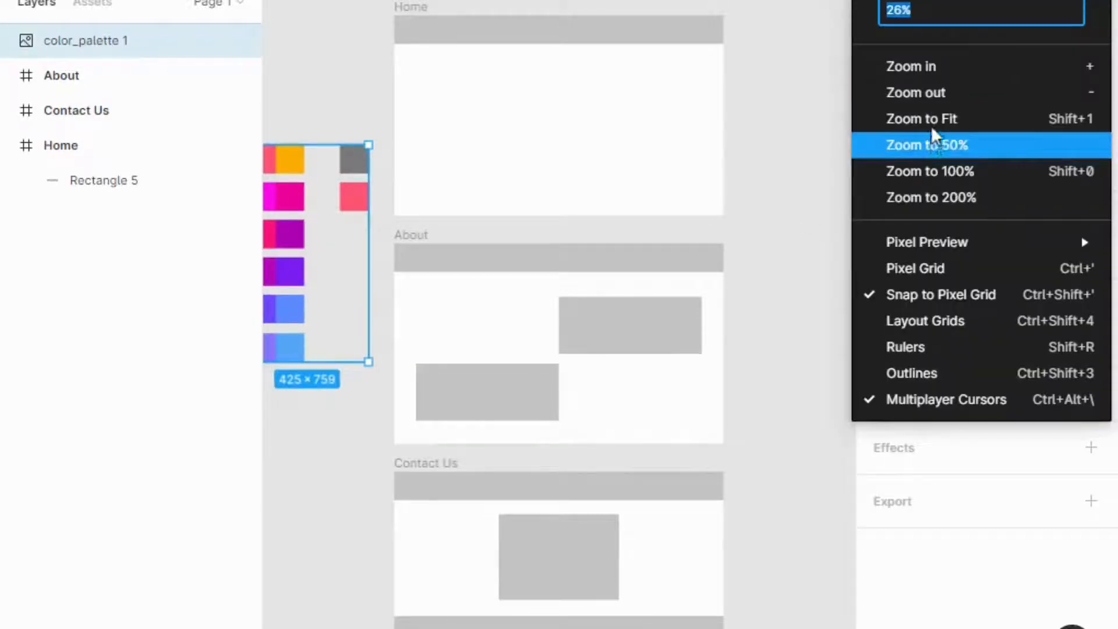
{"action": "left_click", "coordinate": [870, 126]}
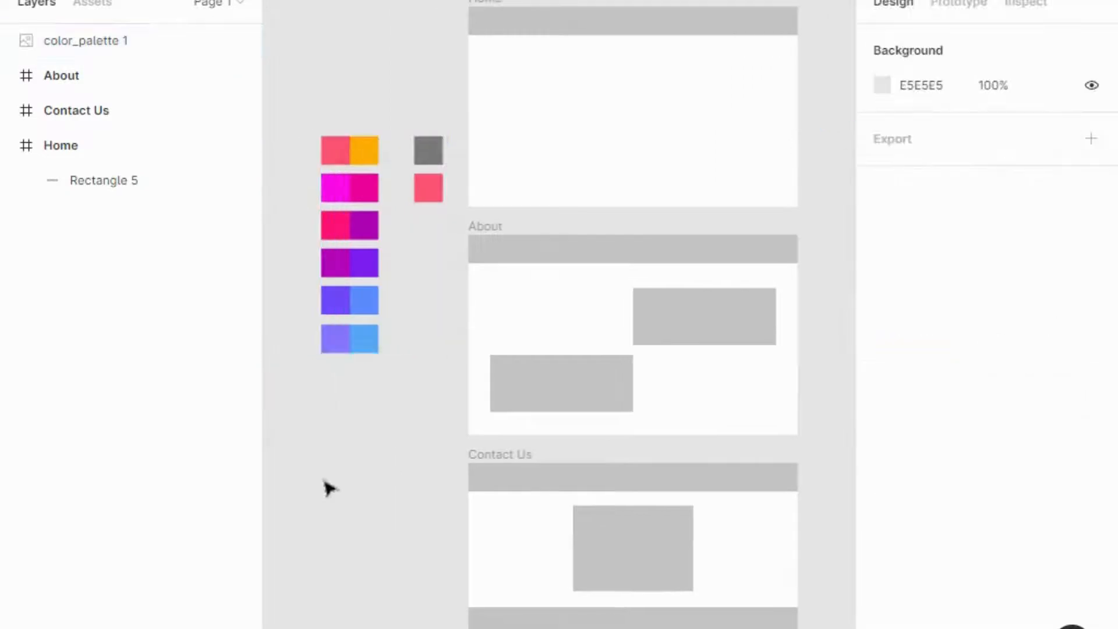
{"action": "left_click", "coordinate": [329, 221]}
{"action": "left_click", "coordinate": [960, 1]}
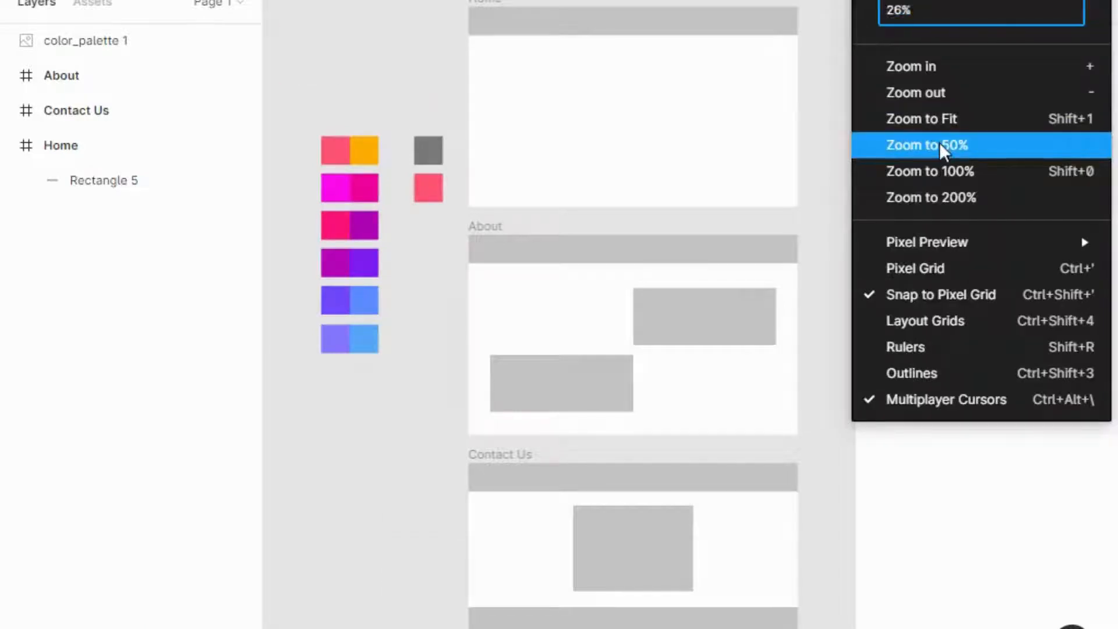
{"action": "left_click", "coordinate": [938, 142]}
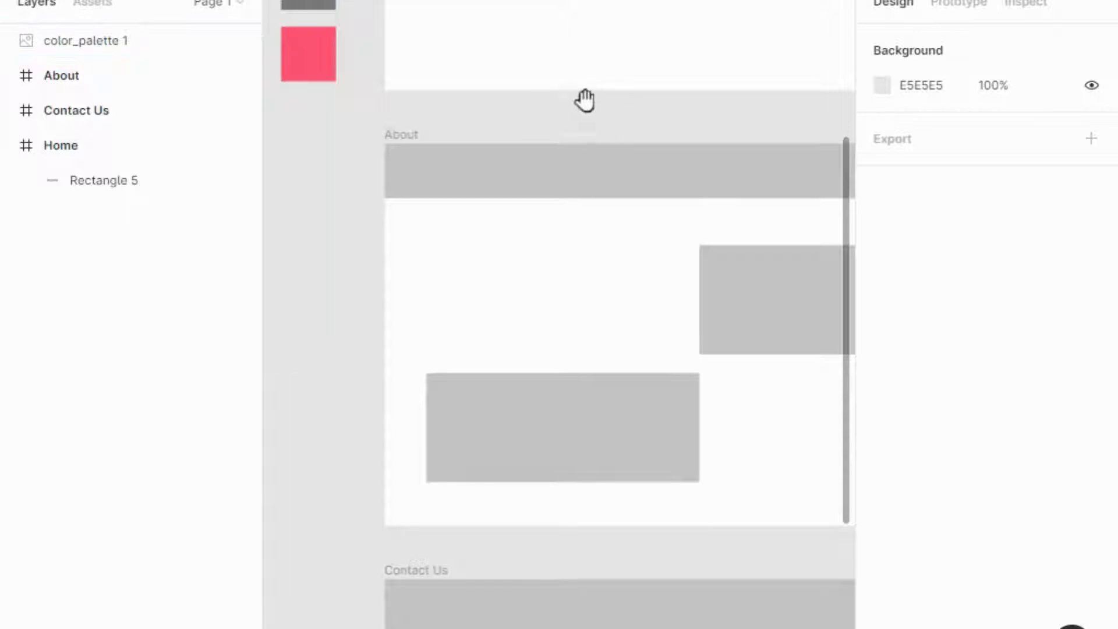
{"action": "left_click_drag", "start_coordinate": [540, 247], "coordinate": [535, 328]}
{"action": "scroll", "coordinate": [535, 328], "scroll_direction": "up", "scroll_amount": 6}
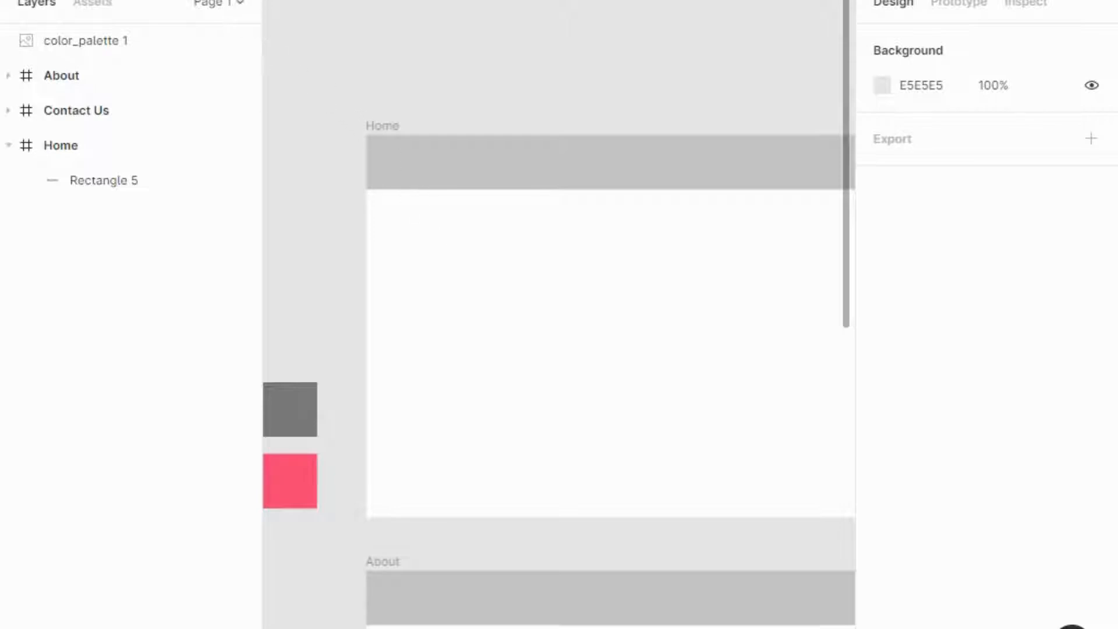
{"action": "left_click", "coordinate": [227, 1]}
{"action": "left_click", "coordinate": [368, 217]}
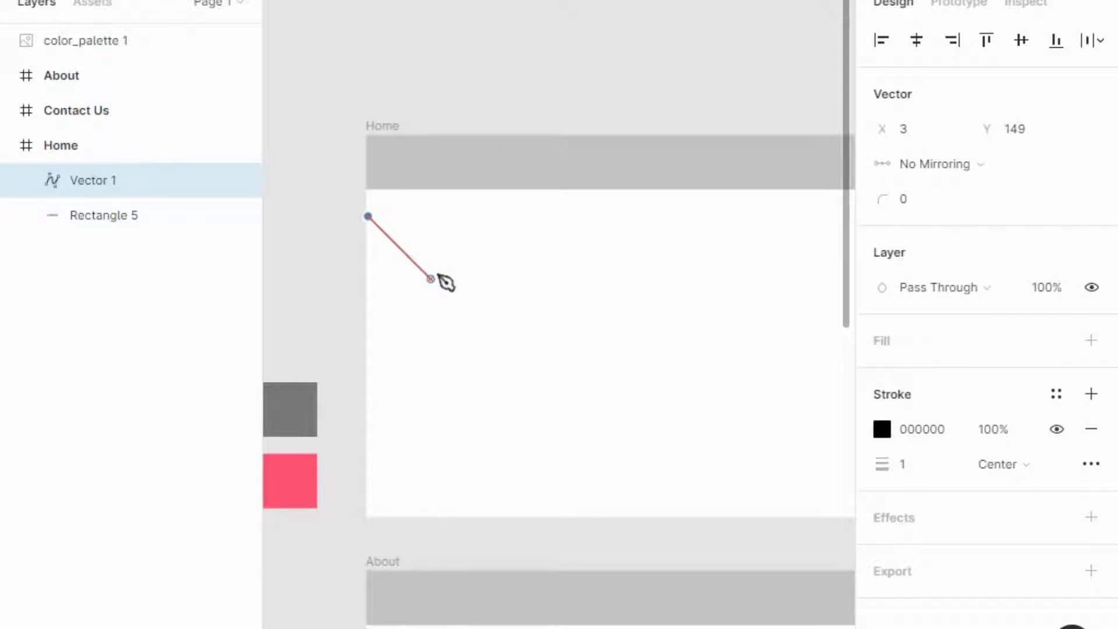
{"action": "left_click", "coordinate": [430, 279]}
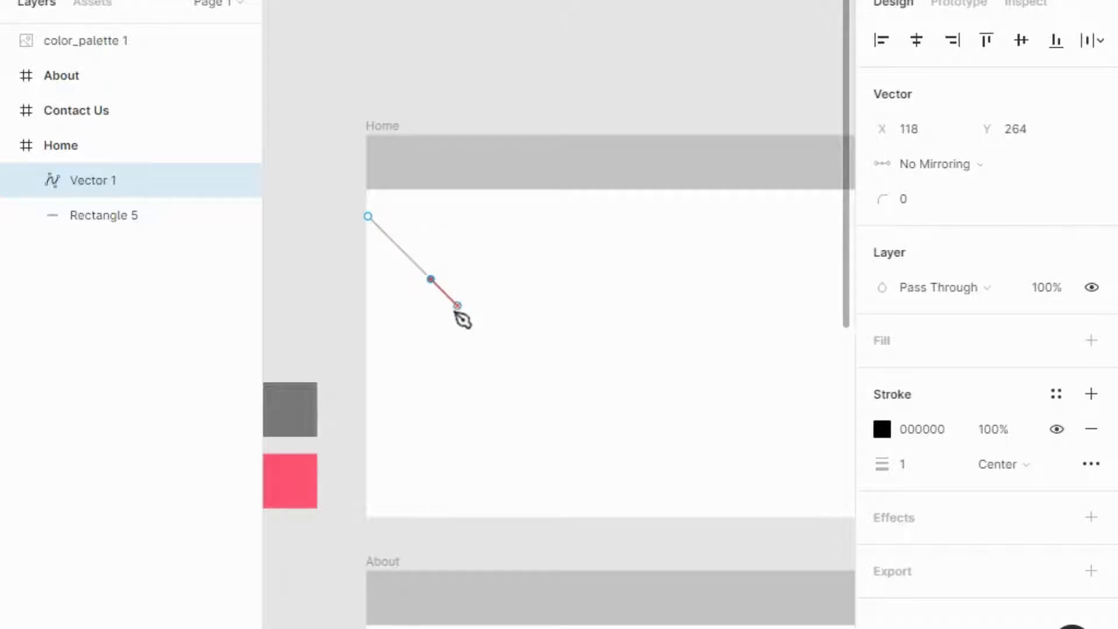
{"action": "left_click", "coordinate": [506, 354]}
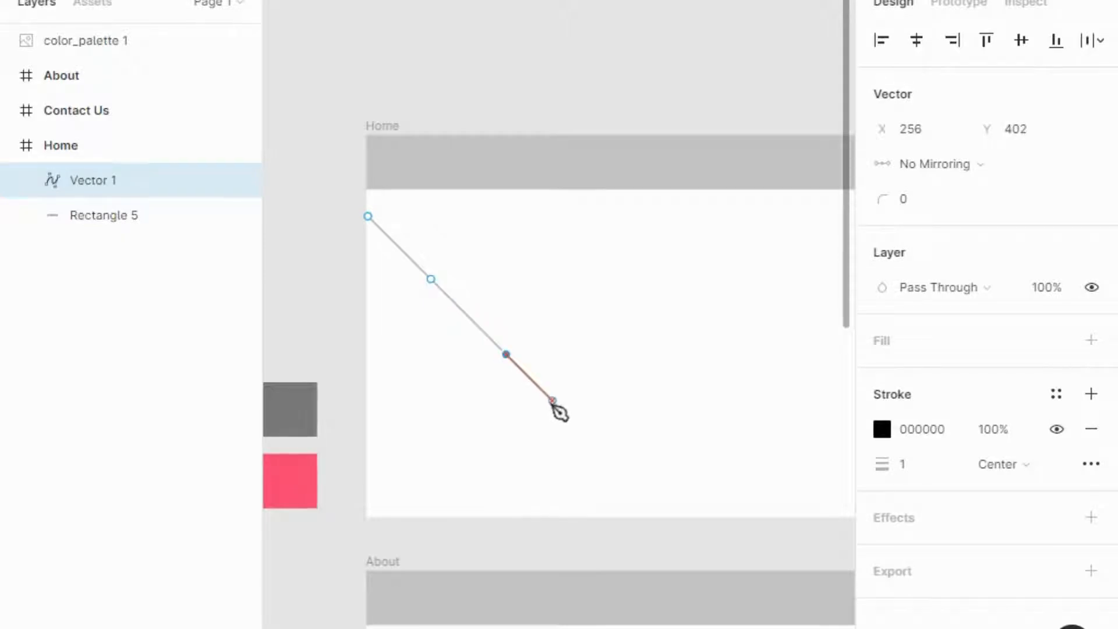
{"action": "left_click", "coordinate": [604, 452]}
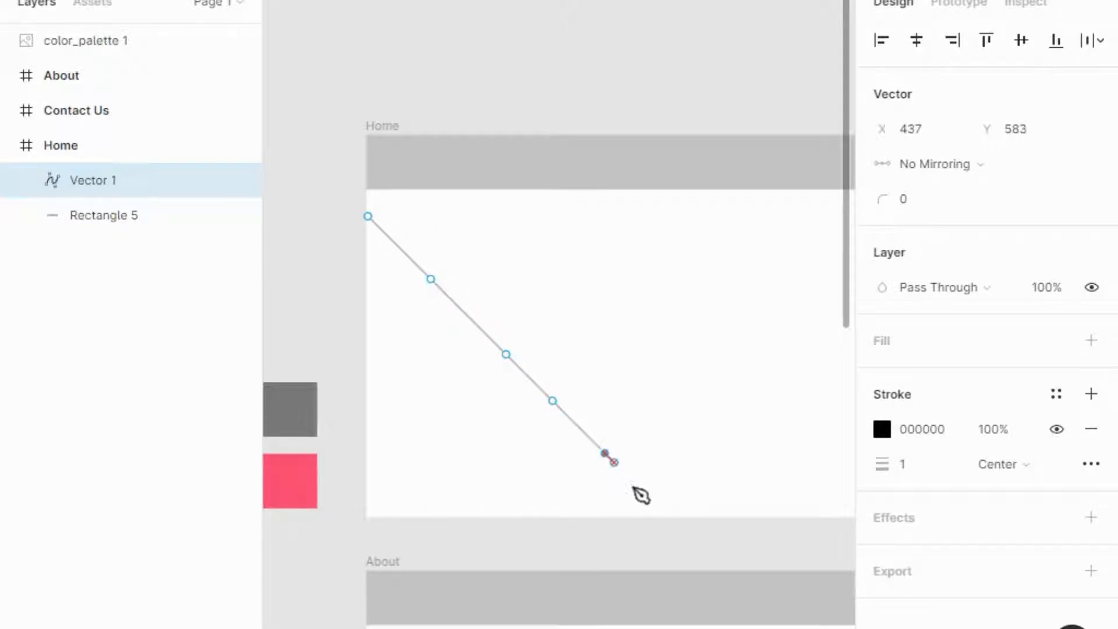
{"action": "left_click", "coordinate": [671, 521]}
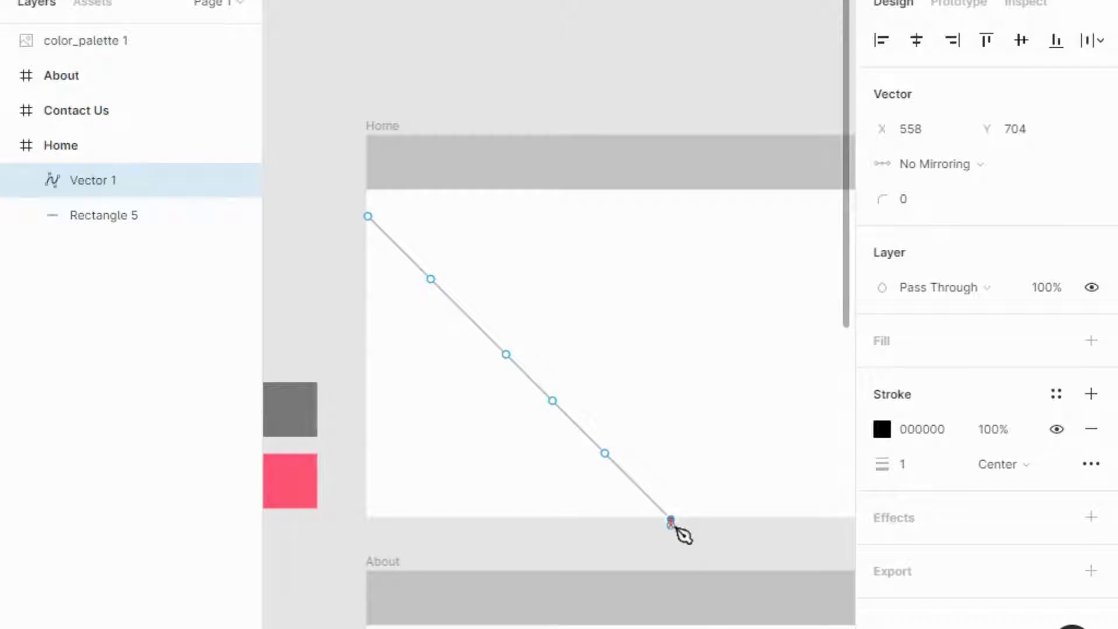
Continue the path along the Home frame's lower edge and back up a parallel three-segment diagonal, closing it at its starting point
{"action": "left_click", "coordinate": [552, 519]}
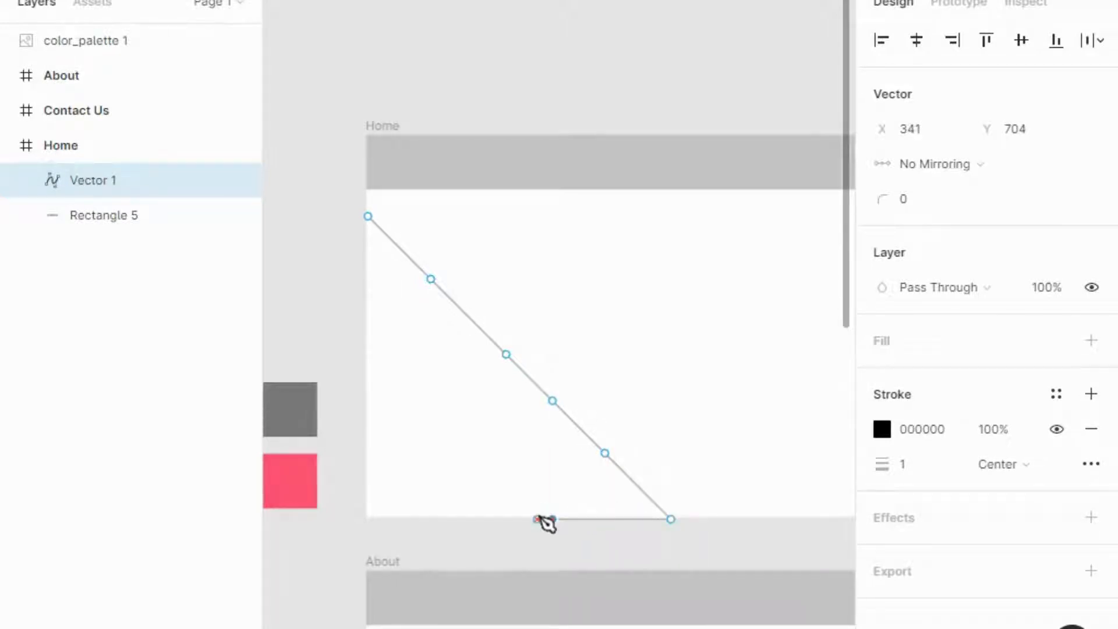
{"action": "left_click", "coordinate": [469, 487], "text": "shift"}
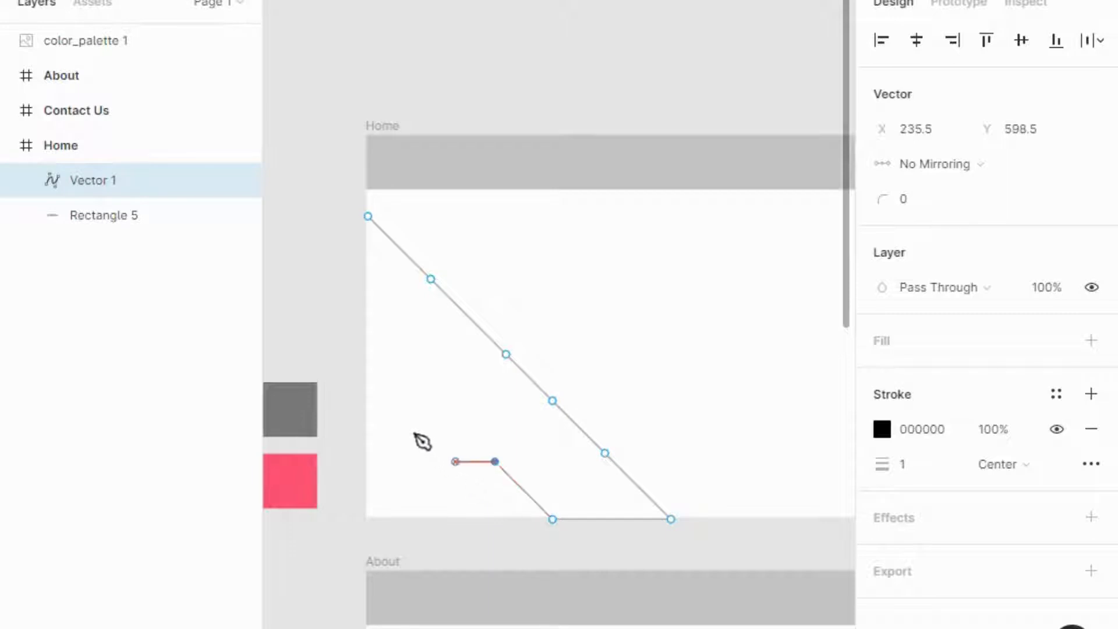
{"action": "left_click", "coordinate": [405, 418], "text": "shift"}
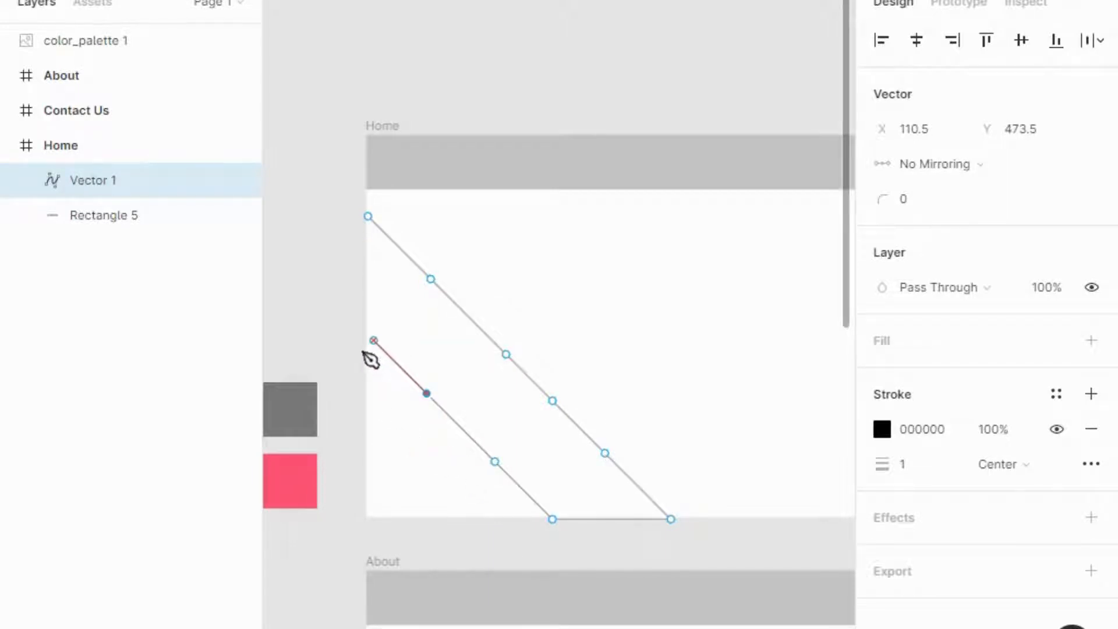
{"action": "left_click", "coordinate": [365, 355], "text": "shift"}
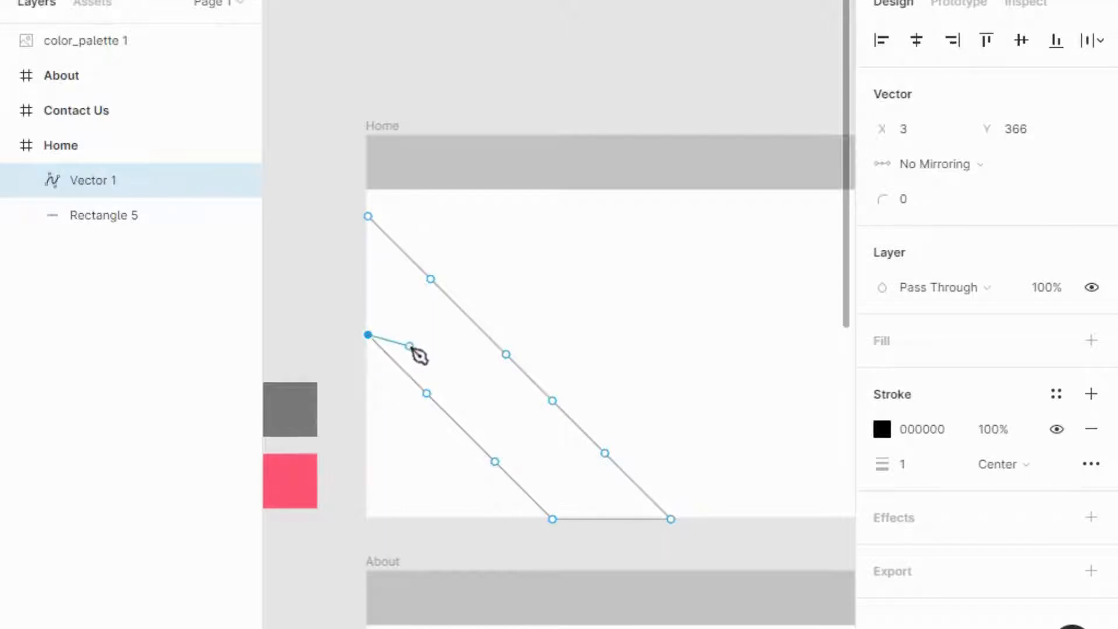
{"action": "left_click", "coordinate": [368, 216]}
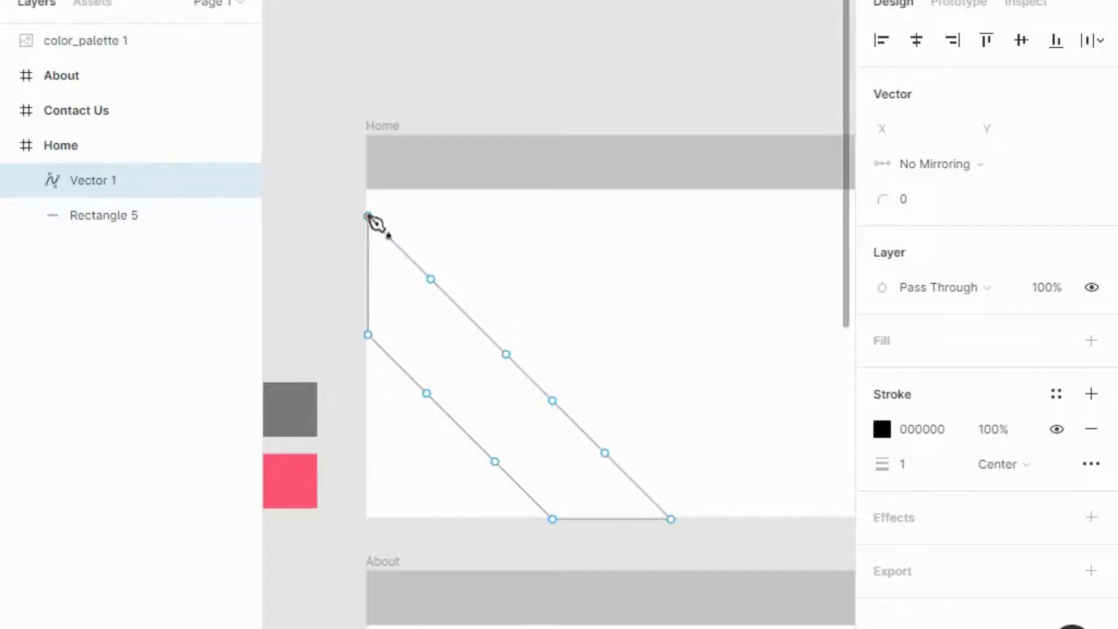
Bend the five segments of the shape's upper diagonal alternately outward and inward into a smooth wavy edge
{"action": "left_click", "coordinate": [534, 325]}
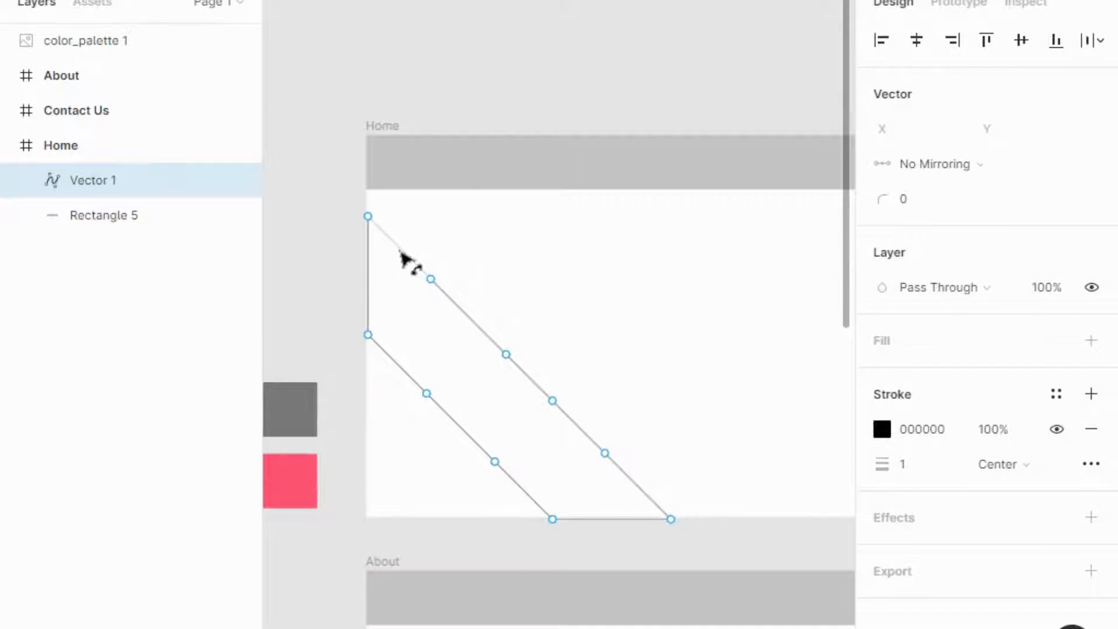
{"action": "mouse_move", "coordinate": [400, 251]}
{"action": "left_mouse_down"}
{"action": "mouse_move", "coordinate": [420, 249]}
{"action": "mouse_move", "coordinate": [416, 237]}
{"action": "left_mouse_up"}
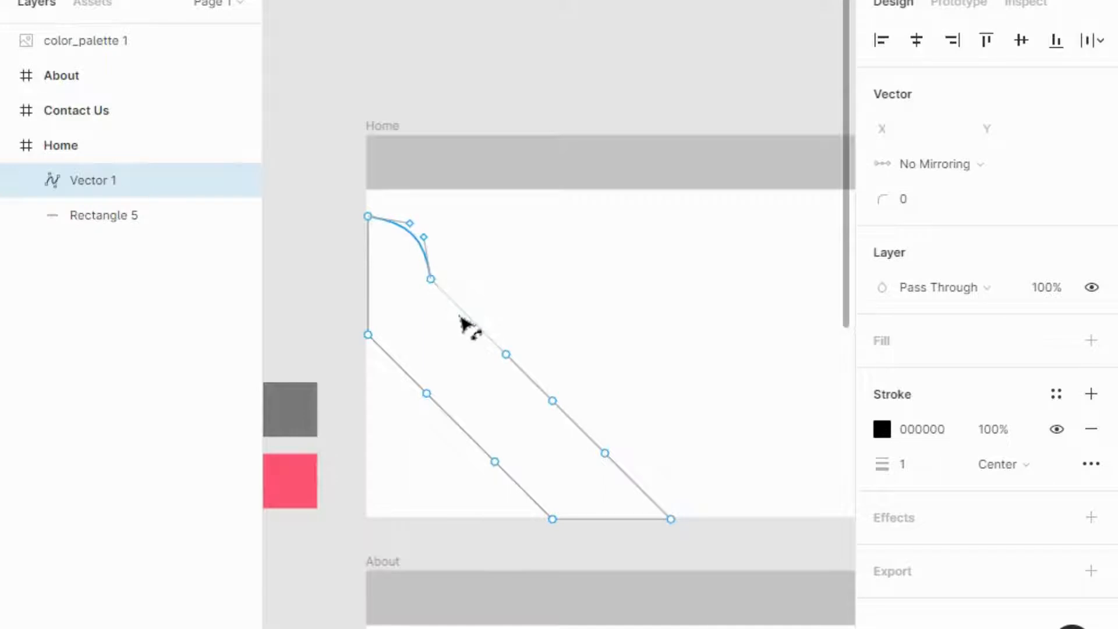
{"action": "left_click_drag", "start_coordinate": [461, 319], "coordinate": [459, 337]}
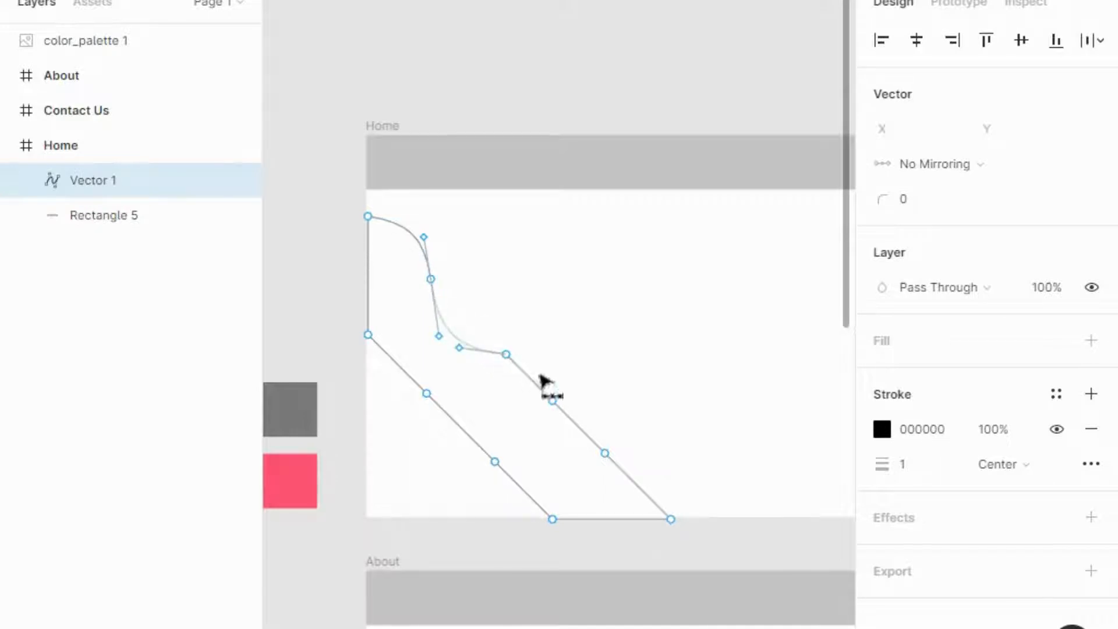
{"action": "left_click_drag", "start_coordinate": [531, 379], "coordinate": [544, 376]}
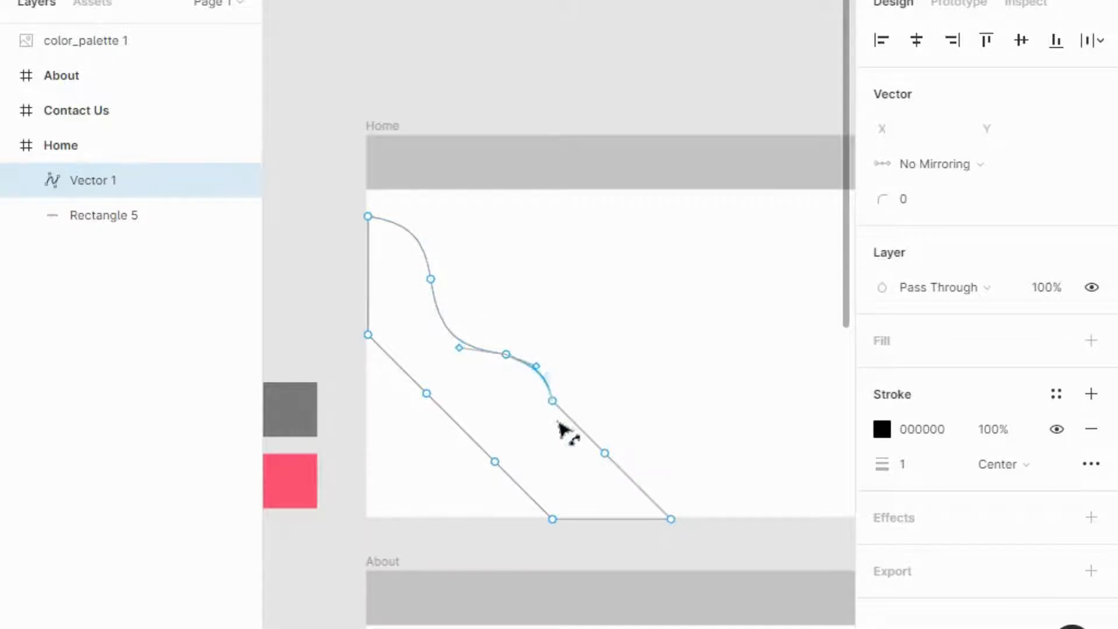
{"action": "left_click_drag", "start_coordinate": [567, 424], "coordinate": [550, 448]}
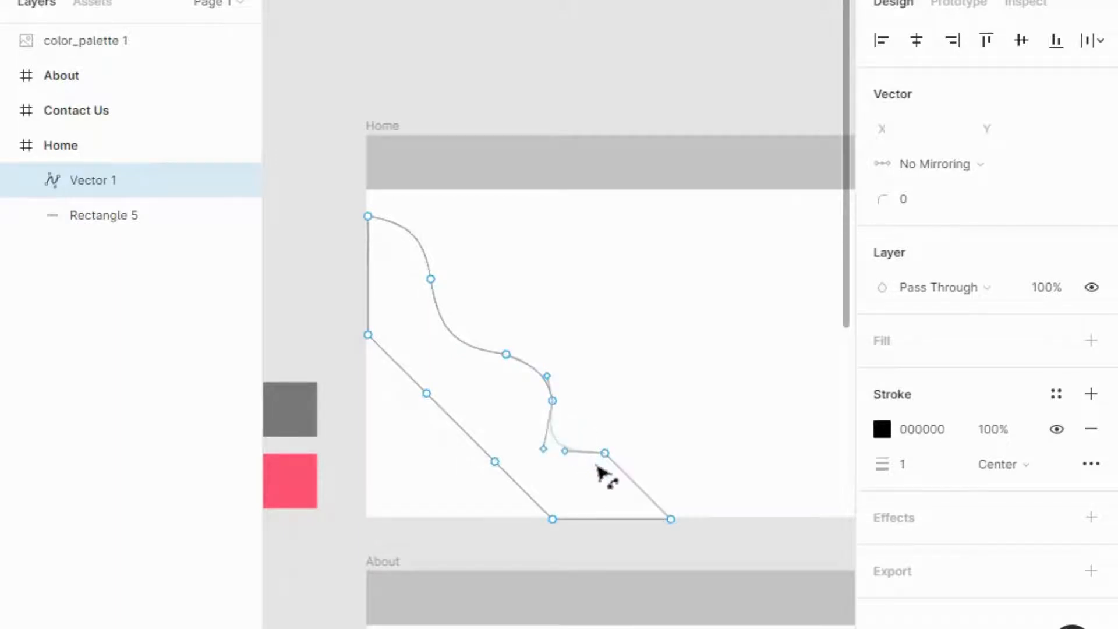
{"action": "left_click_drag", "start_coordinate": [632, 481], "coordinate": [645, 472]}
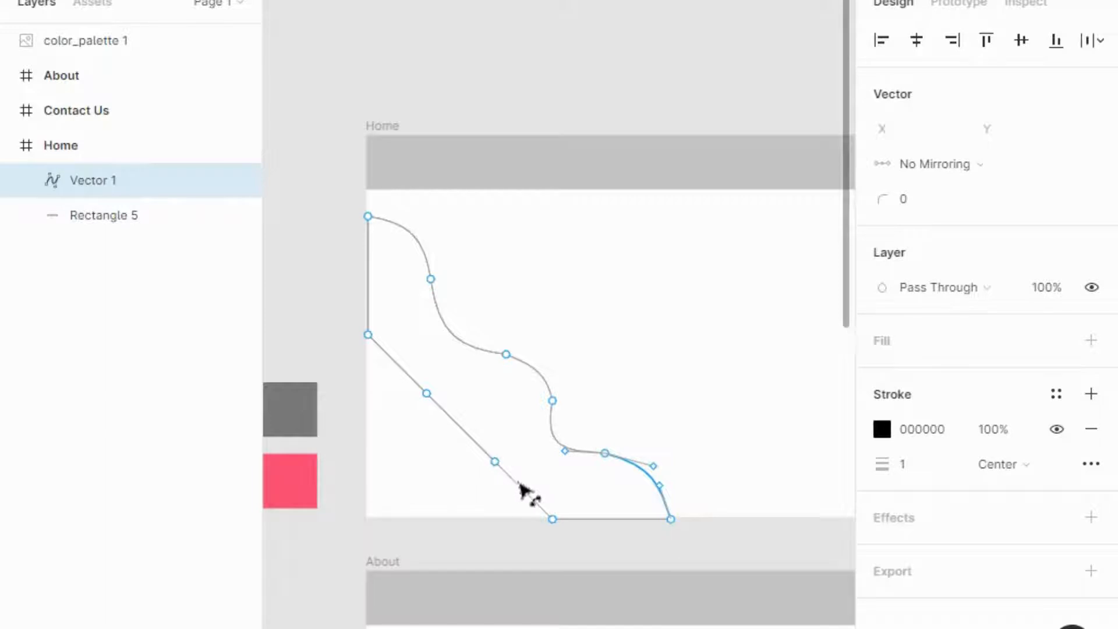
Bend the lower diagonal's three segments into a matching wave and fill the closed shape with C4C4C4 using the Paint Bucket
{"action": "left_click_drag", "start_coordinate": [526, 496], "coordinate": [515, 508]}
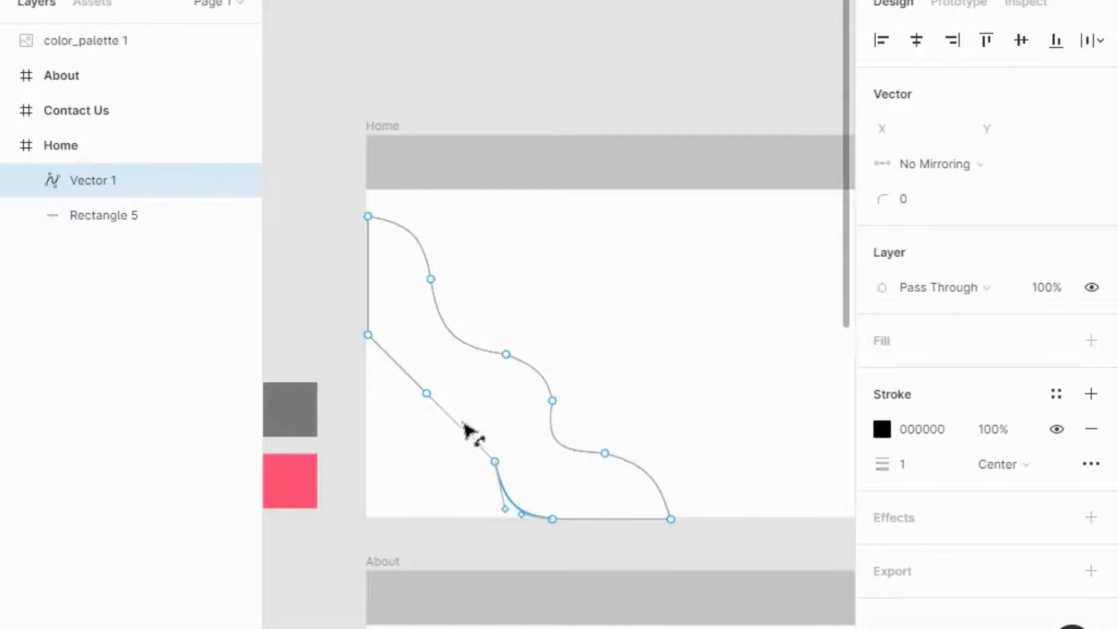
{"action": "left_click_drag", "start_coordinate": [474, 435], "coordinate": [484, 422]}
{"action": "left_click_drag", "start_coordinate": [392, 358], "coordinate": [383, 363]}
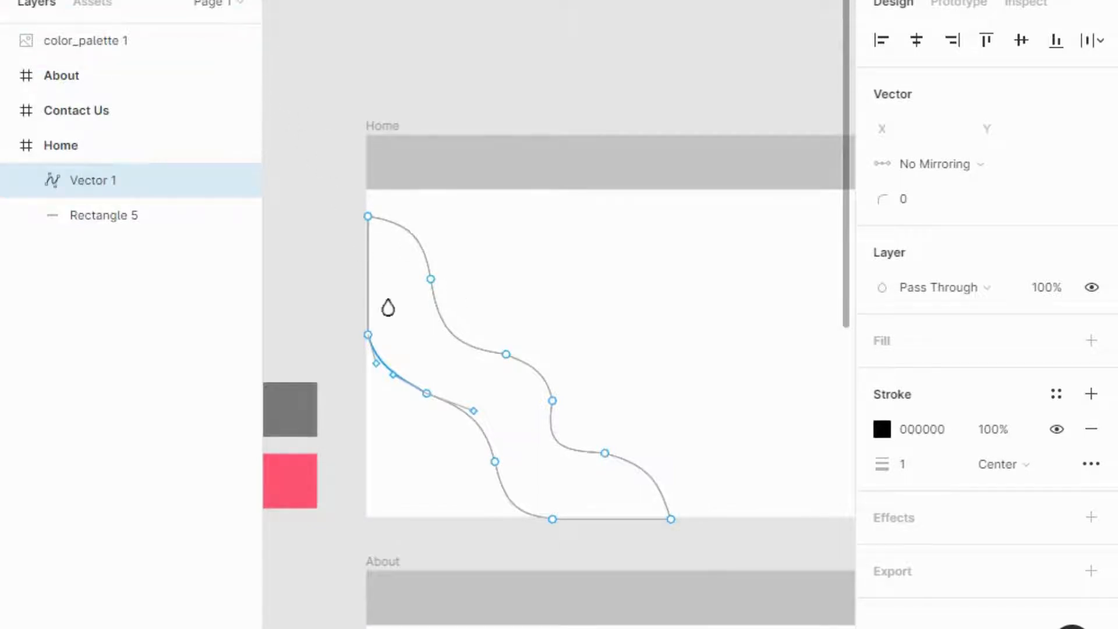
{"action": "left_click", "coordinate": [493, 416]}
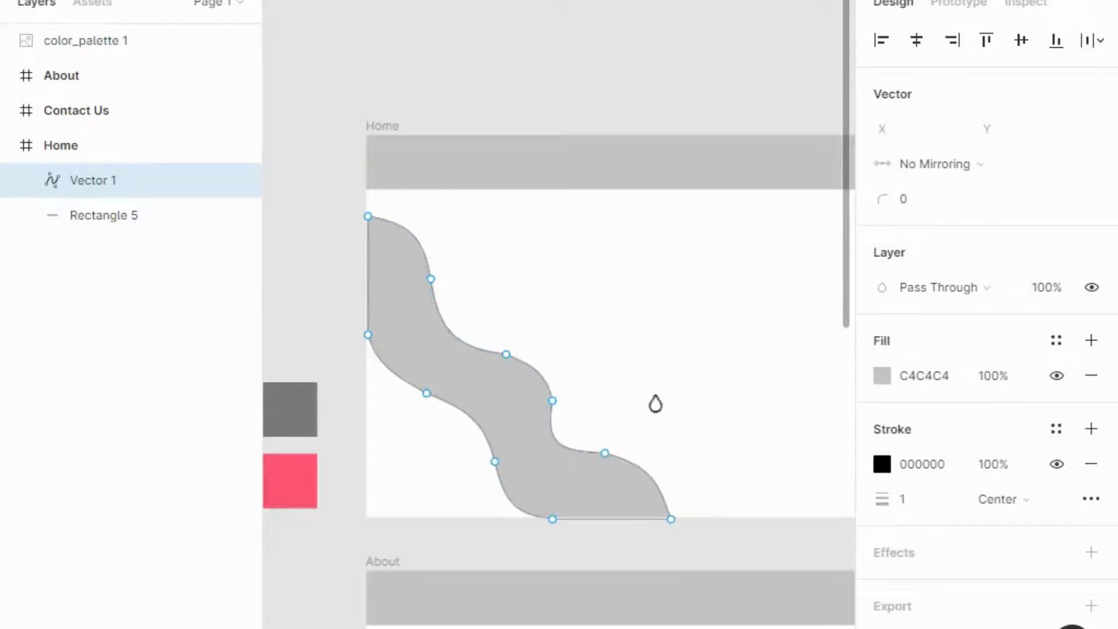
{"action": "key", "text": "Escape"}
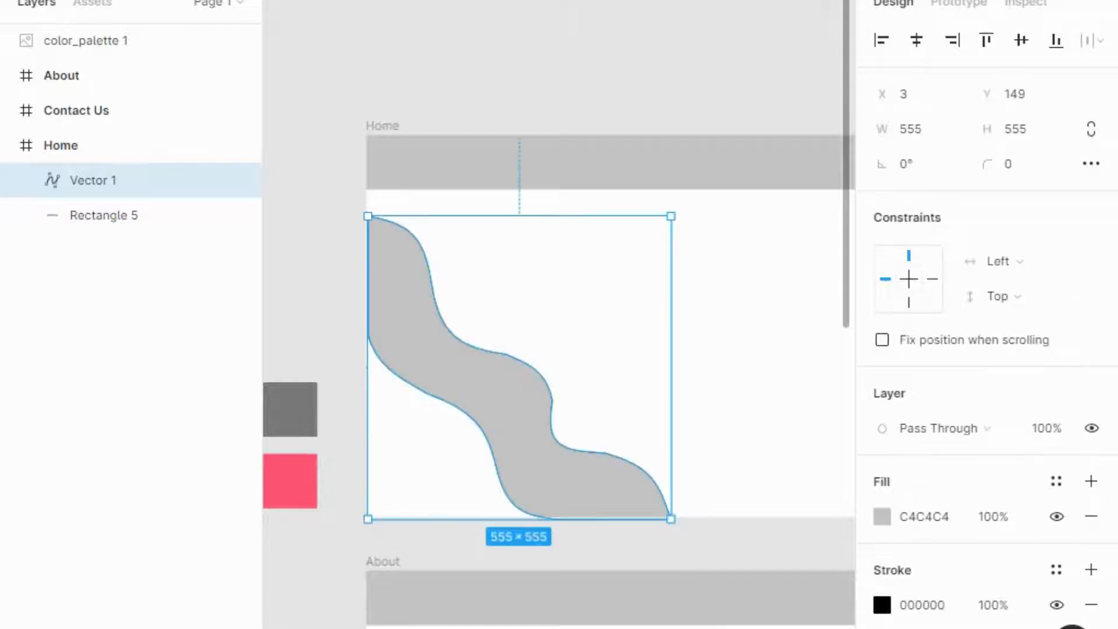
Change the wavy shape's fill in the Home frame from a solid colour to a linear gradient
{"action": "key", "text": "space"}
{"action": "left_click_drag", "start_coordinate": [419, 89], "coordinate": [606, 79]}
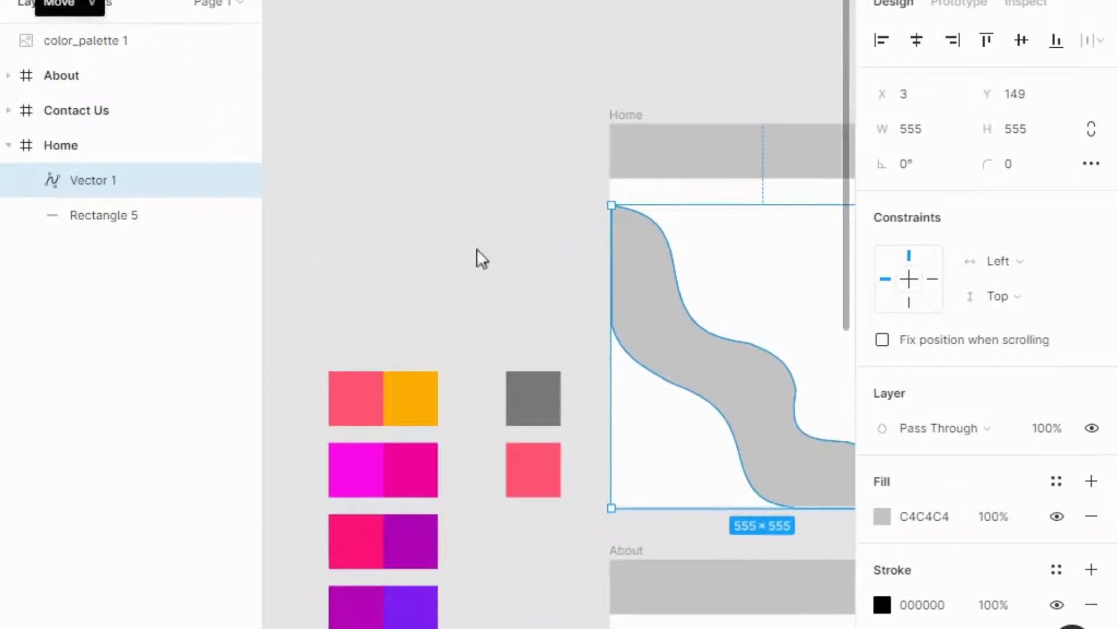
{"action": "double_click", "coordinate": [693, 333]}
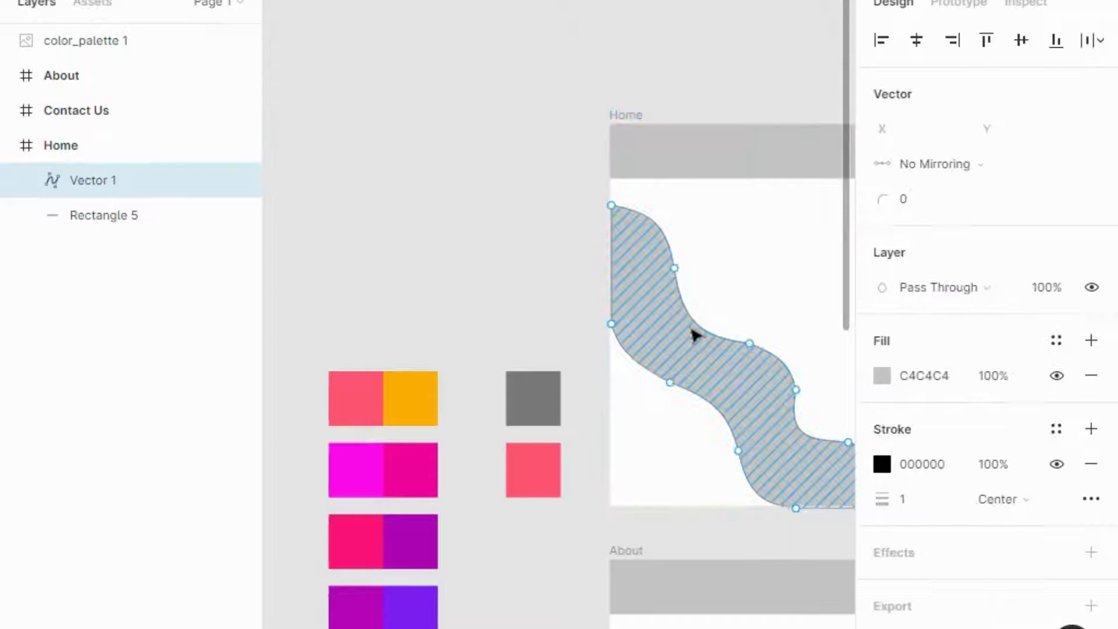
{"action": "left_click", "coordinate": [881, 377]}
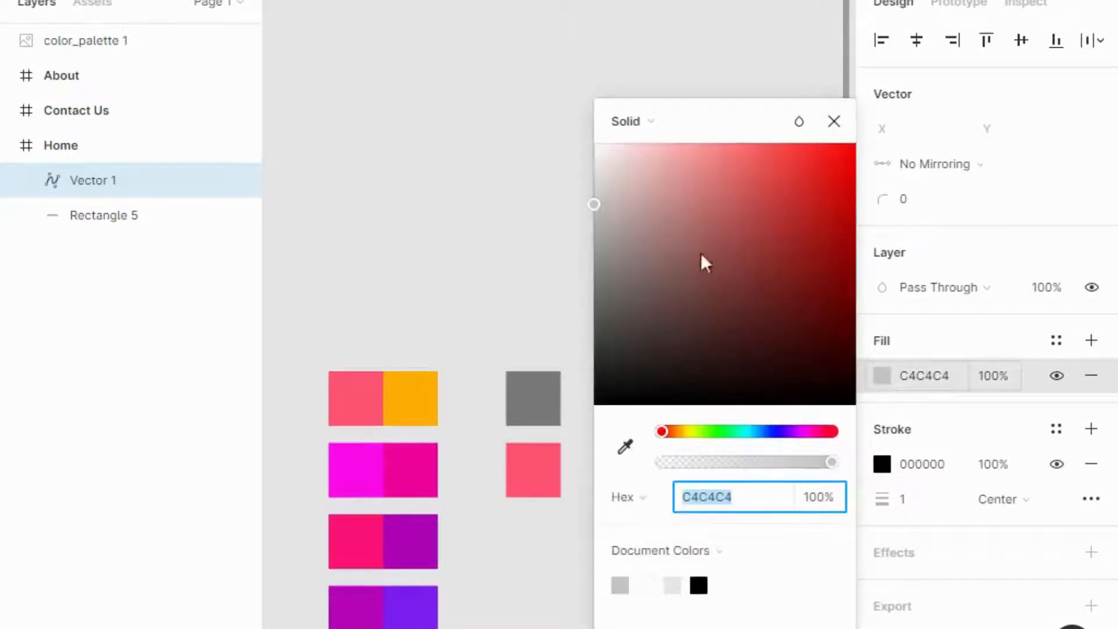
{"action": "left_click", "coordinate": [633, 119]}
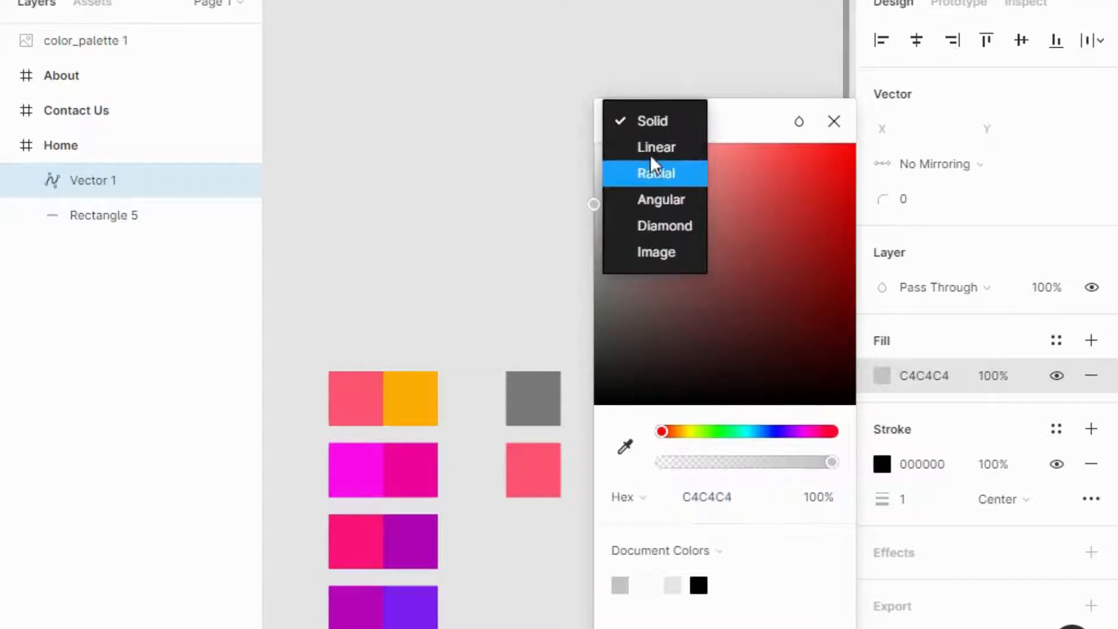
{"action": "left_click", "coordinate": [650, 153]}
Sample the palette's first colour pair into the gradient: pink FF5474 as the start stop and orange FEAD05 as the end stop
{"action": "left_click", "coordinate": [623, 177]}
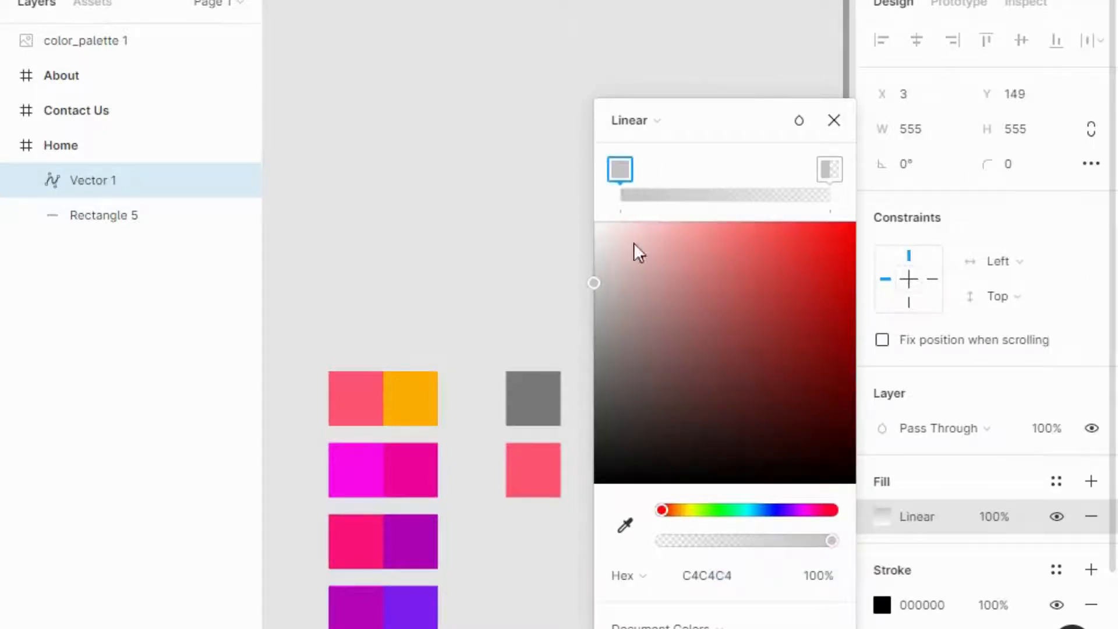
{"action": "left_click", "coordinate": [625, 526]}
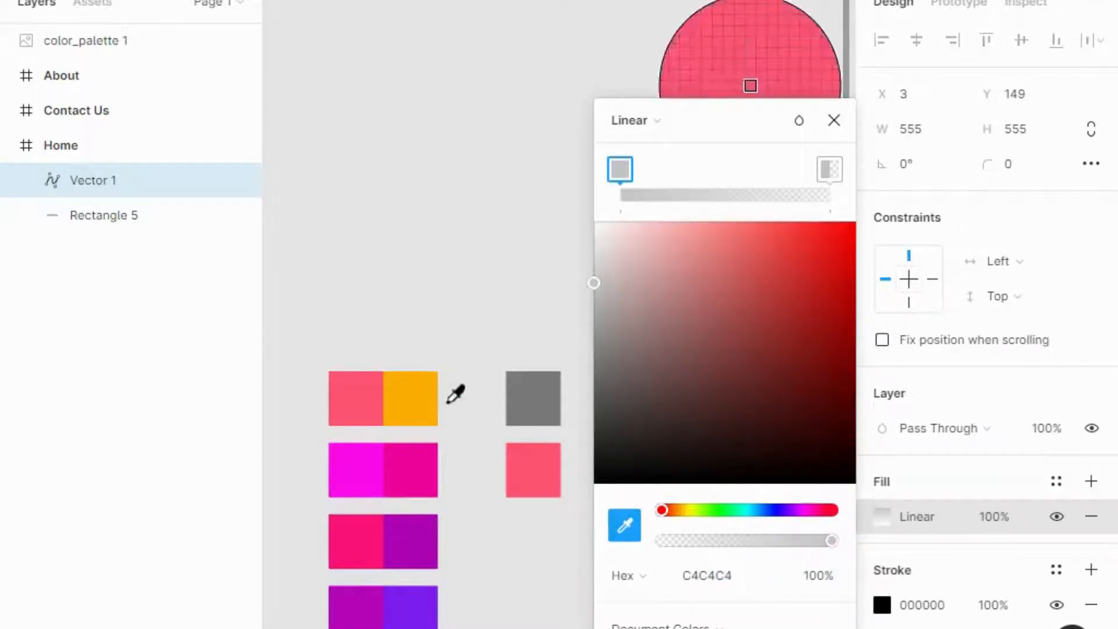
{"action": "left_click", "coordinate": [365, 397]}
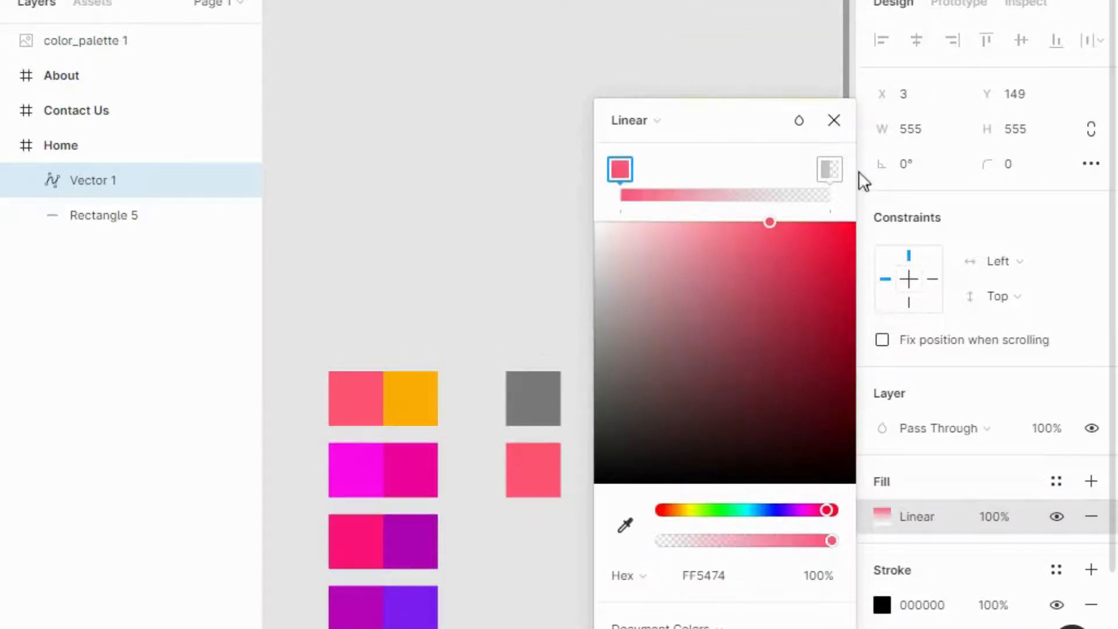
{"action": "left_click", "coordinate": [829, 171]}
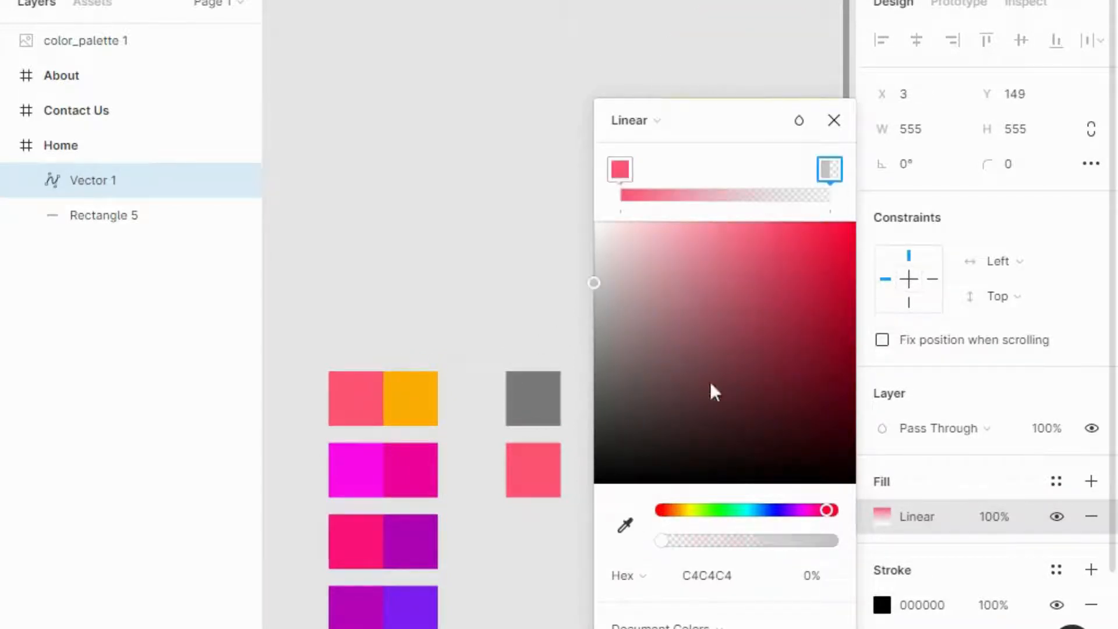
{"action": "left_click", "coordinate": [625, 527]}
{"action": "left_click", "coordinate": [421, 388]}
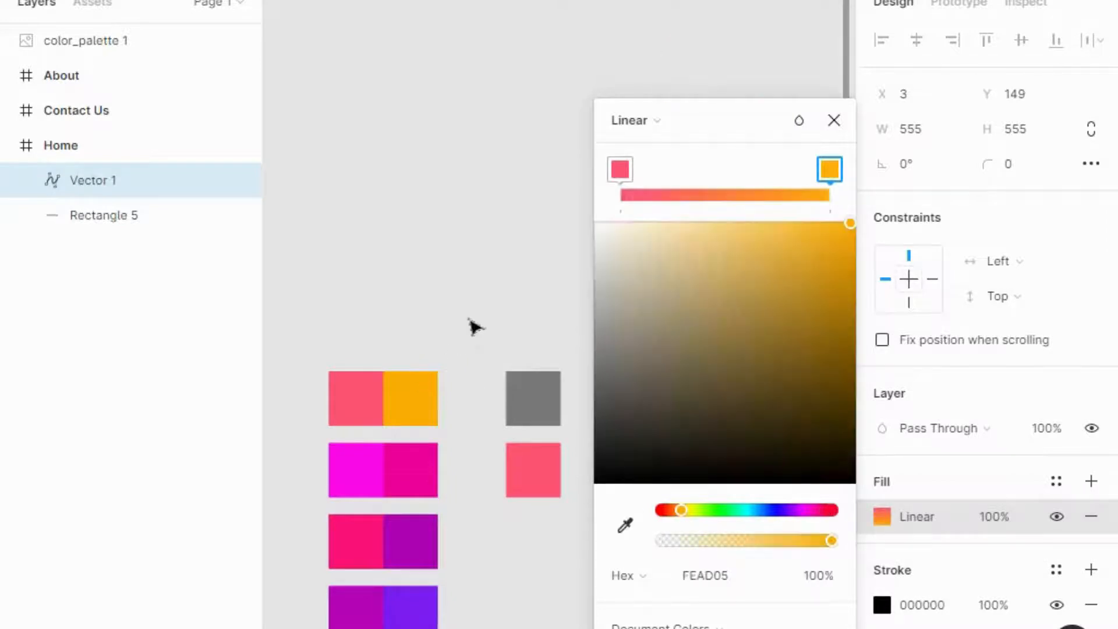
Reorient the gradient diagonally, from the shape's upper-left start to its lower-right tip, and close the fill settings
{"action": "scroll", "coordinate": [474, 324], "scroll_direction": "down", "scroll_amount": 3}
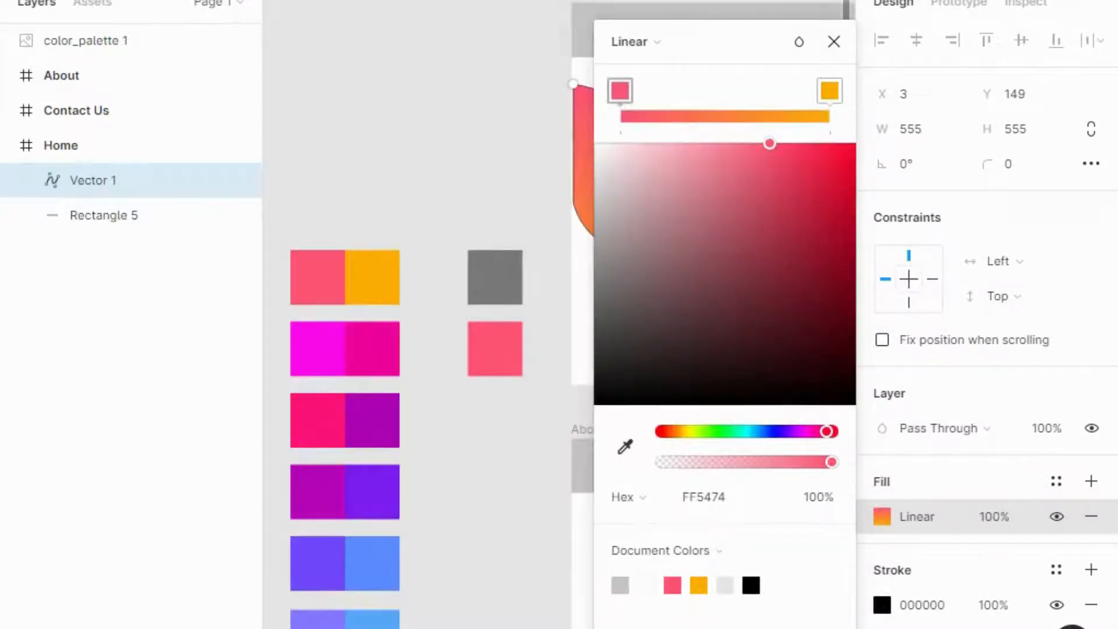
{"action": "left_click", "coordinate": [1089, 1]}
{"action": "left_click", "coordinate": [961, 130]}
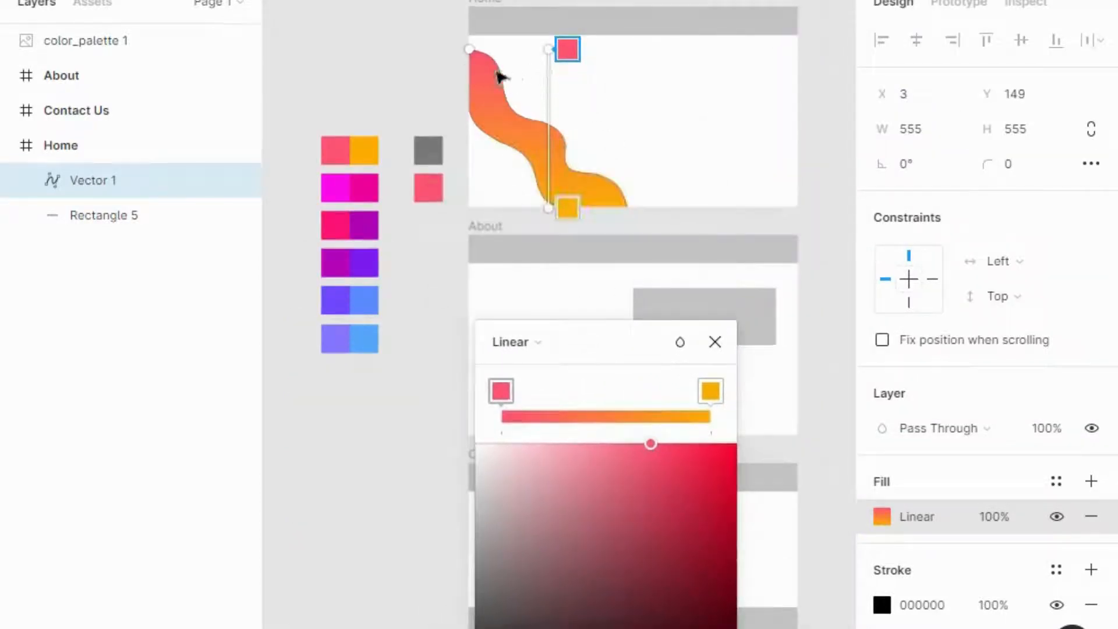
{"action": "left_click_drag", "start_coordinate": [549, 48], "coordinate": [473, 54]}
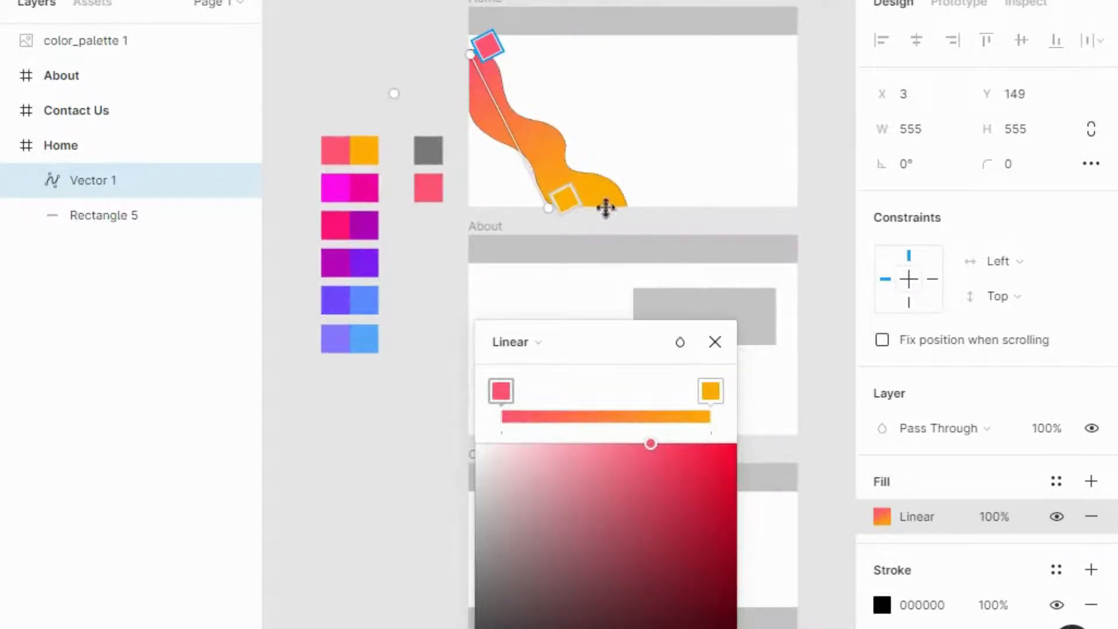
{"action": "left_click_drag", "start_coordinate": [605, 208], "coordinate": [621, 208]}
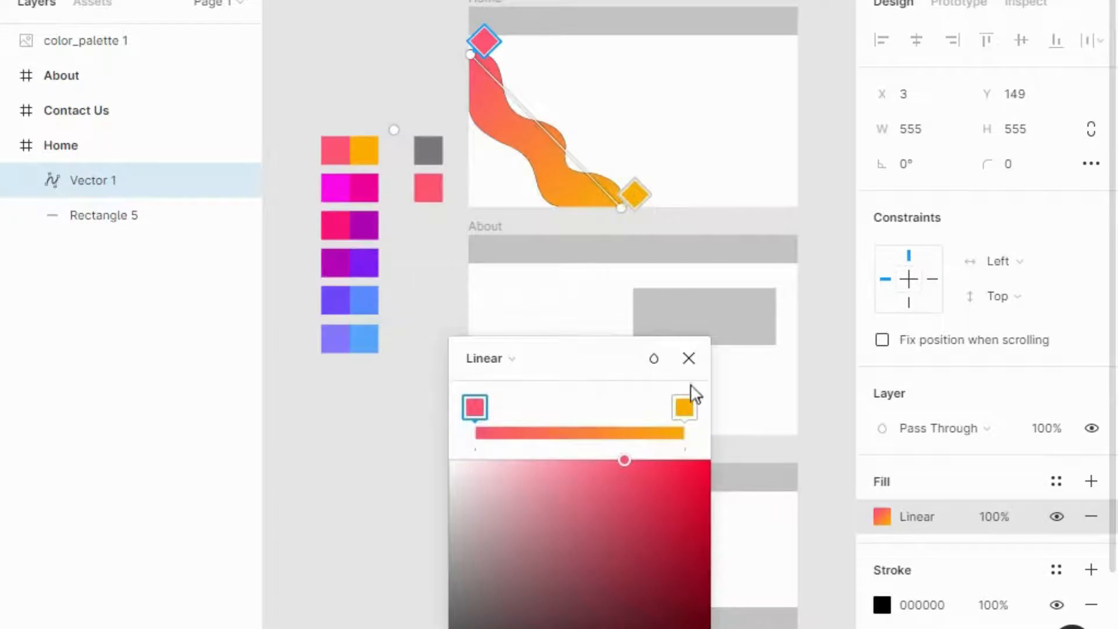
{"action": "left_click", "coordinate": [689, 358]}
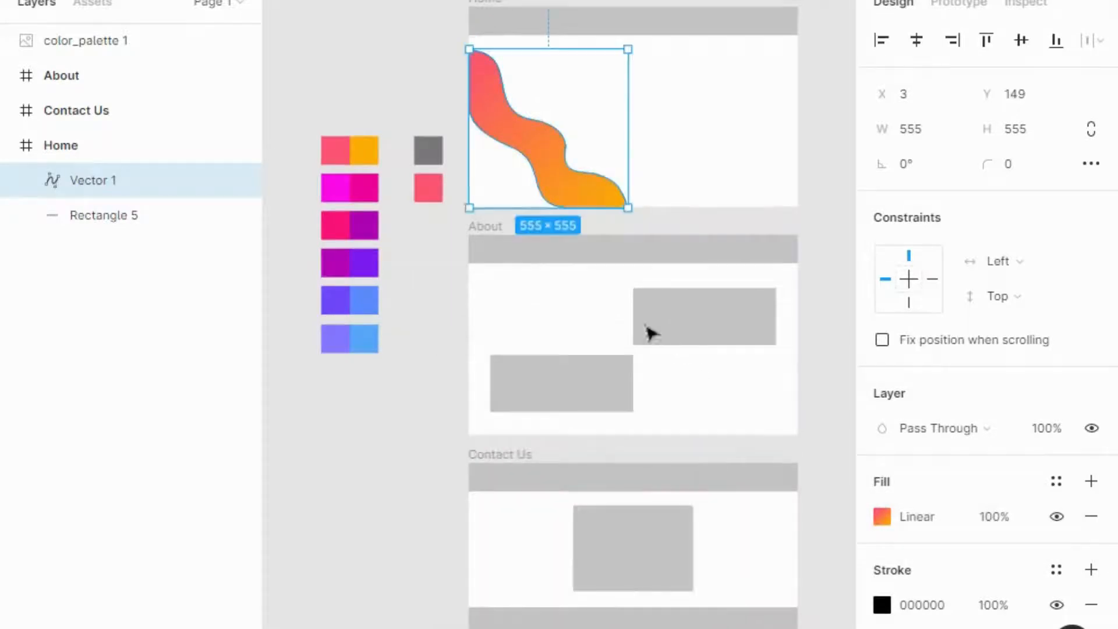
Remove the black 000000 stroke from the wavy shape in the Home frame
{"action": "left_click", "coordinate": [507, 67]}
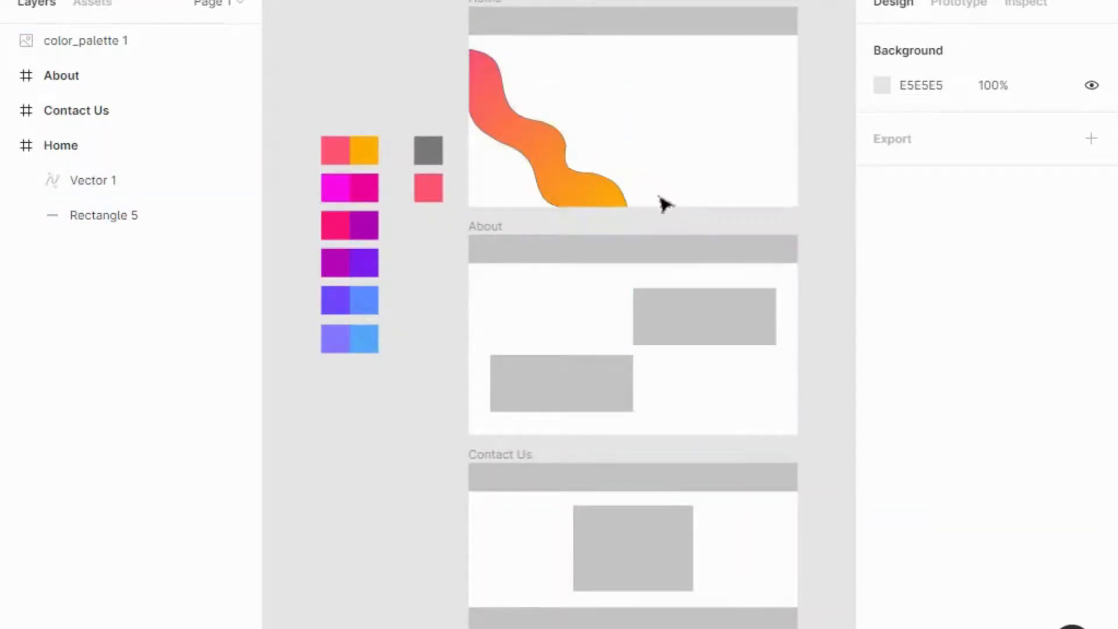
{"action": "left_click", "coordinate": [580, 185]}
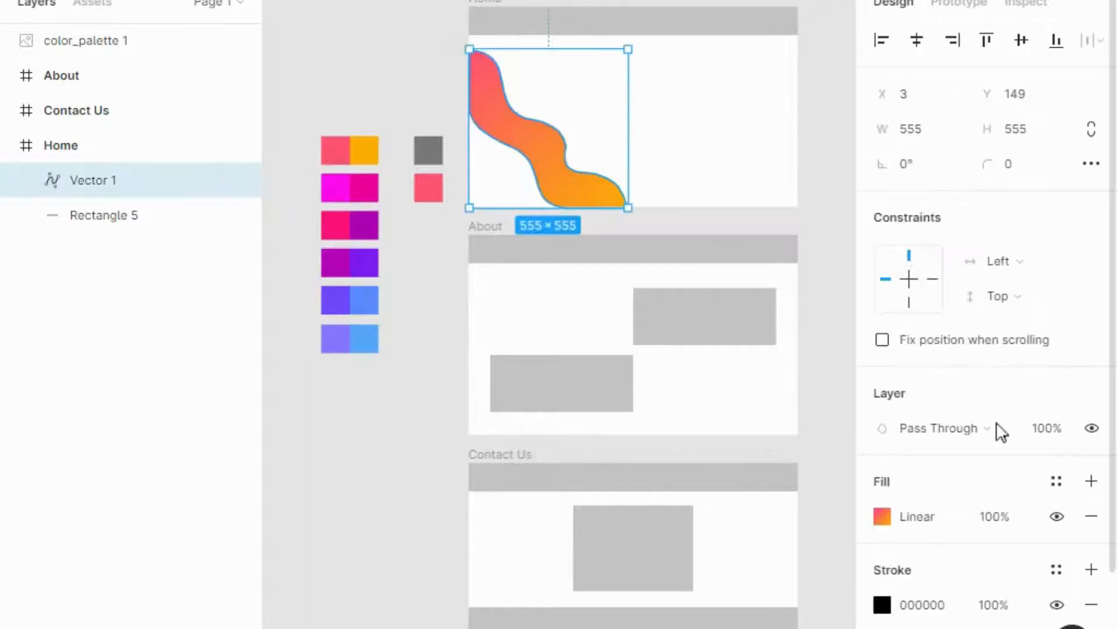
{"action": "left_click", "coordinate": [1092, 606]}
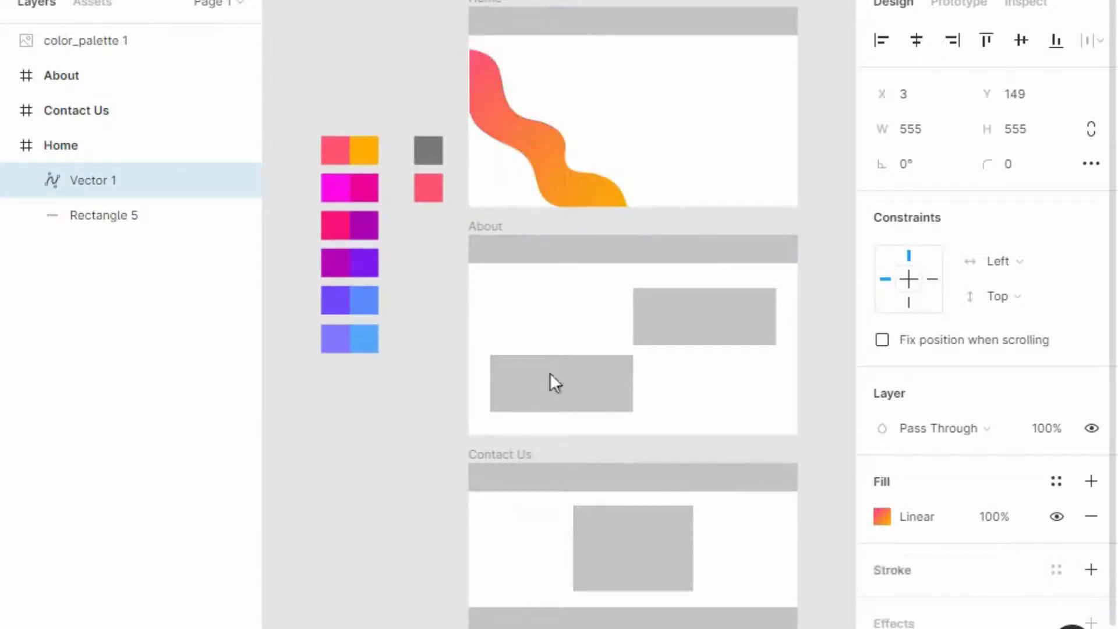
{"action": "left_click", "coordinate": [701, 230]}
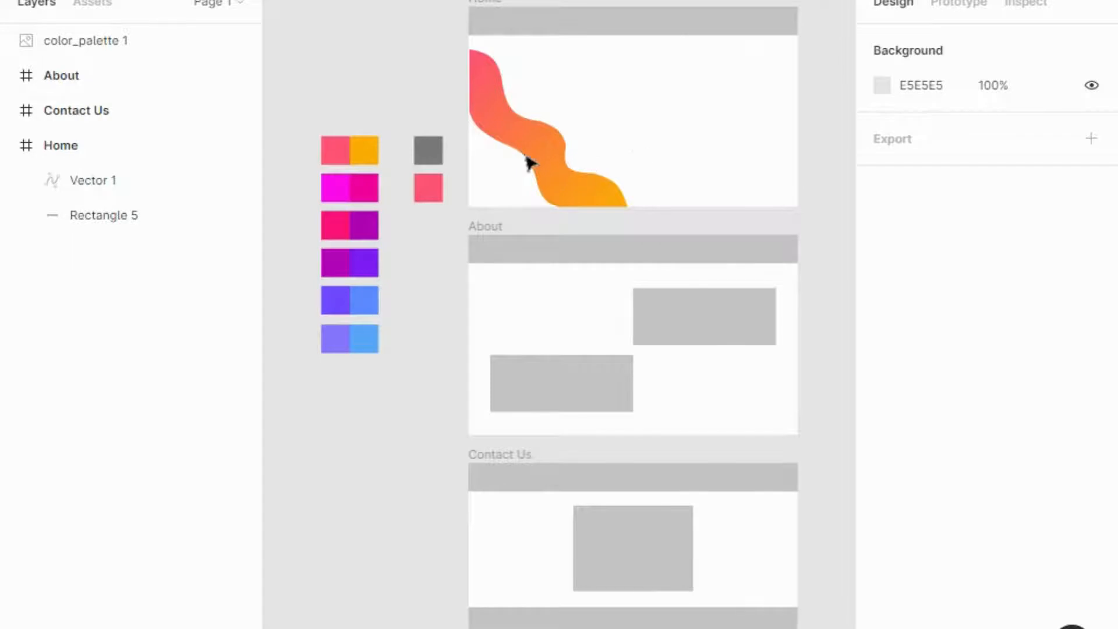
Move the wavy shape out of the Home frame to X -818, Y 1020, and spread four duplicates out to its left
{"action": "mouse_move", "coordinate": [583, 161]}
{"action": "left_mouse_down"}
{"action": "mouse_move", "coordinate": [367, 499]}
{"action": "mouse_move", "coordinate": [344, 507]}
{"action": "mouse_move", "coordinate": [425, 503]}
{"action": "left_mouse_up"}
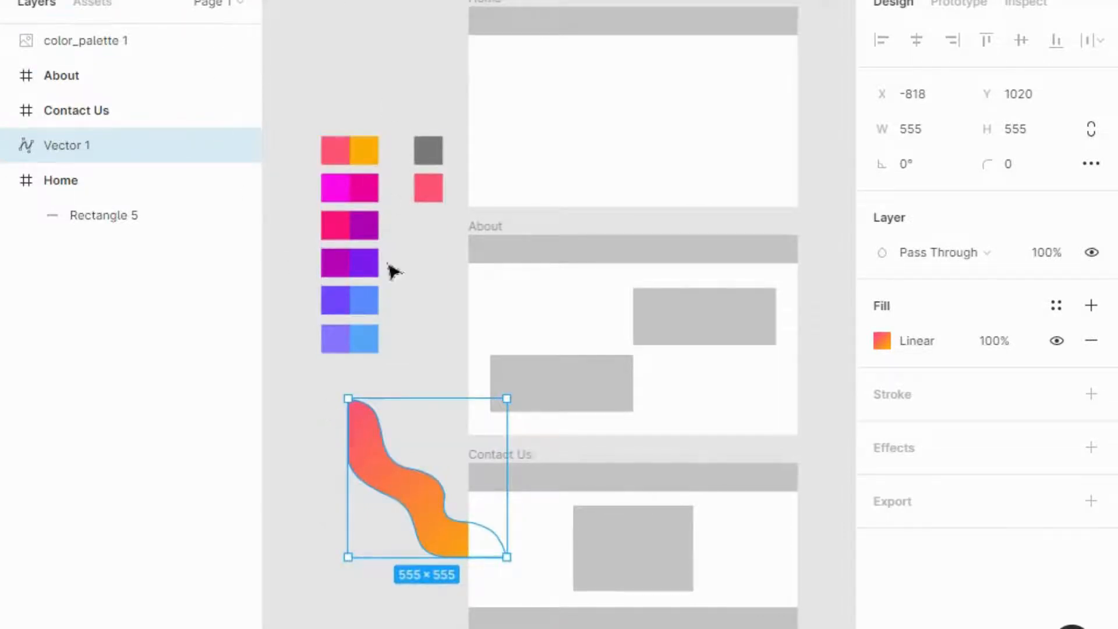
{"action": "left_click_drag", "start_coordinate": [414, 377], "coordinate": [657, 382]}
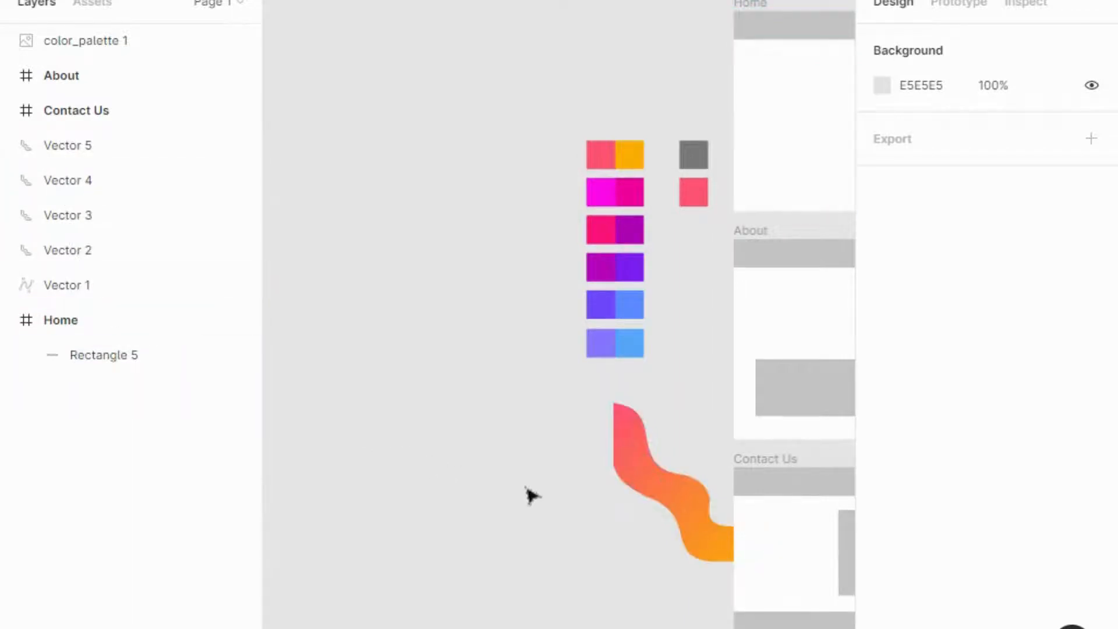
{"action": "left_click_drag", "start_coordinate": [669, 492], "coordinate": [326, 494]}
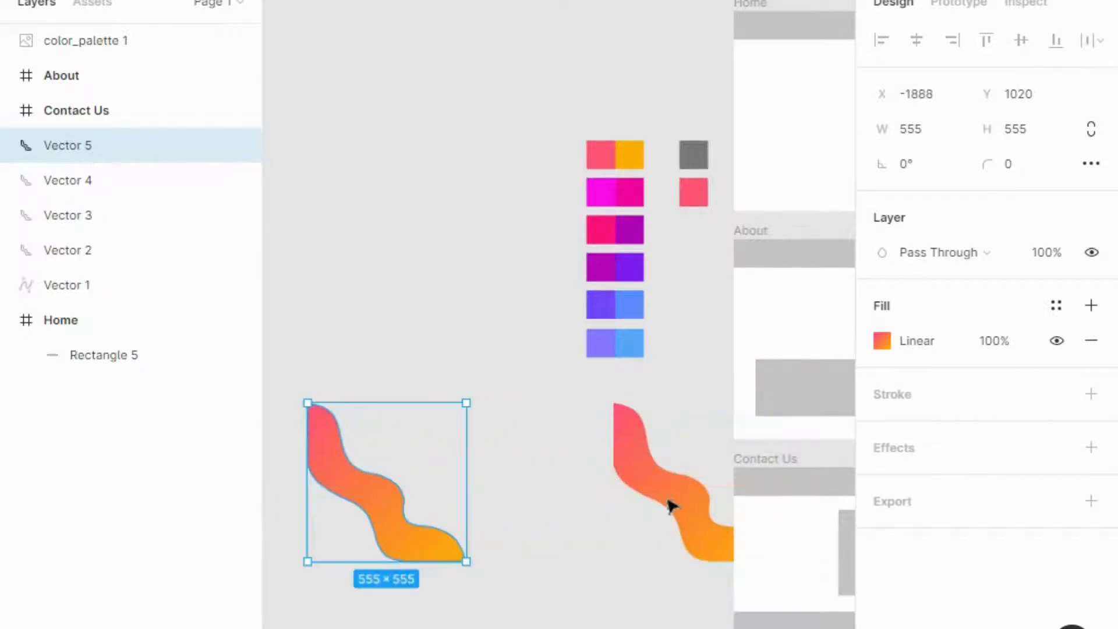
{"action": "left_click_drag", "start_coordinate": [668, 502], "coordinate": [466, 500]}
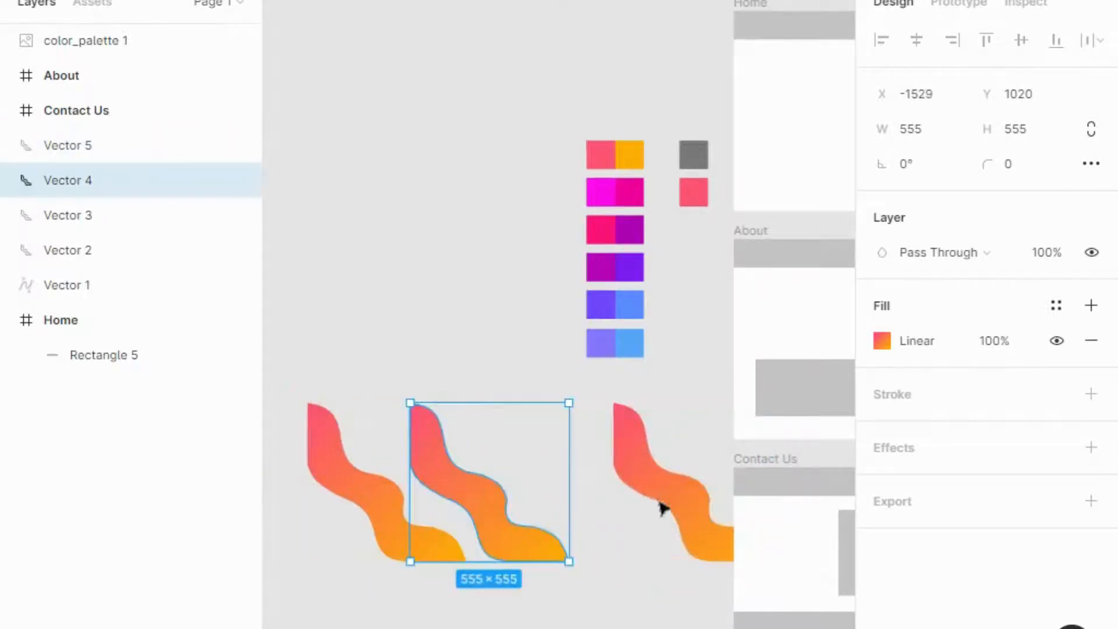
{"action": "left_click_drag", "start_coordinate": [670, 504], "coordinate": [549, 491]}
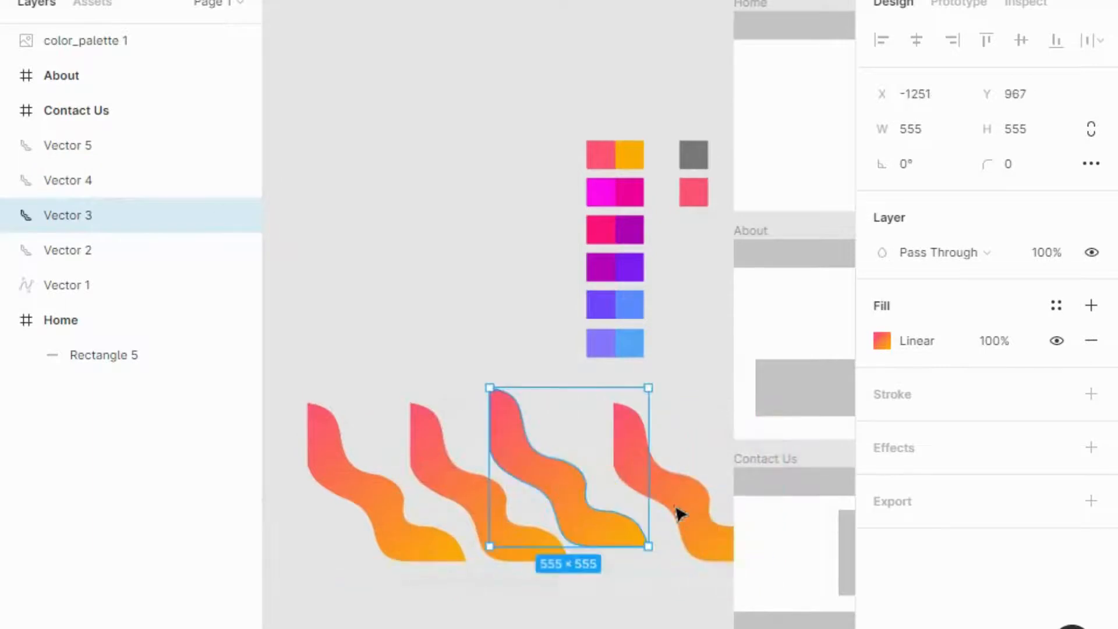
{"action": "left_click_drag", "start_coordinate": [632, 508], "coordinate": [552, 505]}
{"action": "left_click", "coordinate": [699, 102]}
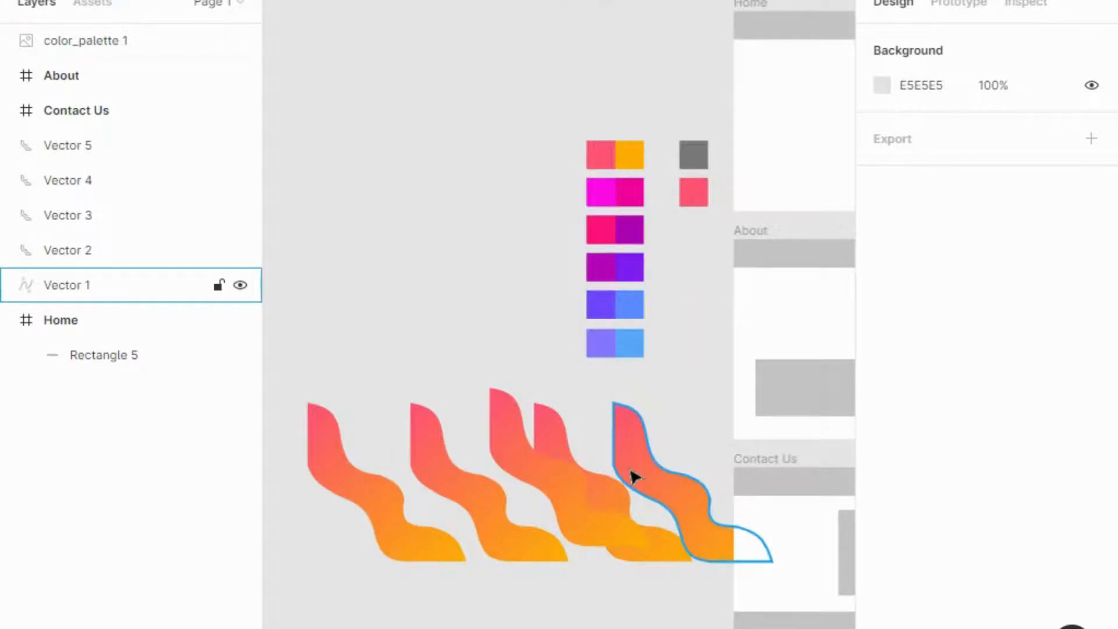
Recolour the gradient of the copy nearest the original with the palette's second pair, from magenta FC0AEB to the deep pink beside it
{"action": "left_click", "coordinate": [559, 447]}
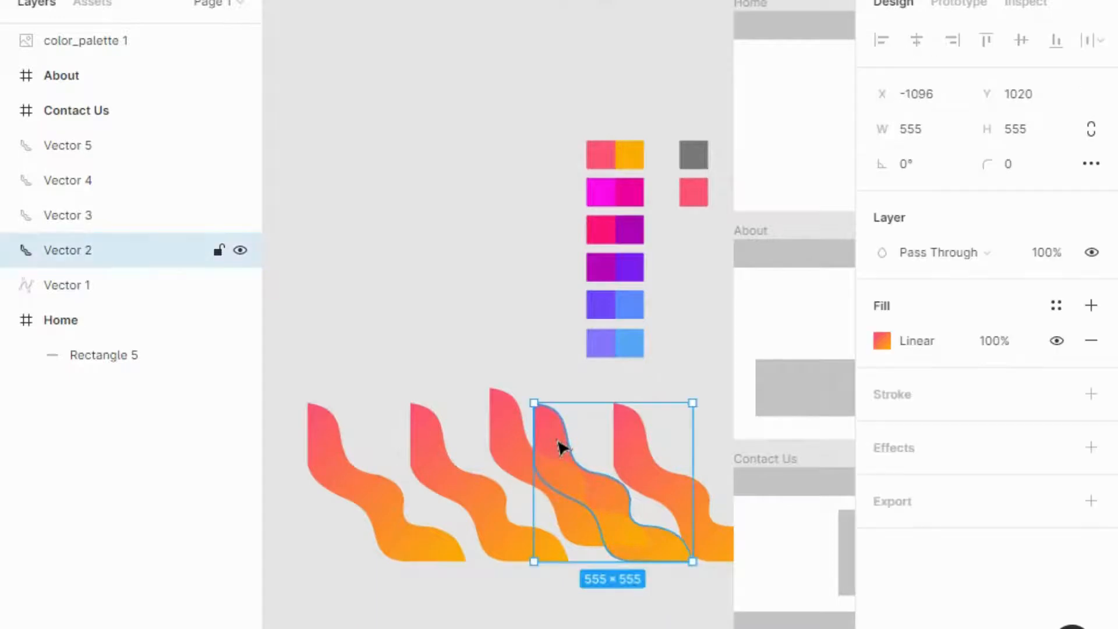
{"action": "left_click", "coordinate": [881, 344]}
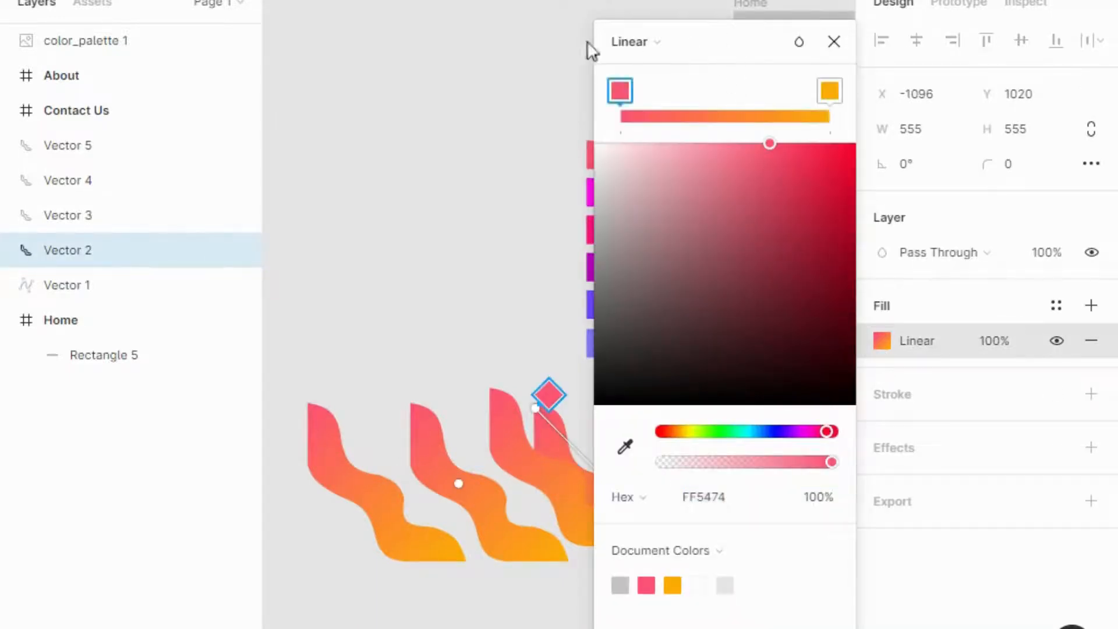
{"action": "left_click_drag", "start_coordinate": [587, 41], "coordinate": [373, 58]}
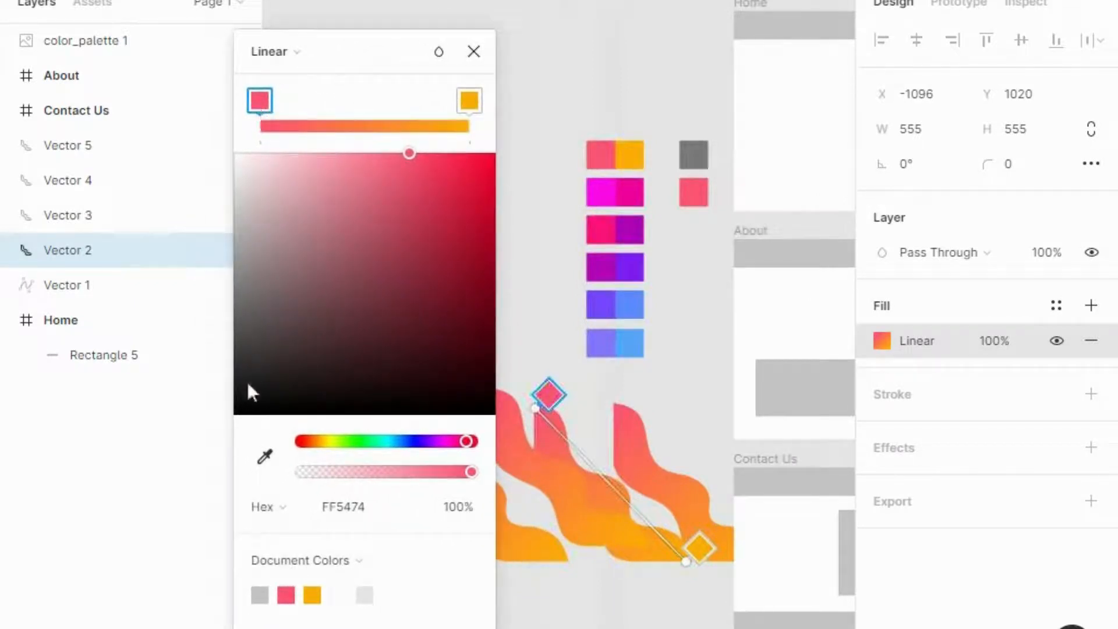
{"action": "left_click", "coordinate": [265, 457]}
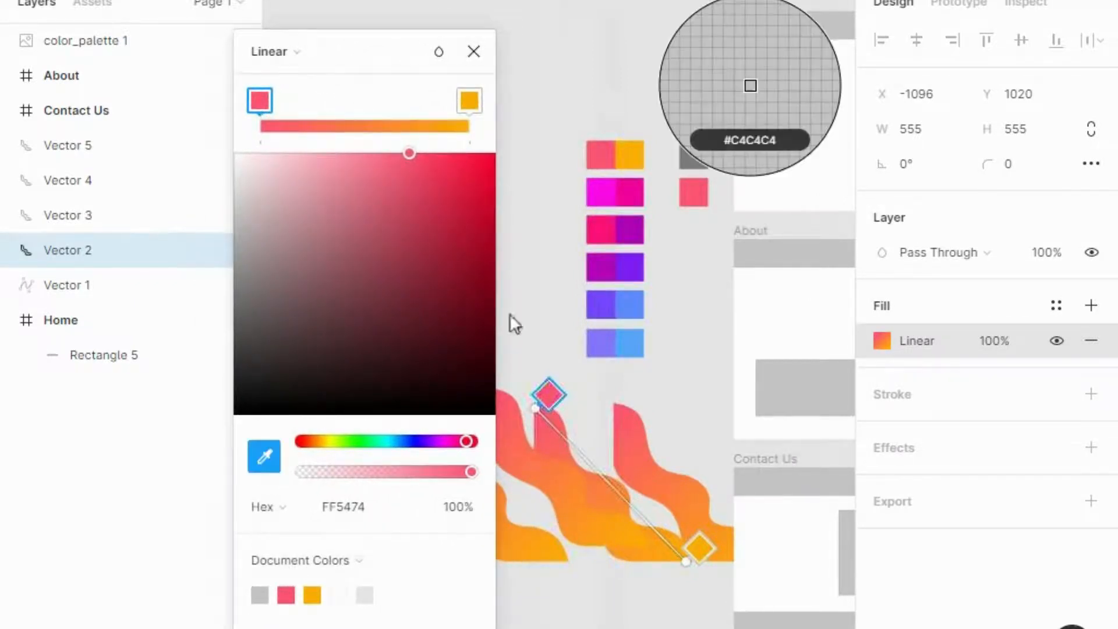
{"action": "left_click", "coordinate": [608, 190]}
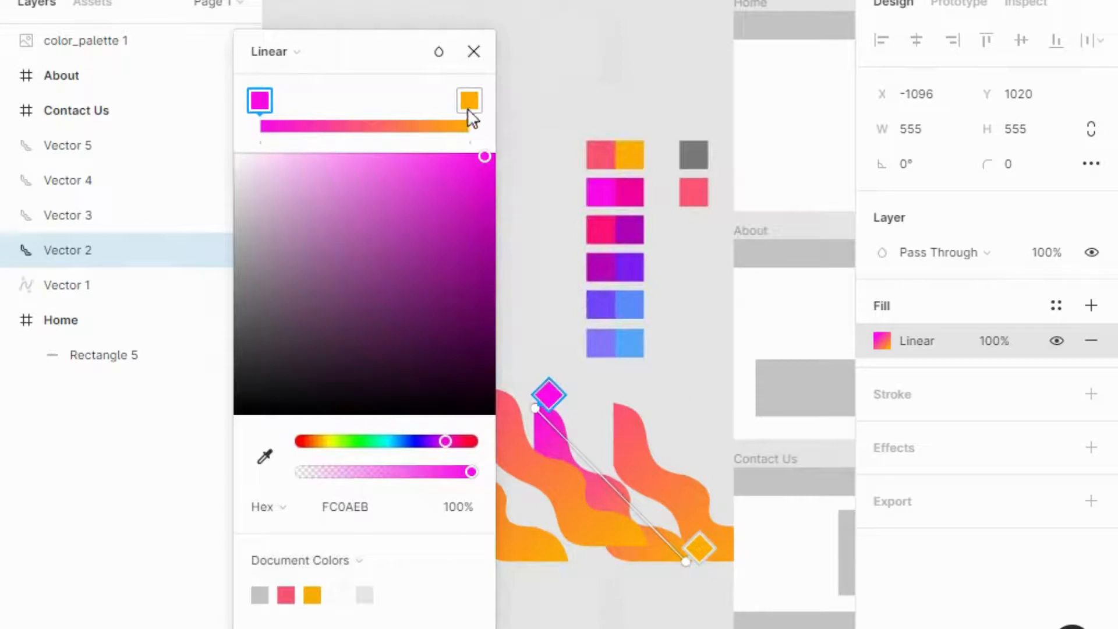
{"action": "left_click", "coordinate": [472, 109]}
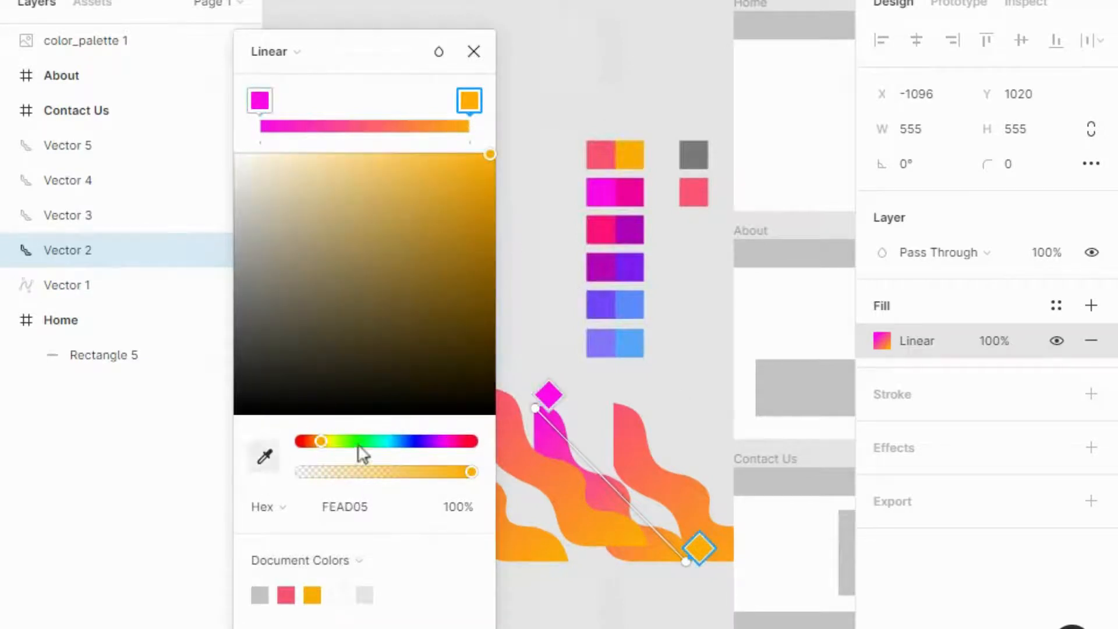
{"action": "key", "text": "i"}
{"action": "left_click", "coordinate": [631, 189]}
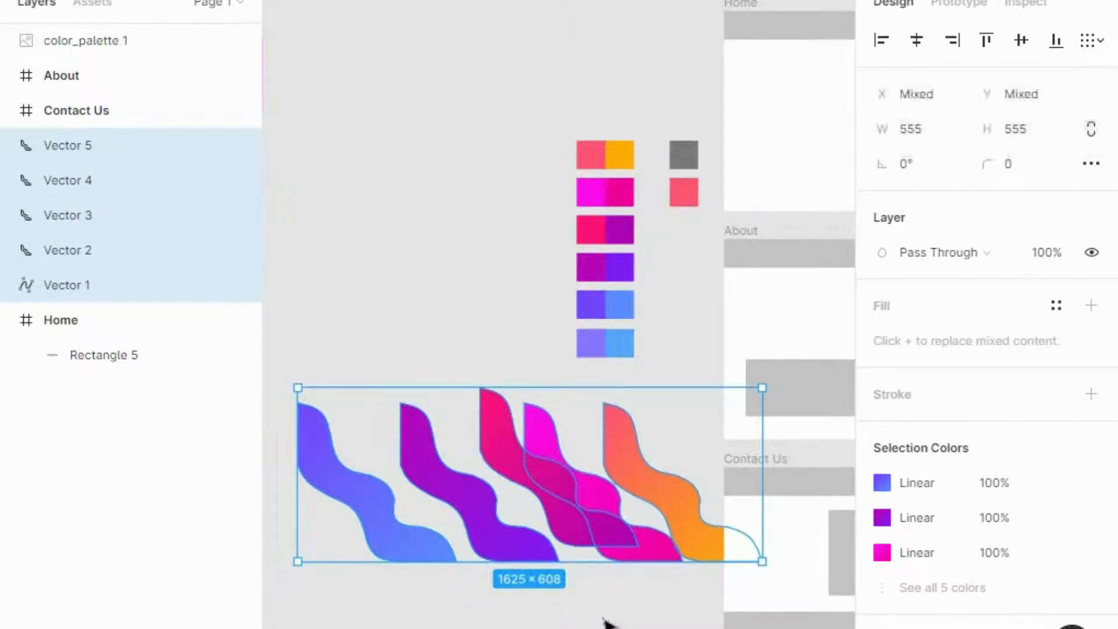
Move all five wavy shapes together into the Home frame, with the orange one at its right edge
{"action": "left_click_drag", "start_coordinate": [319, 579], "coordinate": [698, 509]}
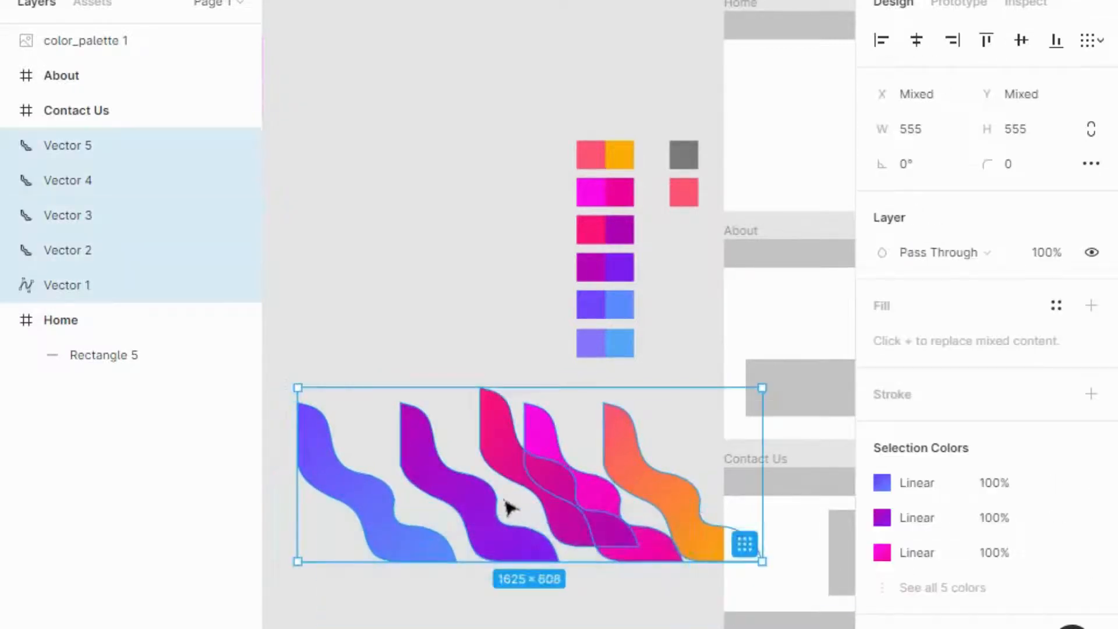
{"action": "left_click_drag", "start_coordinate": [573, 472], "coordinate": [836, 158]}
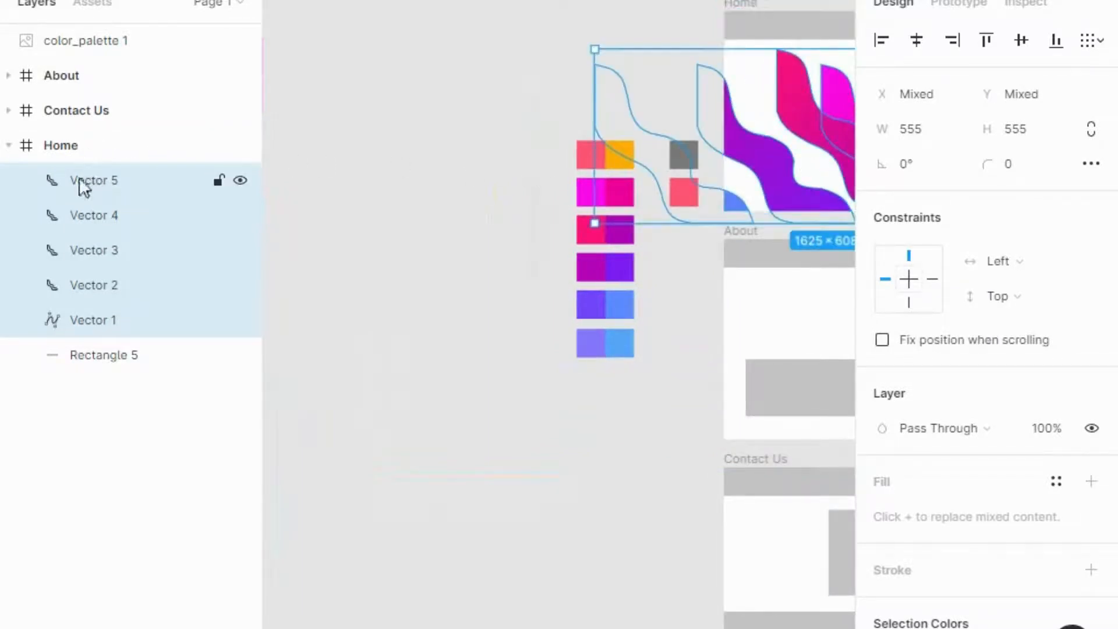
{"action": "left_click", "coordinate": [613, 442]}
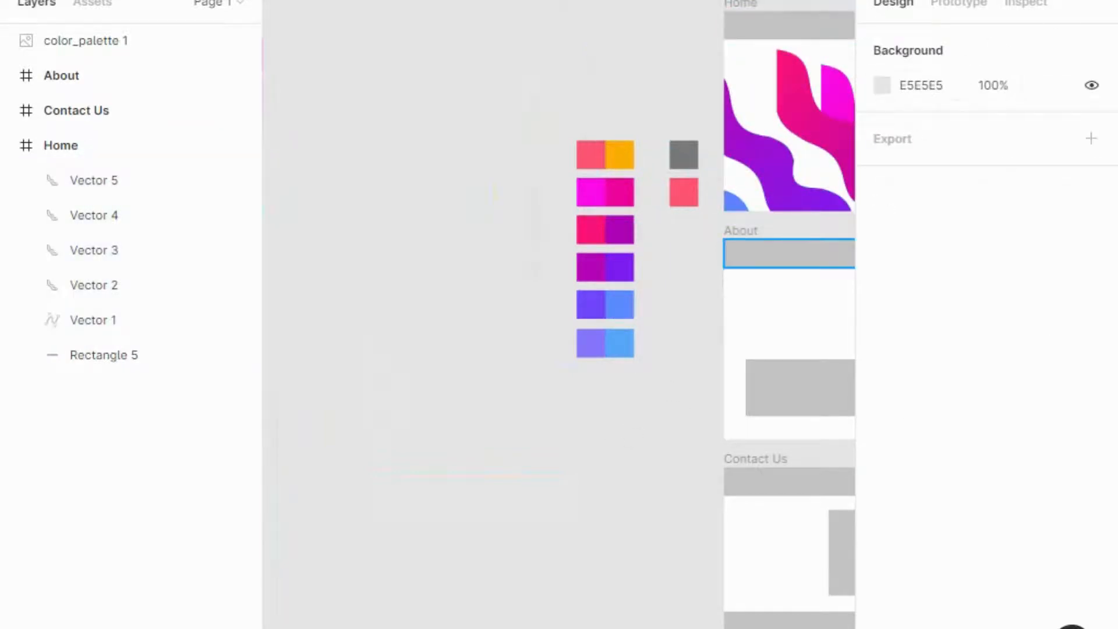
{"action": "left_click", "coordinate": [1083, 1]}
{"action": "left_click", "coordinate": [938, 116]}
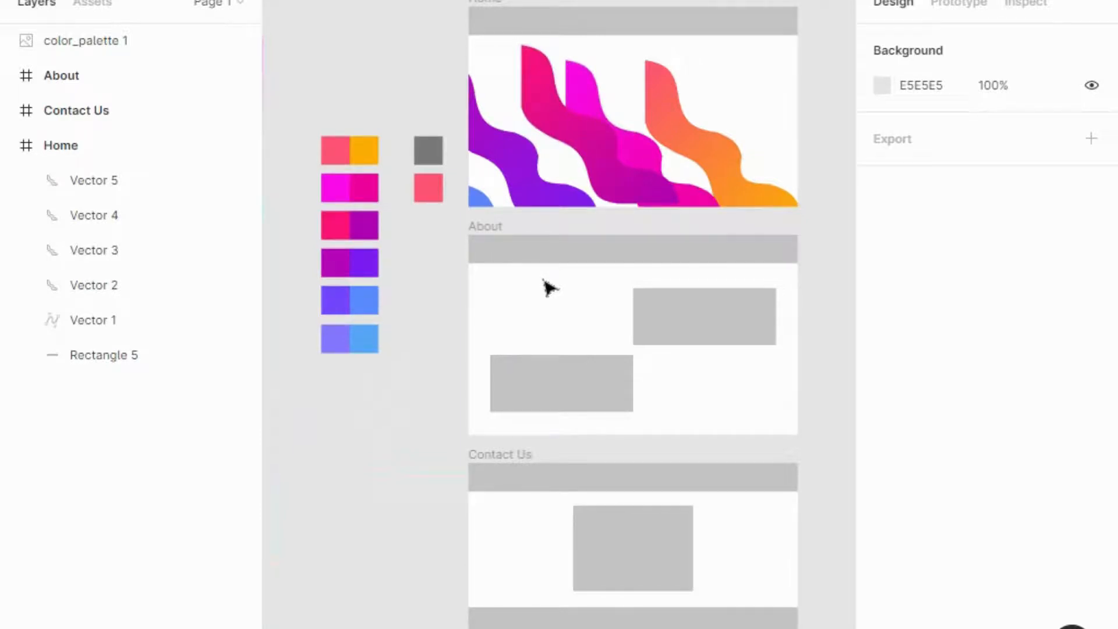
Move the colour palette image up above the frames to X -801, Y -1663
{"action": "left_click", "coordinate": [358, 285]}
{"action": "scroll", "coordinate": [358, 285], "scroll_direction": "up", "scroll_amount": 2}
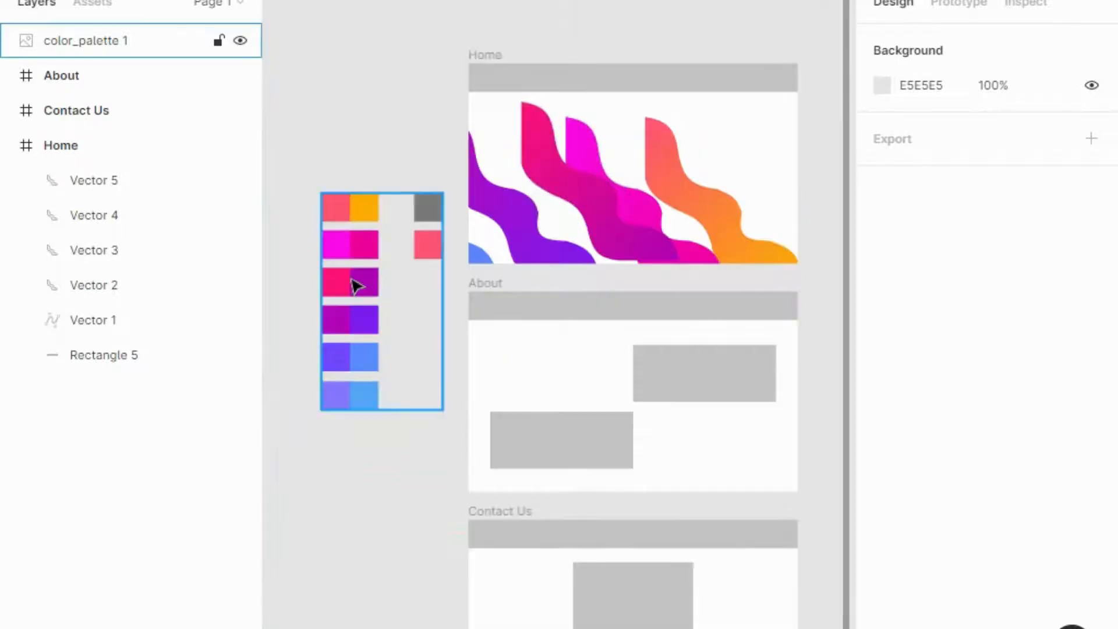
{"action": "left_click_drag", "start_coordinate": [353, 280], "coordinate": [384, 1]}
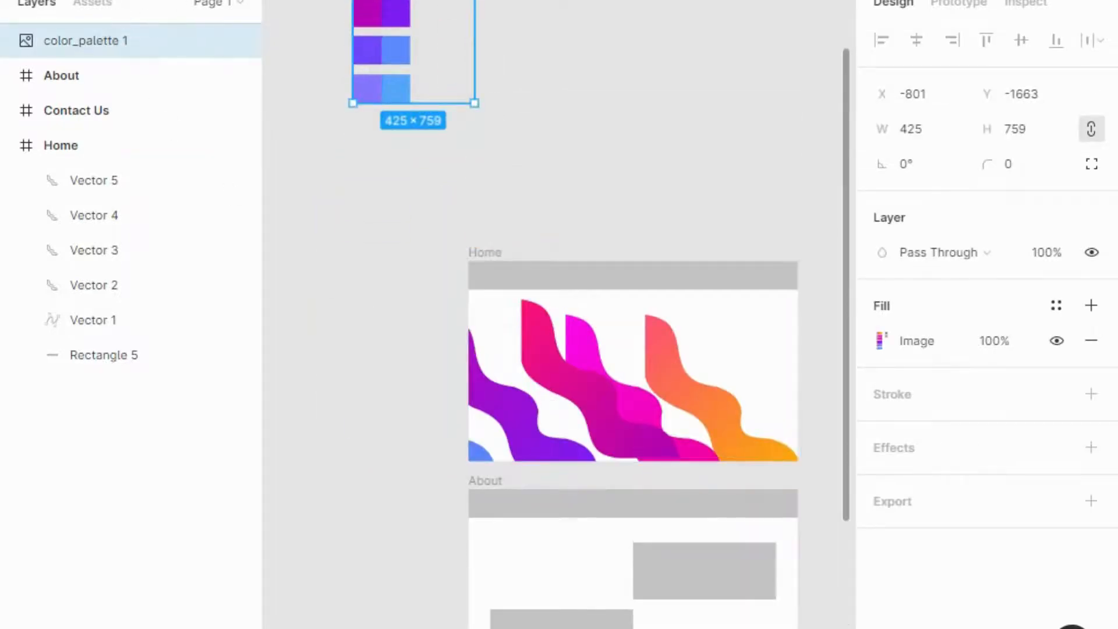
Place the reference image task_3_vectors.png on the canvas beside the Home, About and Contact Us frames, and fit everything in view
{"action": "left_click", "coordinate": [191, 168]}
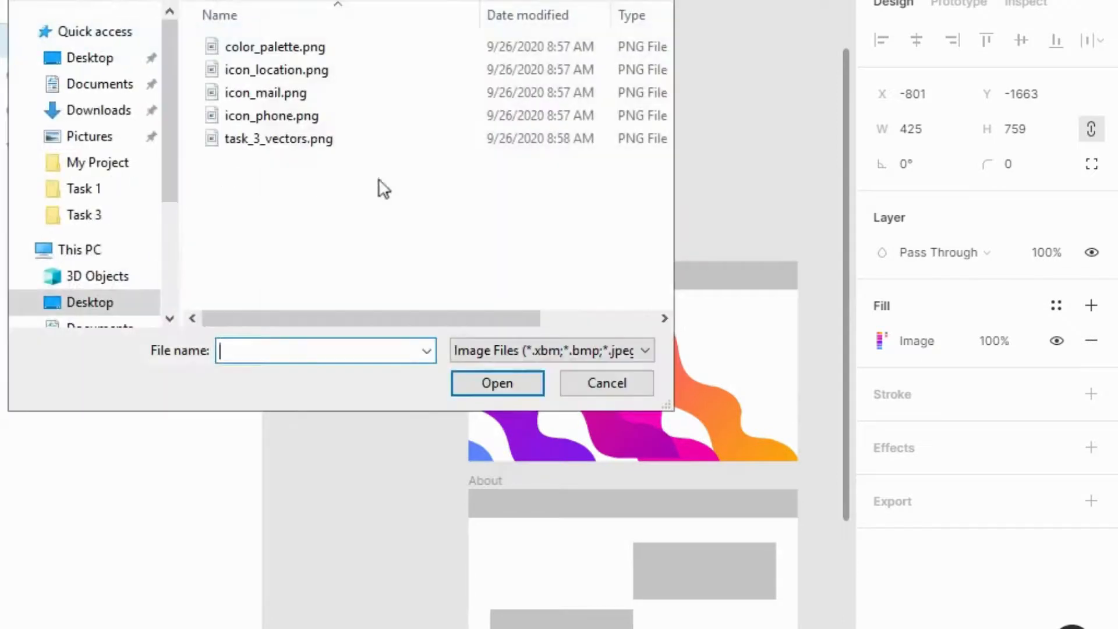
{"action": "left_click", "coordinate": [290, 139]}
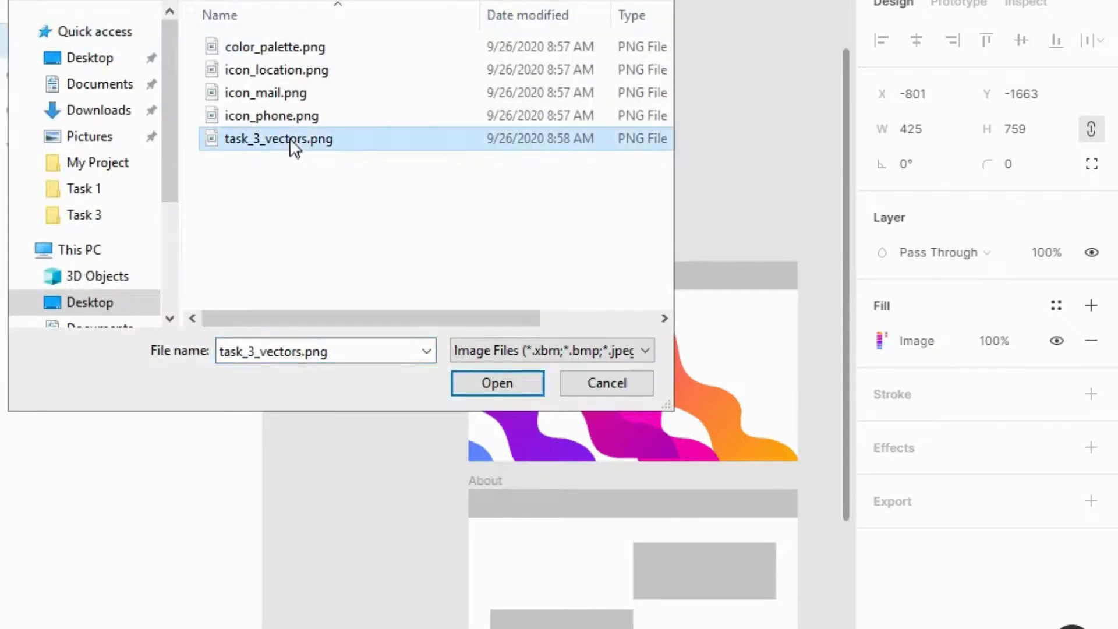
{"action": "left_click", "coordinate": [496, 383]}
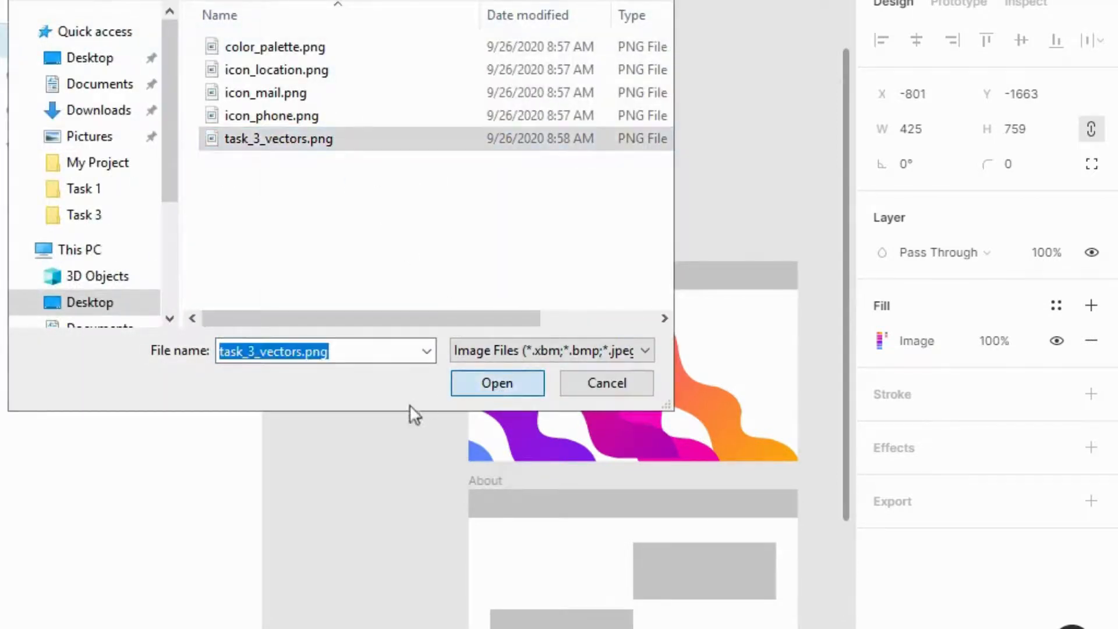
{"action": "scroll", "coordinate": [400, 409], "scroll_direction": "down", "scroll_amount": 1}
{"action": "scroll", "coordinate": [361, 402], "scroll_direction": "down", "scroll_amount": 1}
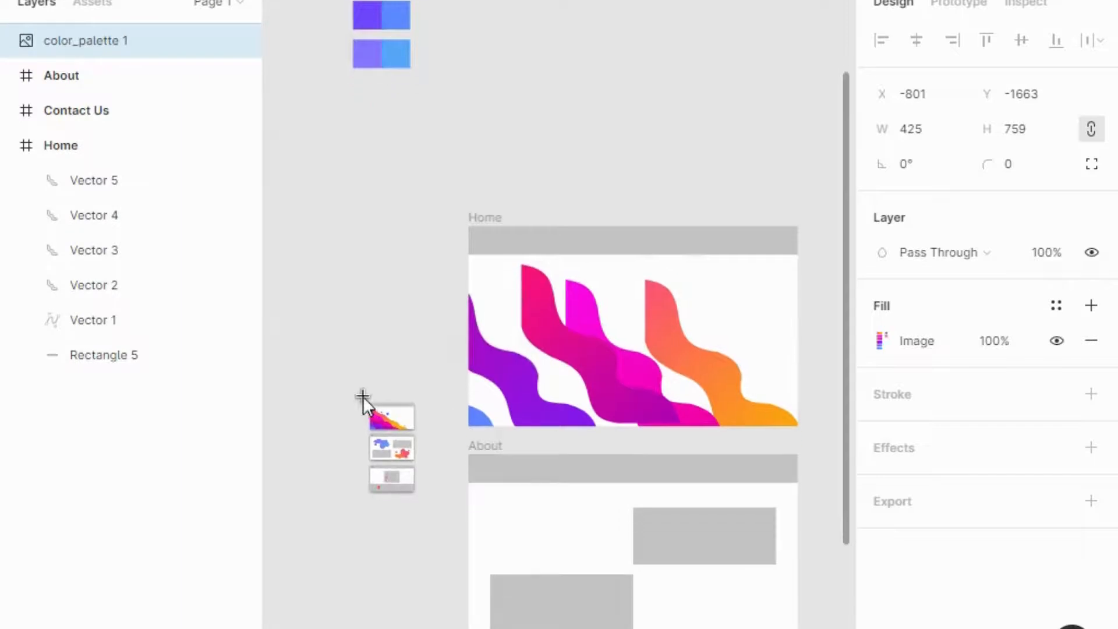
{"action": "left_click", "coordinate": [326, 389]}
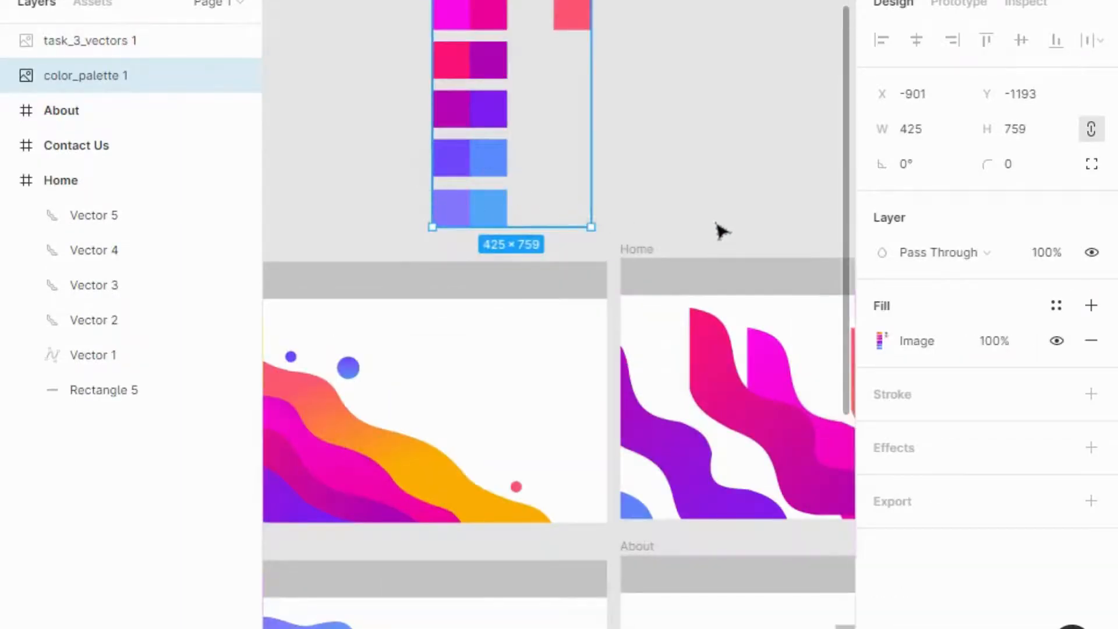
{"action": "left_click", "coordinate": [1013, 2]}
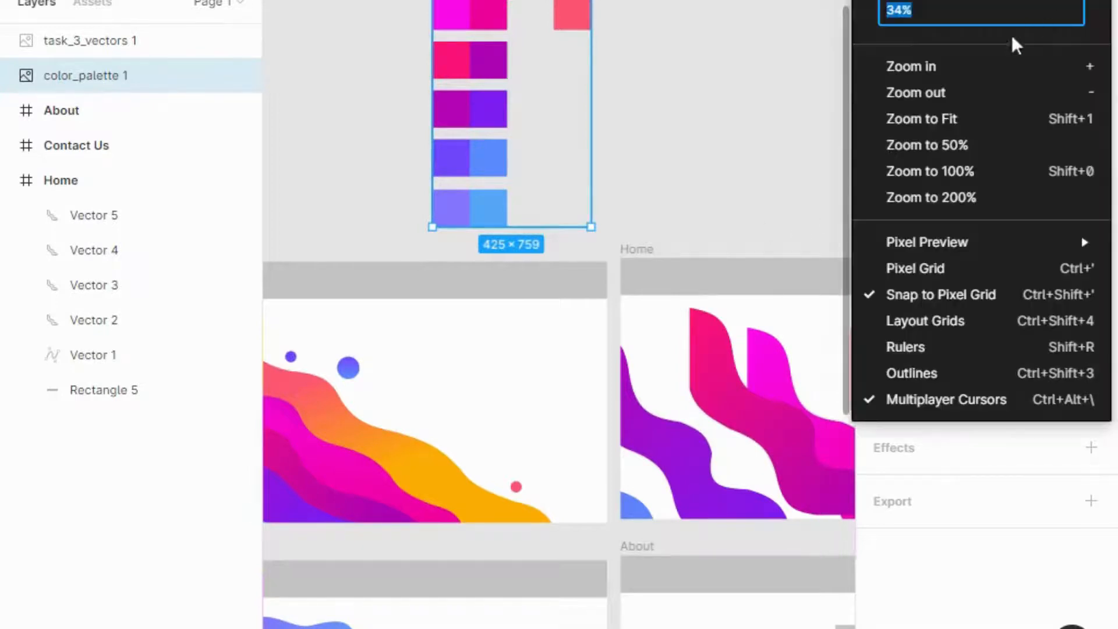
{"action": "left_click", "coordinate": [957, 117]}
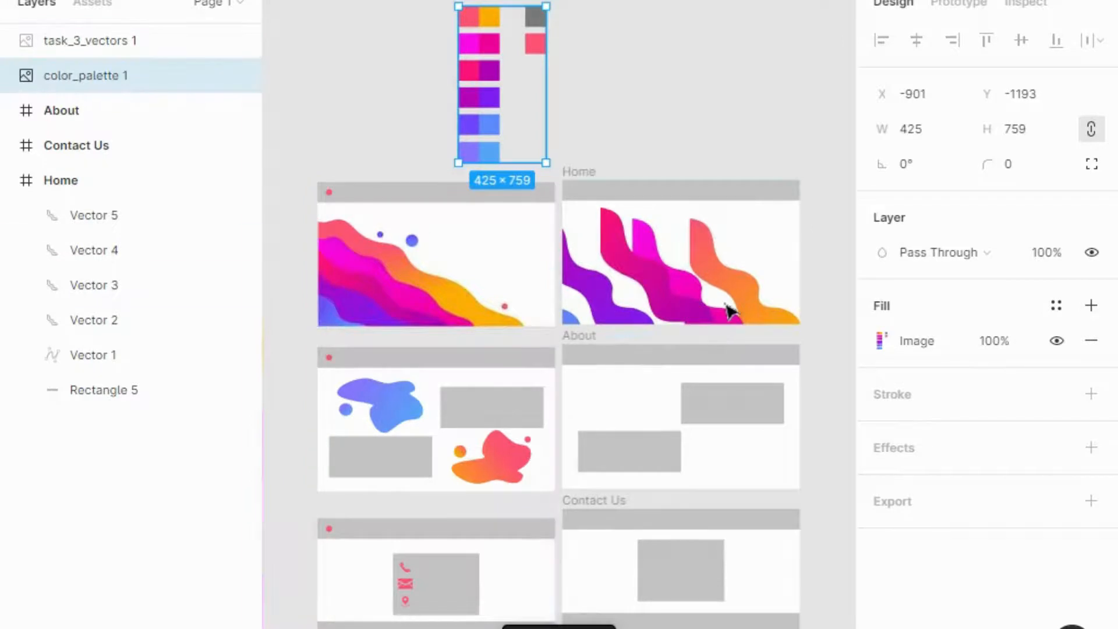
{"action": "left_click", "coordinate": [722, 339]}
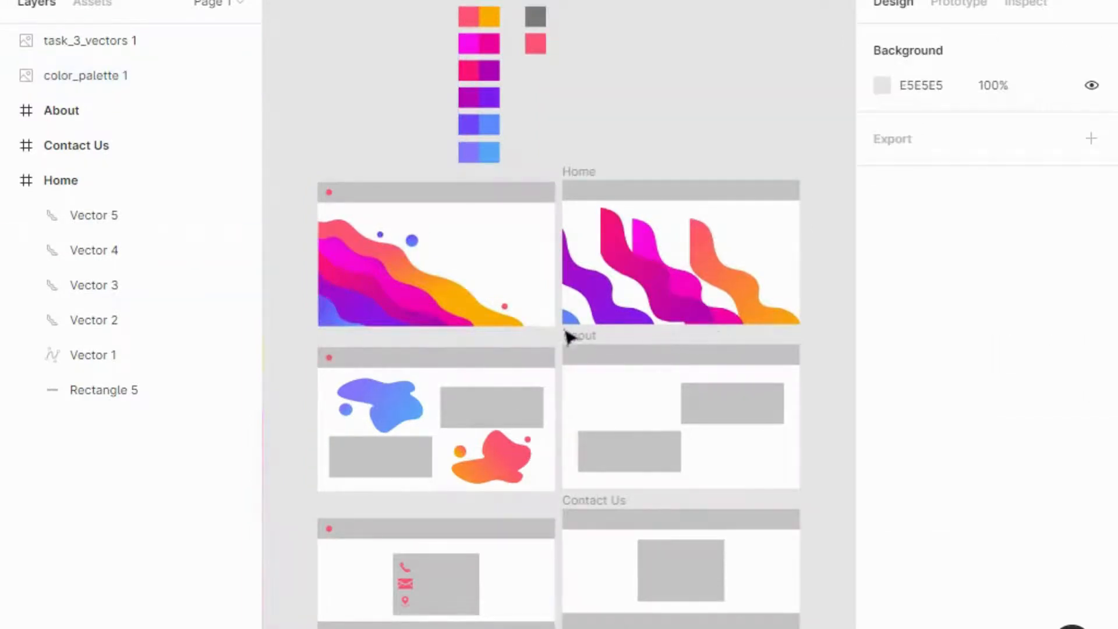
Shift the blue wave further into the Home frame's lower-left corner and move the purple wave to X -157, Y 187
{"action": "left_click_drag", "start_coordinate": [577, 329], "coordinate": [617, 327]}
{"action": "key", "text": "Escape"}
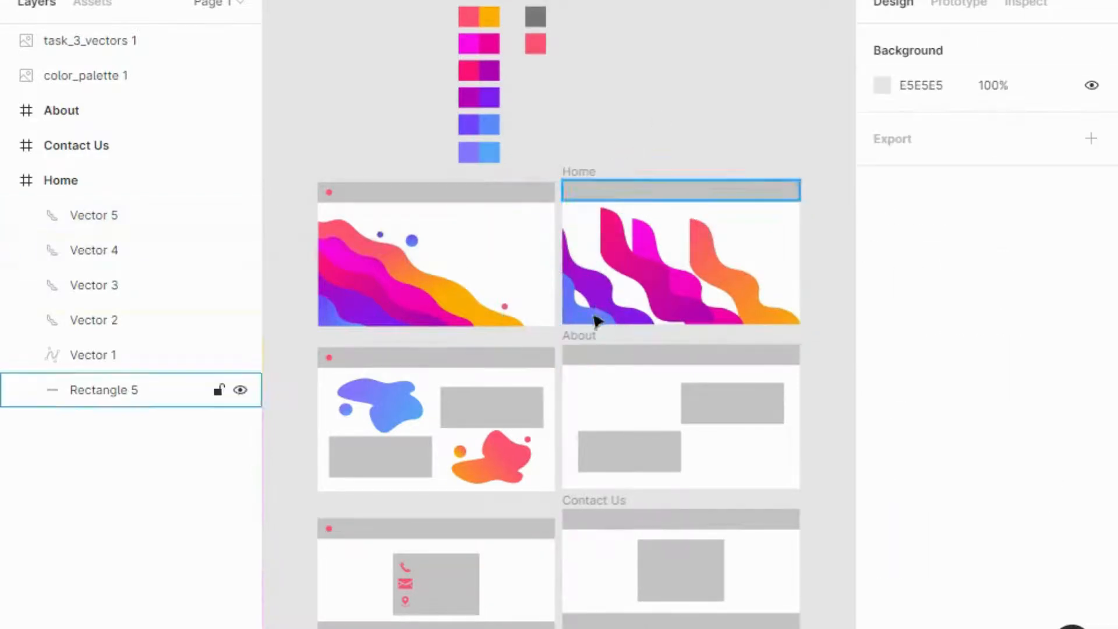
{"action": "left_click", "coordinate": [600, 295]}
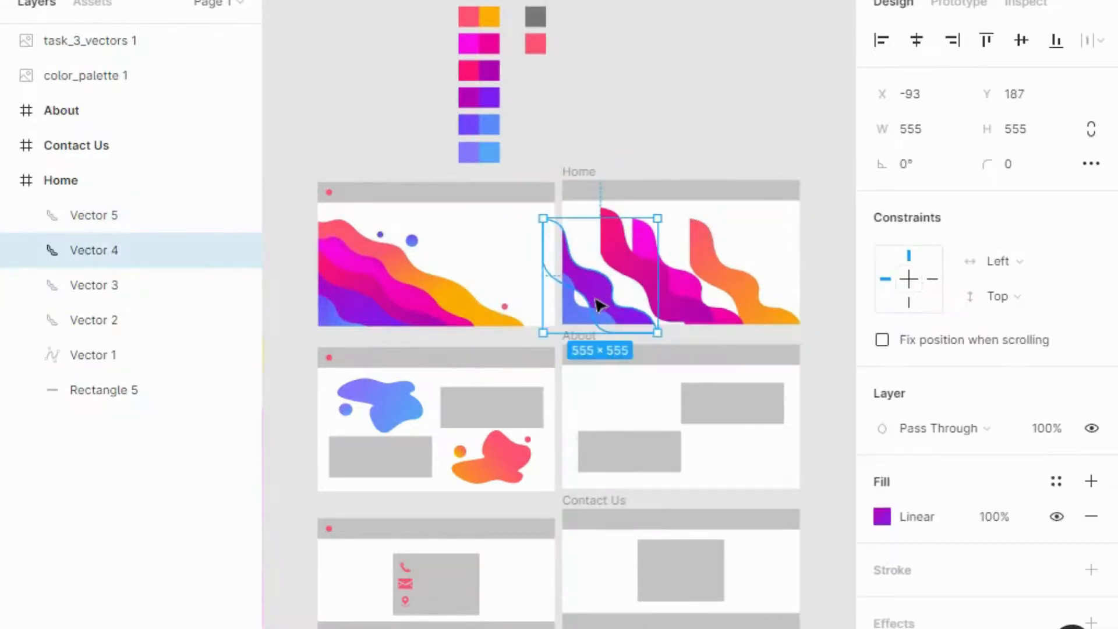
{"action": "left_click_drag", "start_coordinate": [595, 299], "coordinate": [589, 300]}
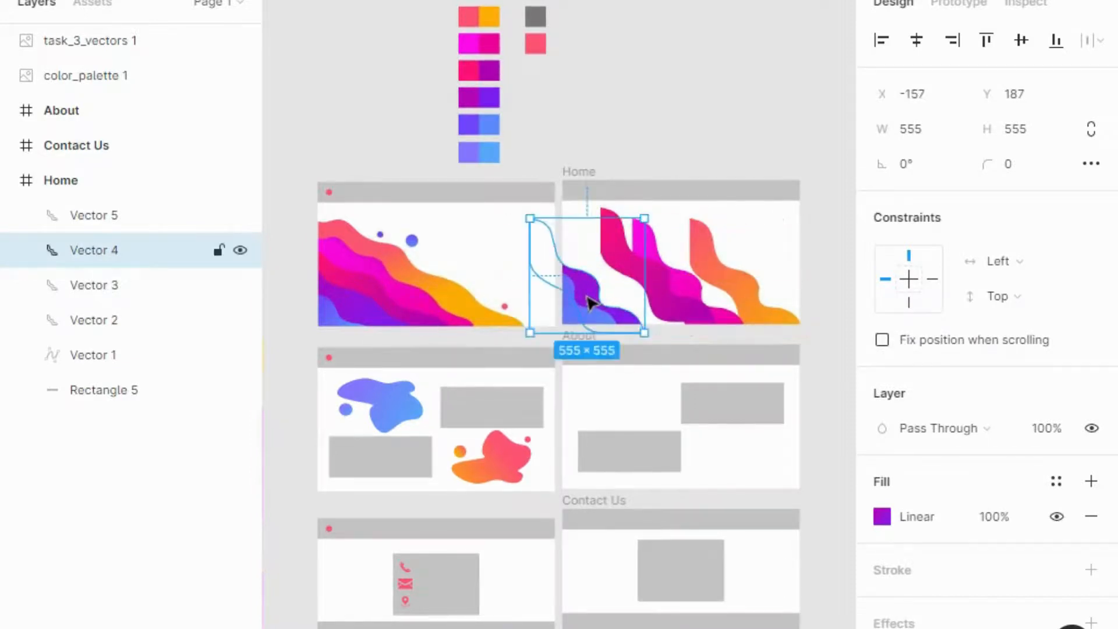
Rotate the crimson-to-purple wave to -172.08° and move it over the purple wave at the Home frame's left edge
{"action": "left_click", "coordinate": [646, 283]}
{"action": "left_click_drag", "start_coordinate": [637, 284], "coordinate": [623, 295]}
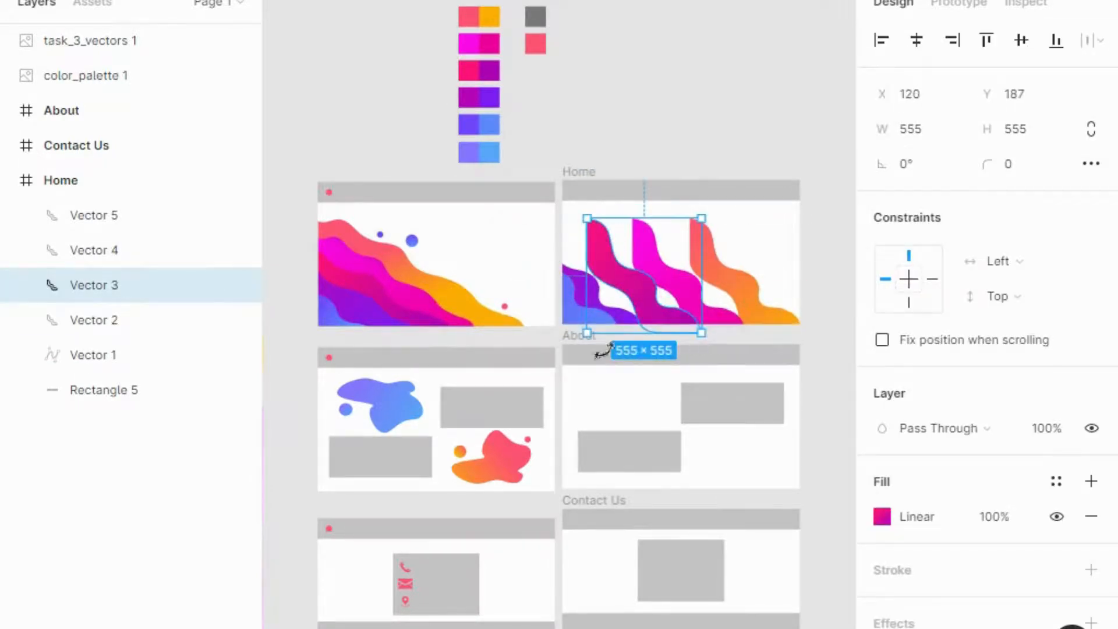
{"action": "left_click_drag", "start_coordinate": [603, 351], "coordinate": [580, 239]}
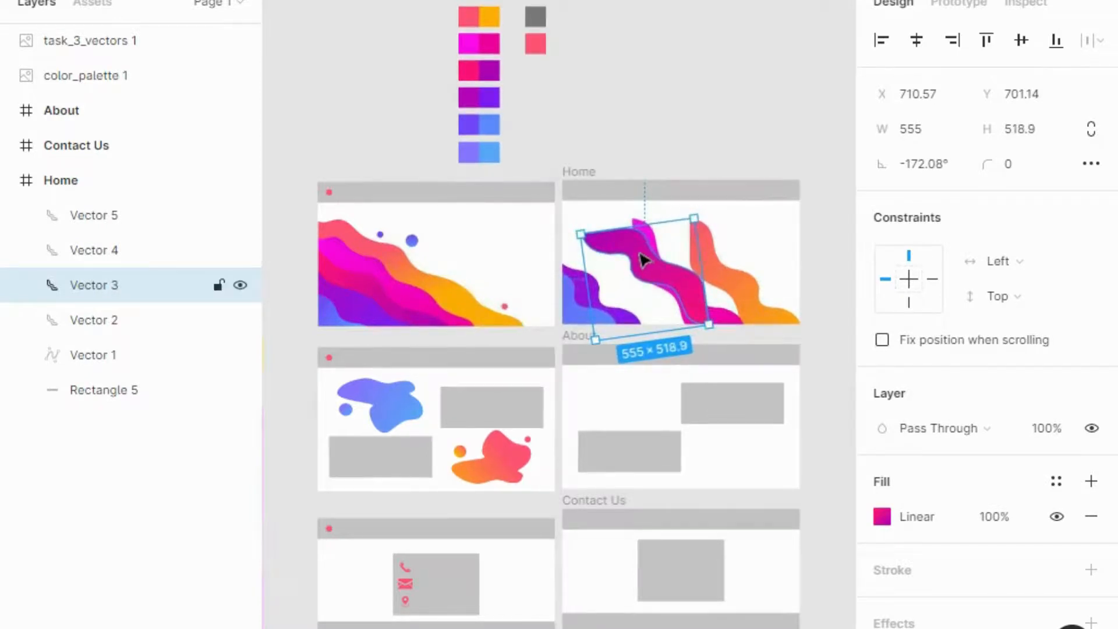
{"action": "left_click_drag", "start_coordinate": [644, 256], "coordinate": [582, 294]}
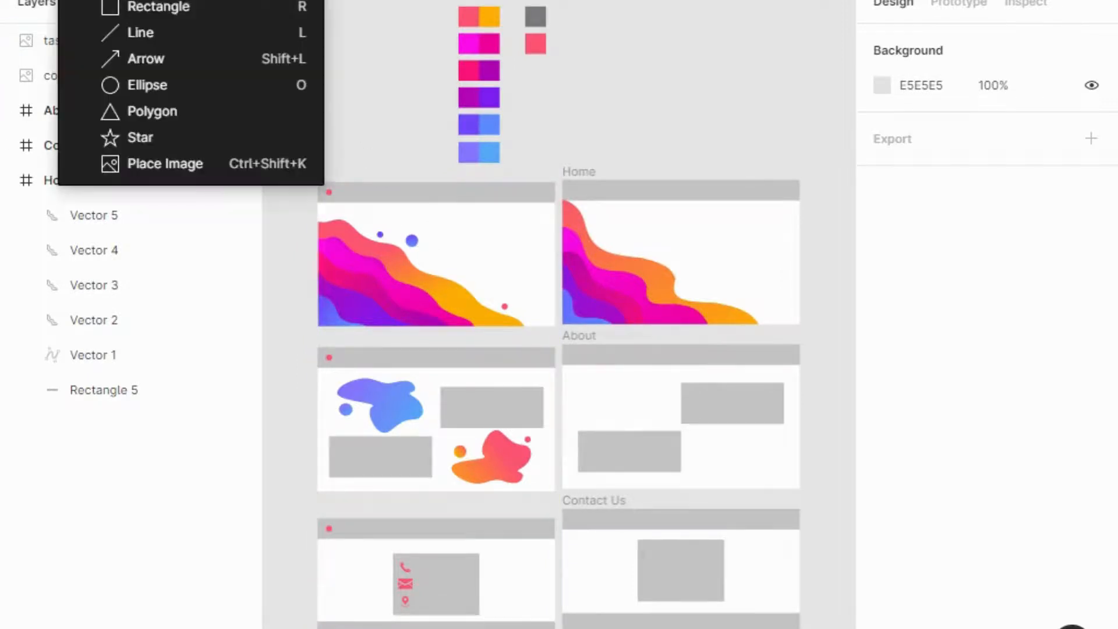
Add an 80 × 80 circle to the Home frame at X 305, Y 232, above the waves
{"action": "left_click", "coordinate": [140, 82]}
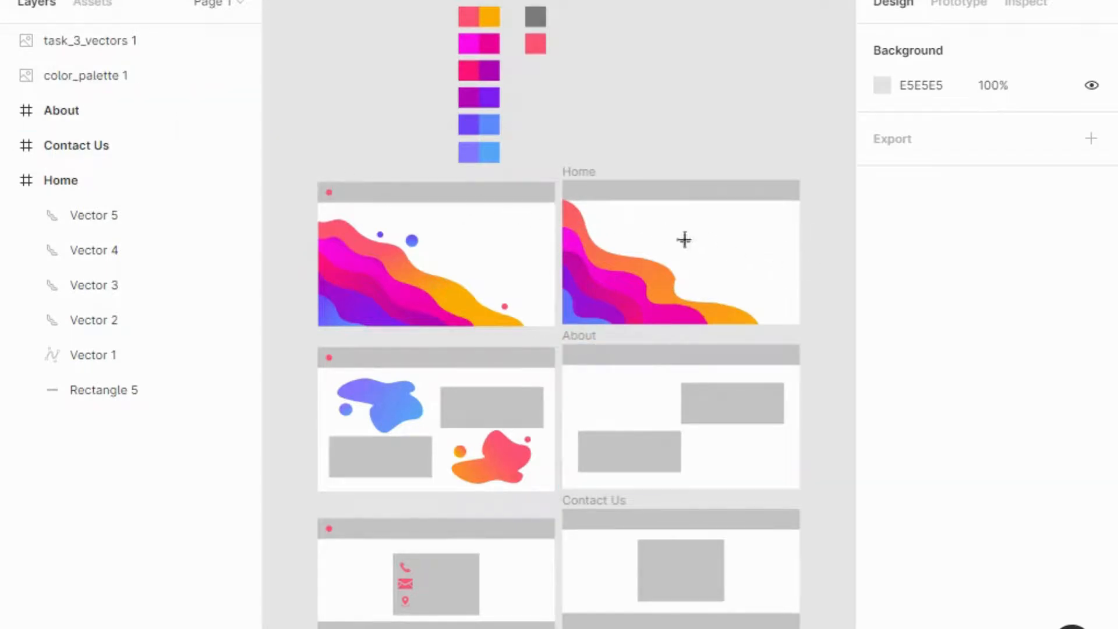
{"action": "left_click", "coordinate": [623, 226]}
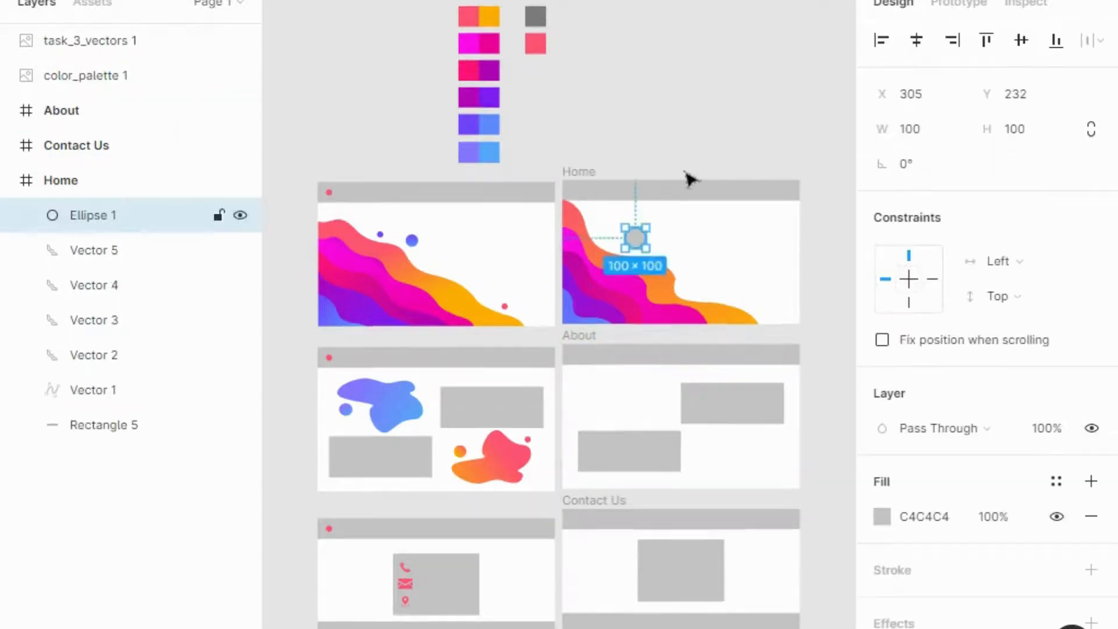
{"action": "left_click", "coordinate": [923, 131]}
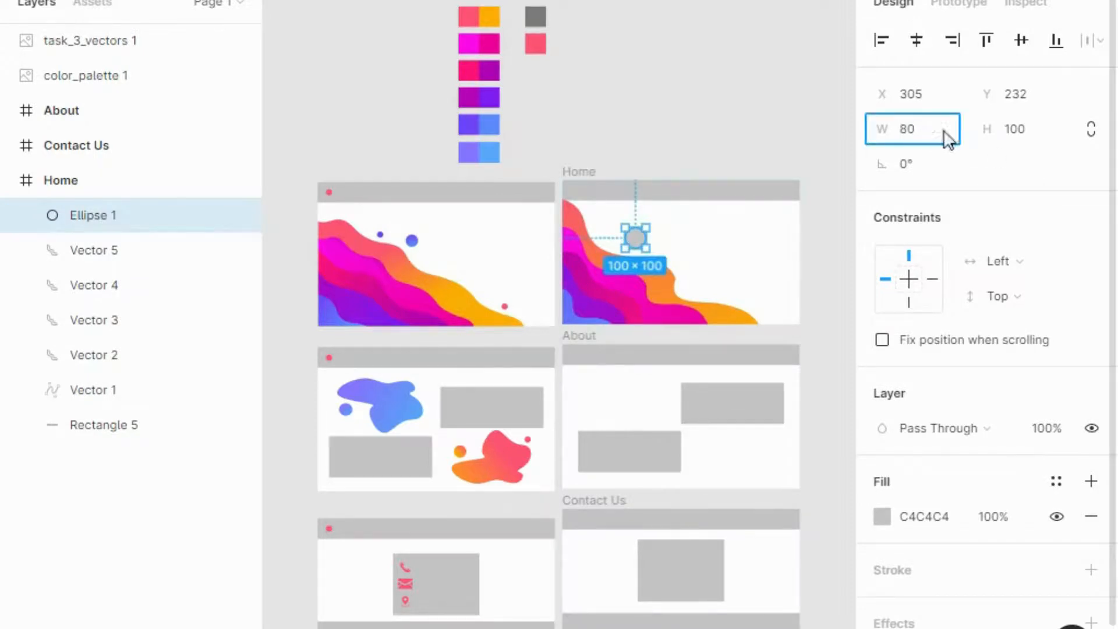
{"action": "left_click", "coordinate": [1040, 135]}
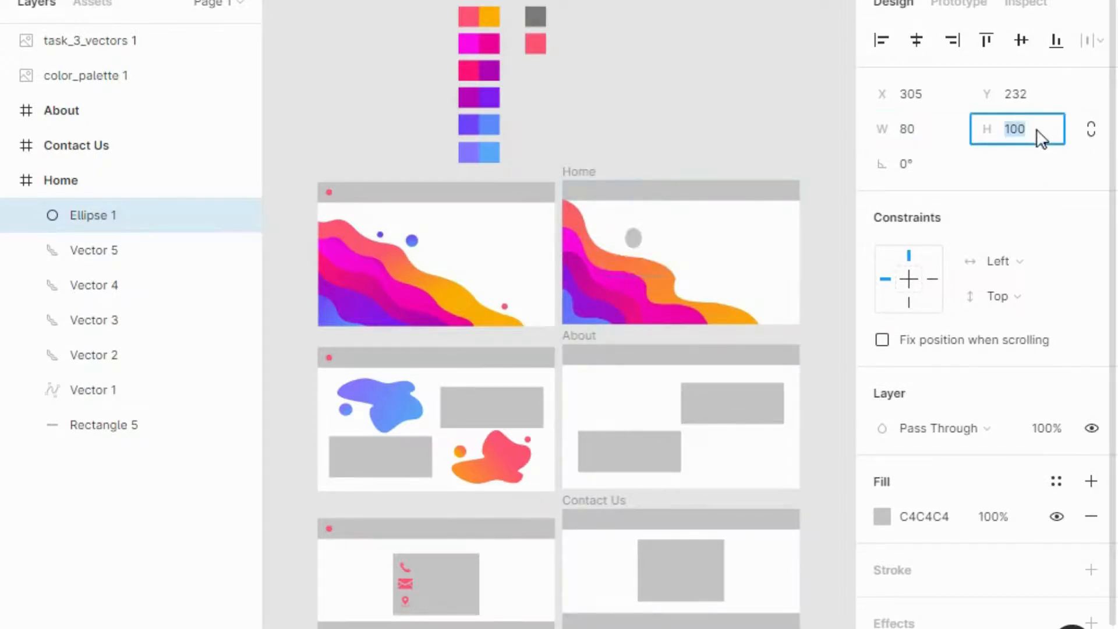
{"action": "type", "text": "80"}
{"action": "key", "text": "Return"}
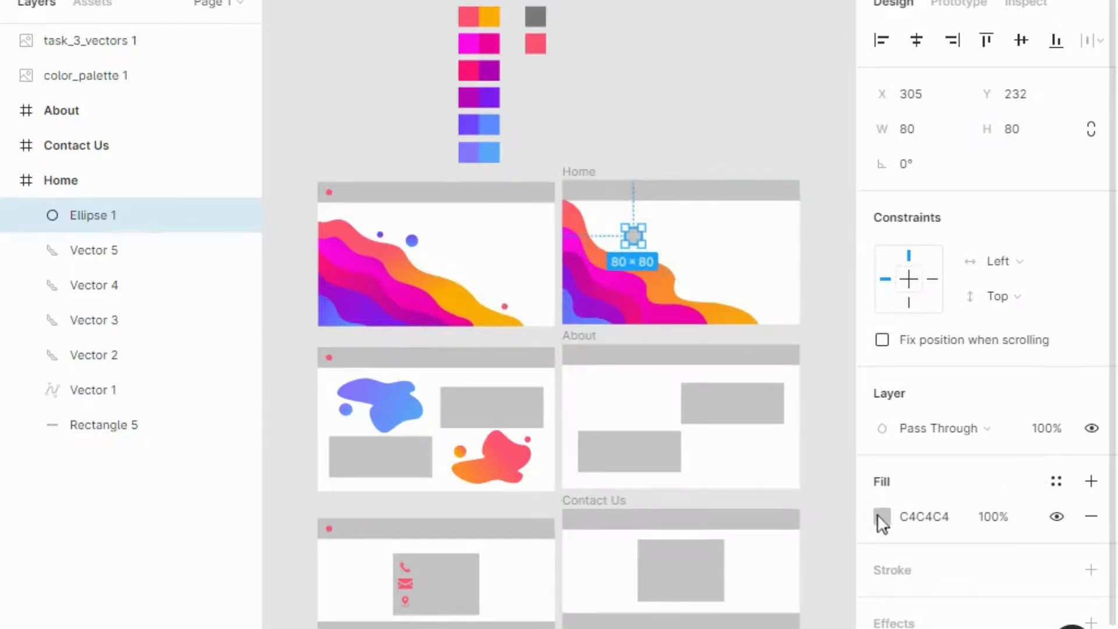
Fill the circle with a linear gradient from 7447FE to 5D8CFF, sampled from the palette's fifth colour pair
{"action": "left_click", "coordinate": [881, 515]}
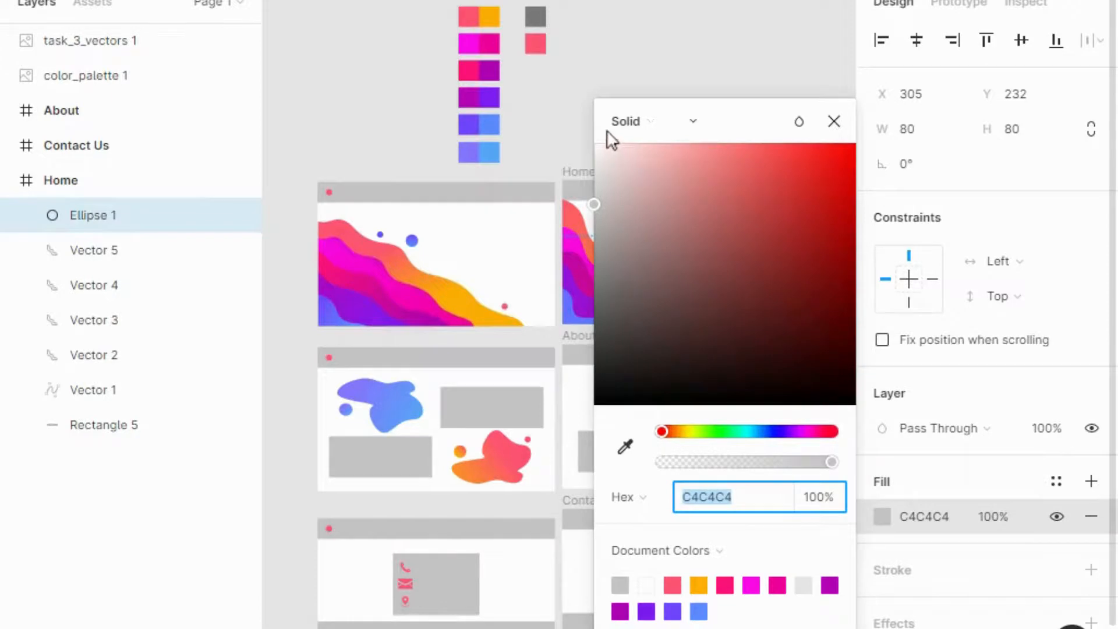
{"action": "left_click", "coordinate": [626, 121]}
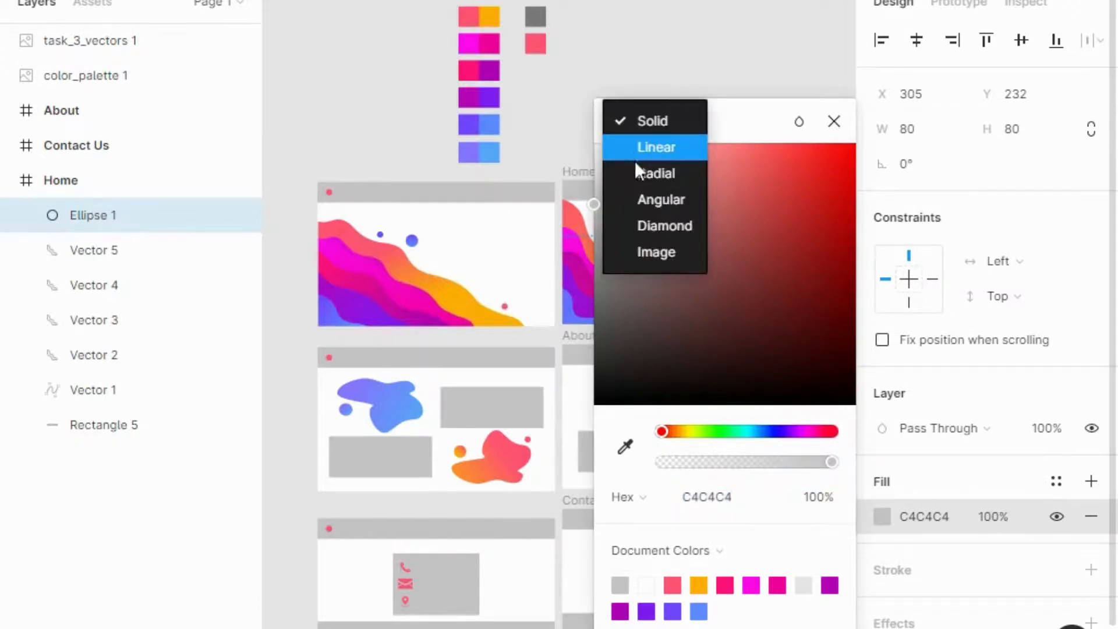
{"action": "left_click", "coordinate": [634, 158]}
{"action": "left_click", "coordinate": [626, 528]}
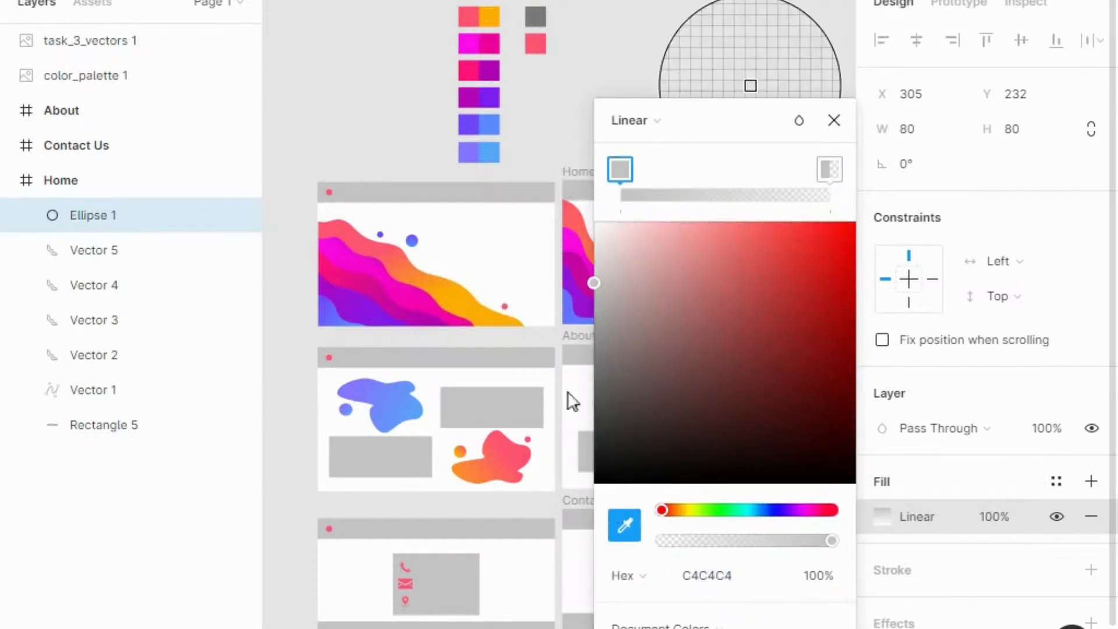
{"action": "left_click", "coordinate": [468, 124]}
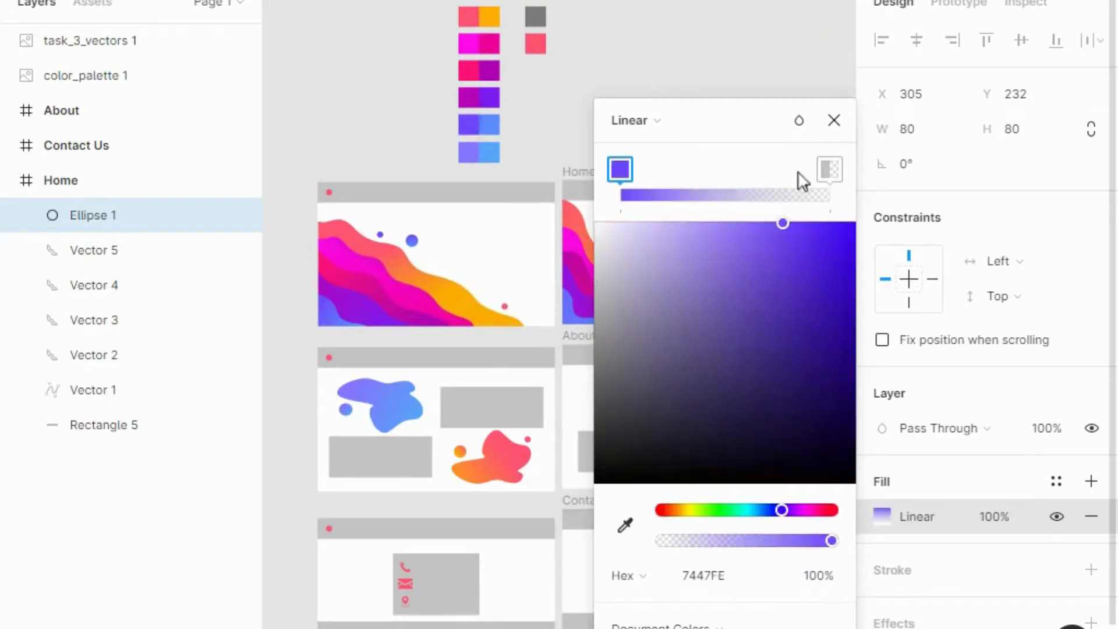
{"action": "left_click", "coordinate": [830, 169]}
{"action": "left_click", "coordinate": [627, 528]}
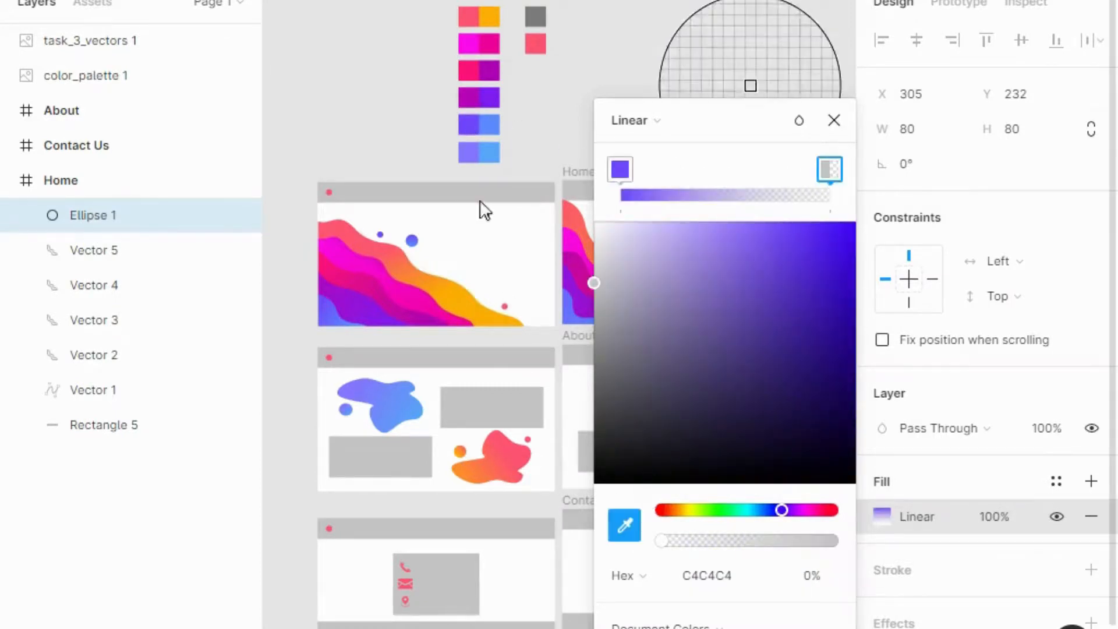
{"action": "left_click", "coordinate": [495, 119]}
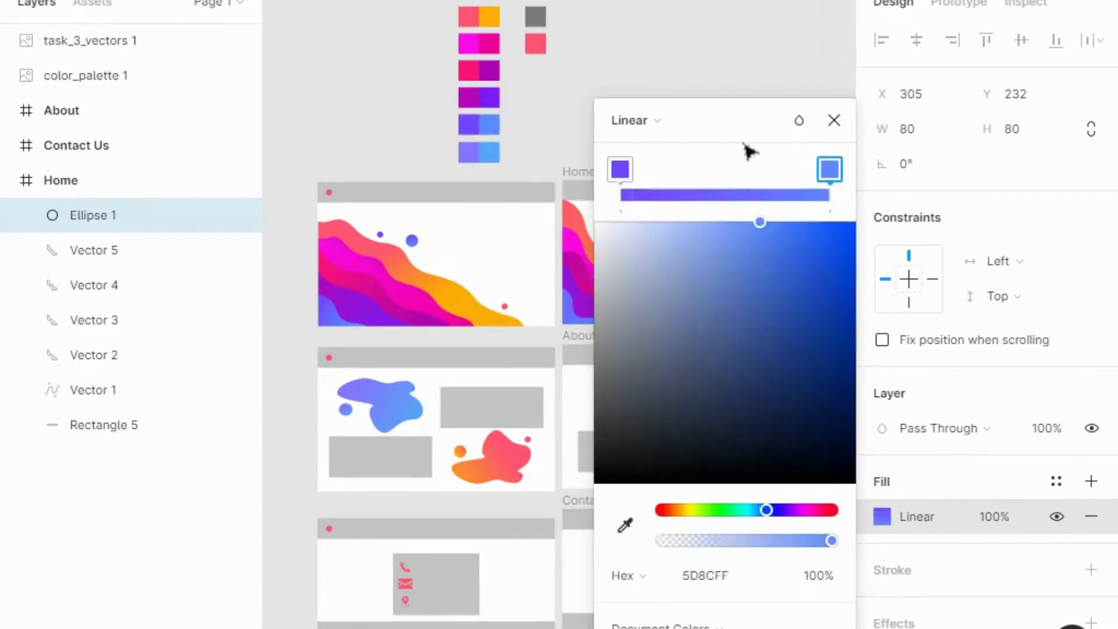
{"action": "left_click", "coordinate": [833, 120]}
{"action": "left_click", "coordinate": [733, 88]}
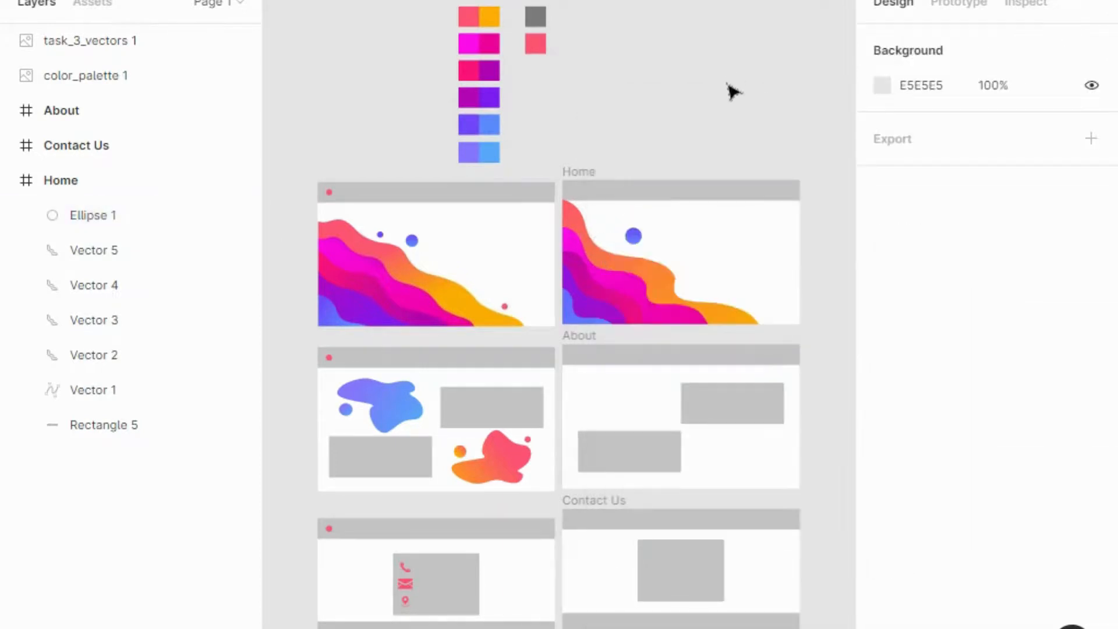
Add a smaller violet circle beside the first and a 30 × 30 circle filled FF5474 at X 962, Y 592
{"action": "key", "text": "ctrl+v"}
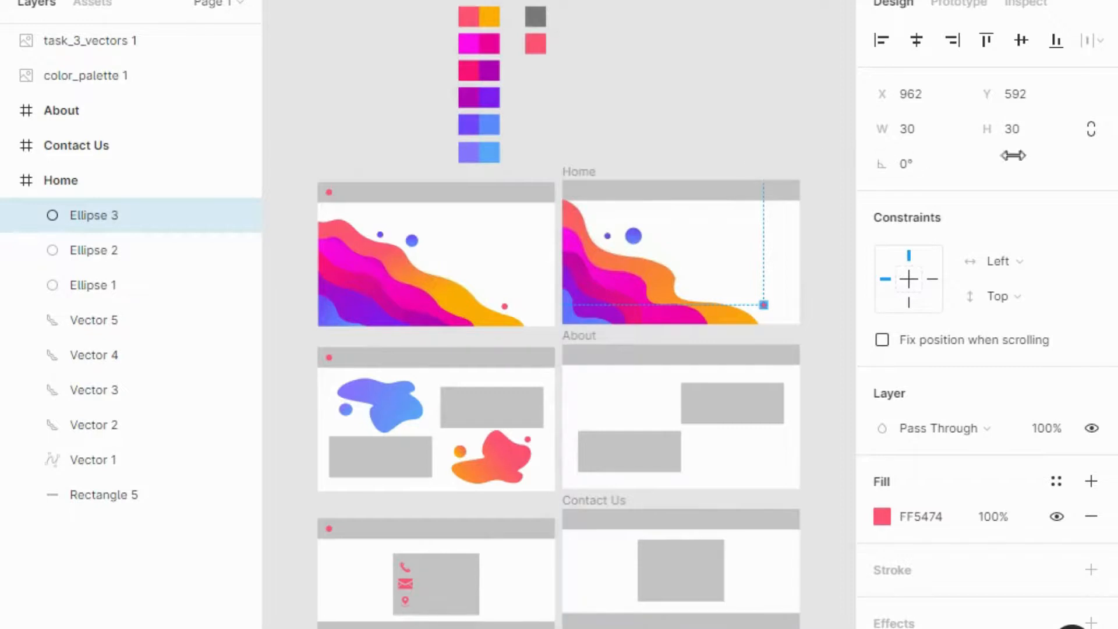
{"action": "left_click", "coordinate": [781, 138]}
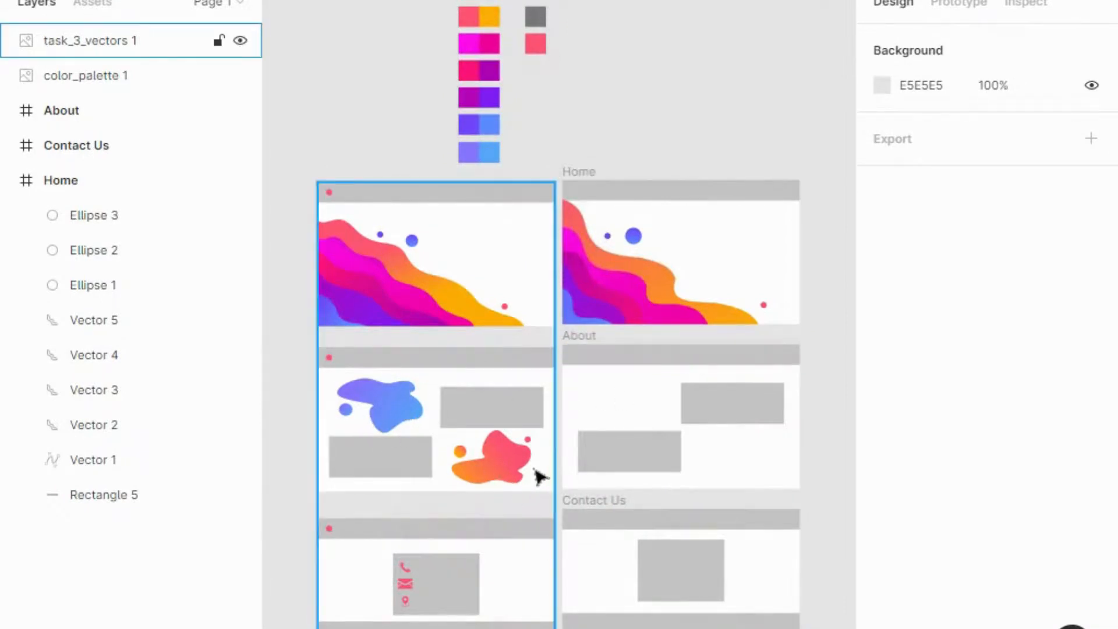
Duplicate the crimson-to-purple wave and move the copy out of the Home frame to X -1764, Y 1100.48, beside the reference image
{"action": "left_click", "coordinate": [618, 299]}
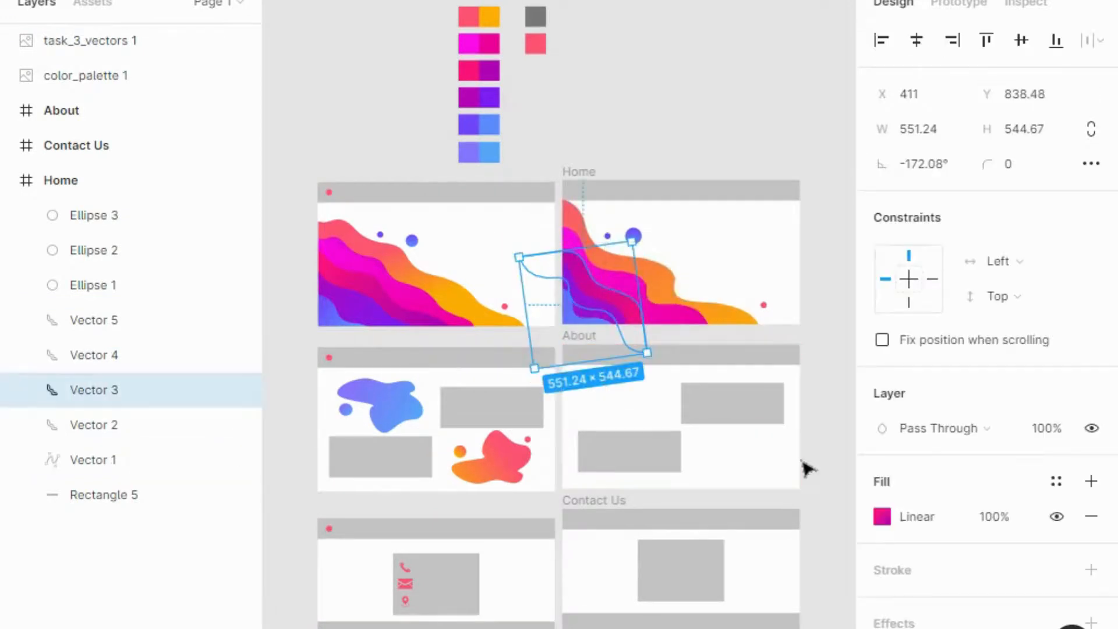
{"action": "key", "text": "ctrl+d"}
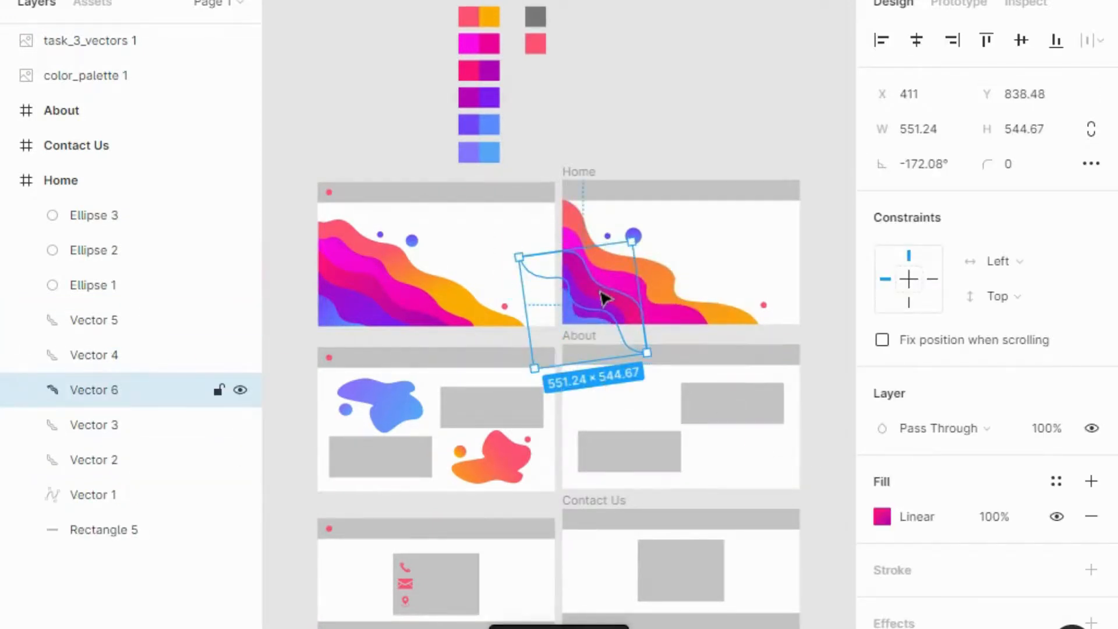
{"action": "left_click_drag", "start_coordinate": [341, 424], "coordinate": [294, 437]}
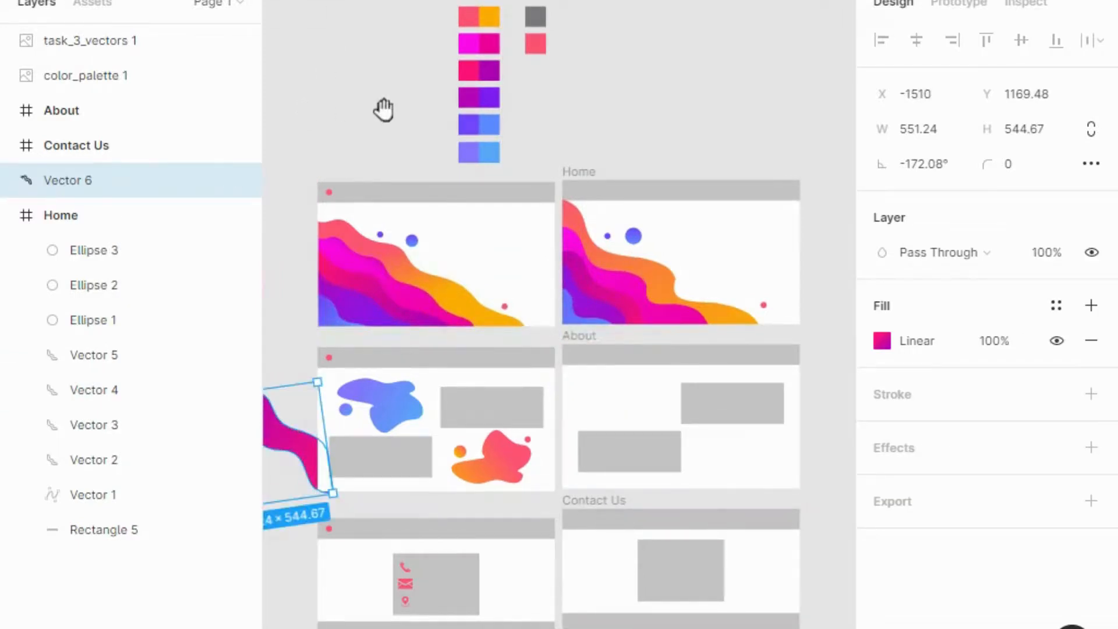
{"action": "left_click_drag", "start_coordinate": [385, 107], "coordinate": [580, 135]}
{"action": "scroll", "coordinate": [573, 115], "scroll_direction": "left", "scroll_amount": 3}
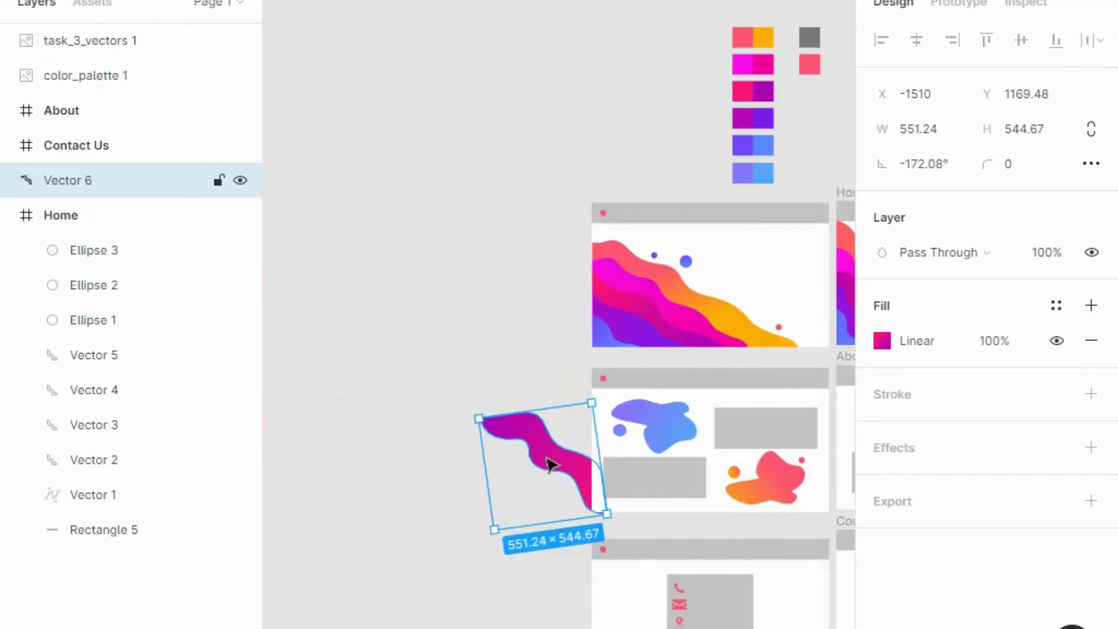
{"action": "left_click_drag", "start_coordinate": [549, 464], "coordinate": [499, 452]}
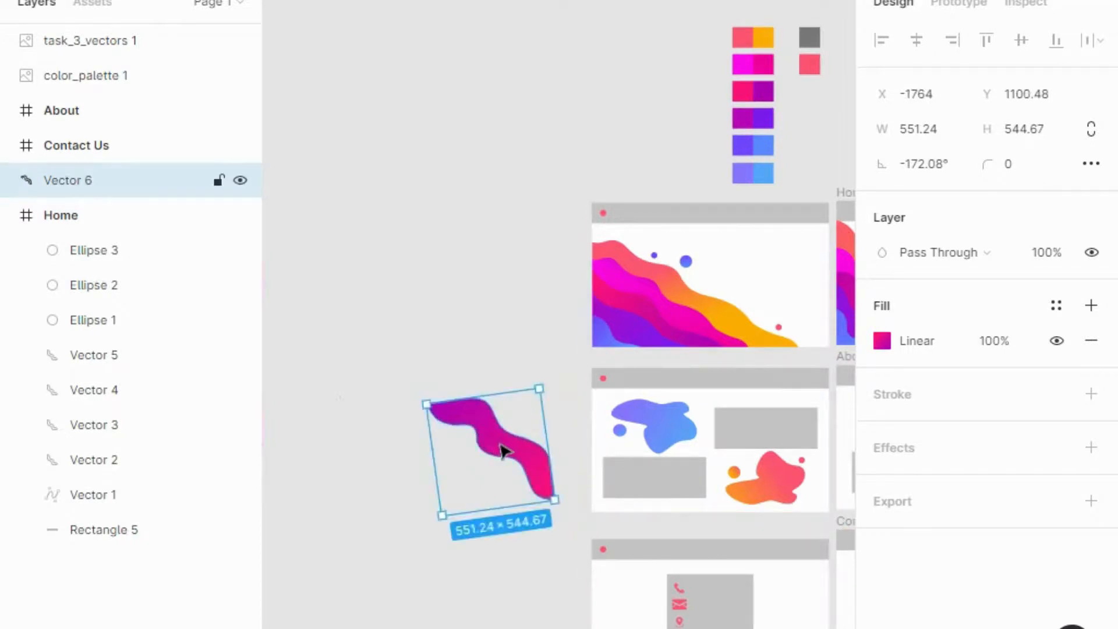
Reshape the copied wave beside the reference image into a lobed blob by moving its anchor points outward
{"action": "double_click", "coordinate": [502, 450]}
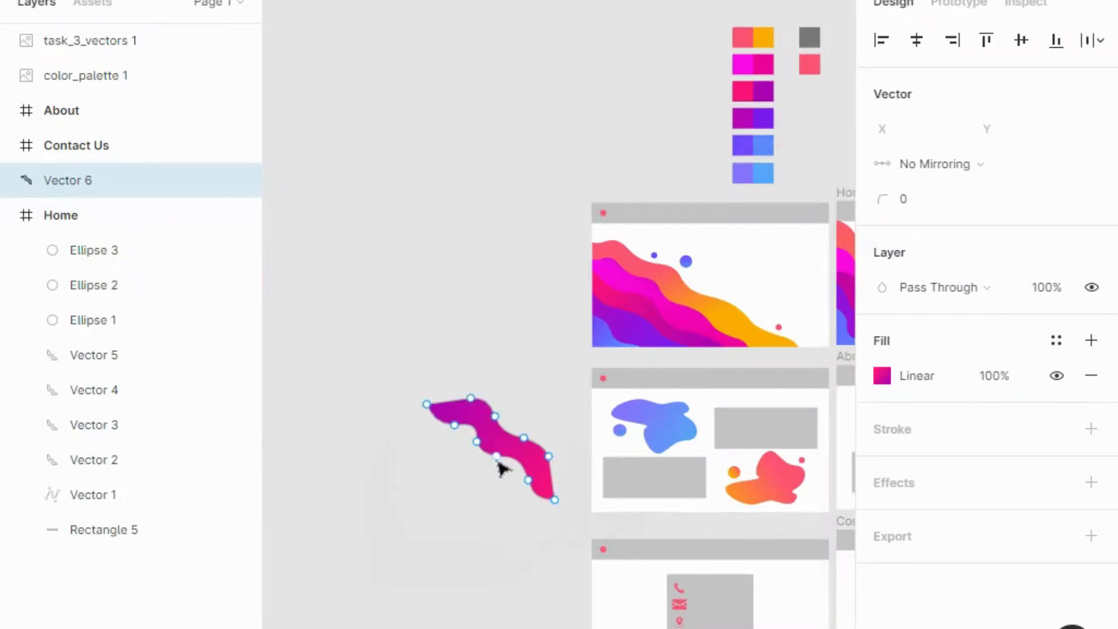
{"action": "left_click_drag", "start_coordinate": [499, 464], "coordinate": [468, 526]}
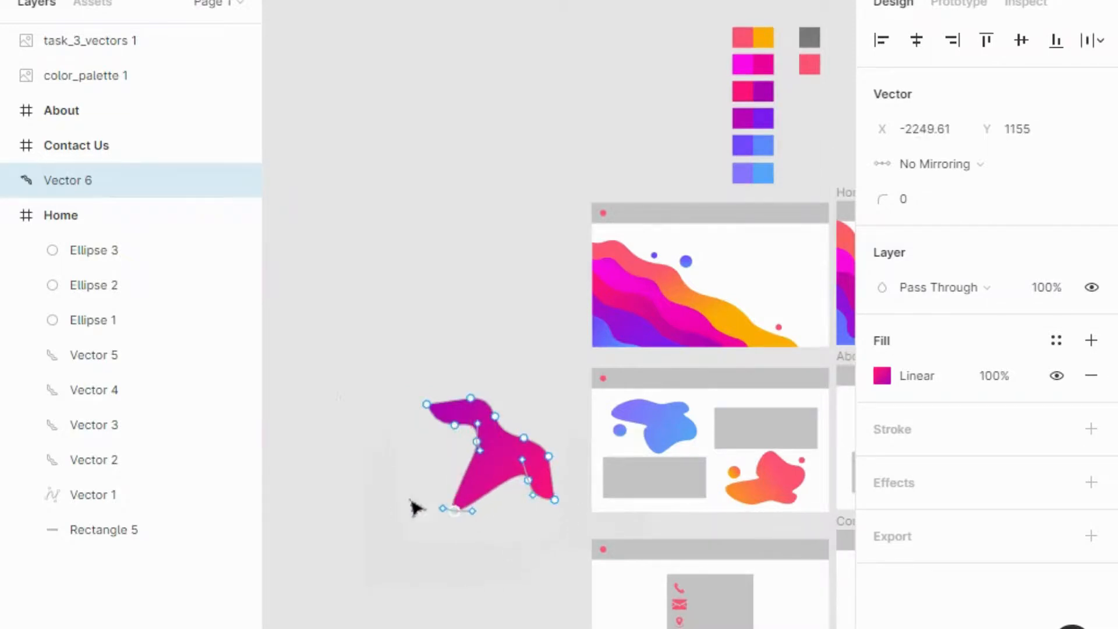
{"action": "left_click_drag", "start_coordinate": [475, 442], "coordinate": [451, 470]}
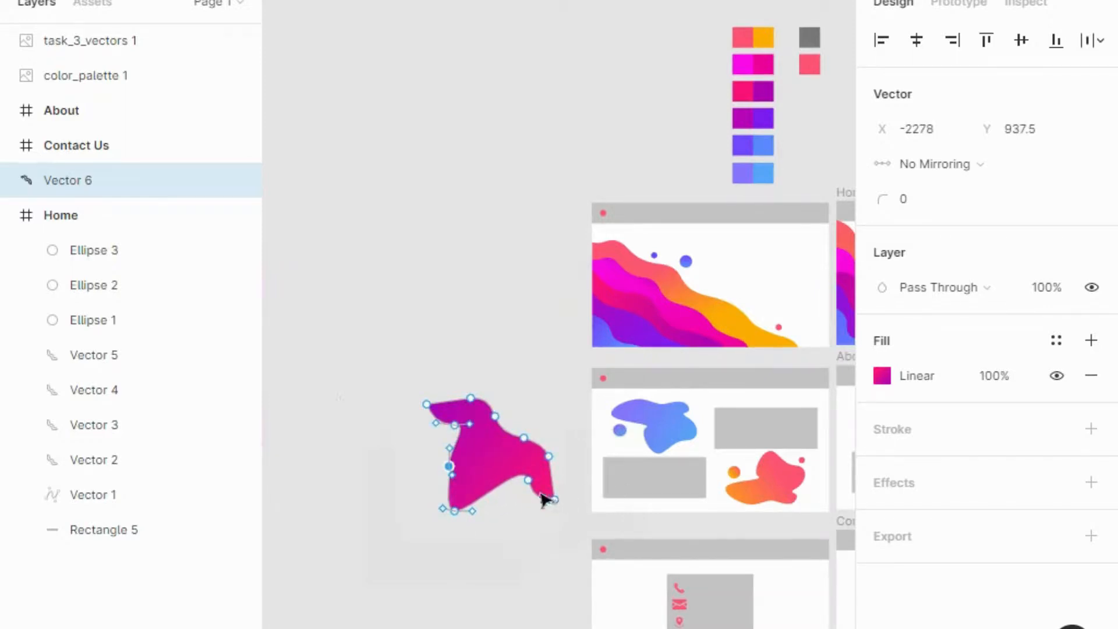
{"action": "left_click_drag", "start_coordinate": [528, 481], "coordinate": [514, 499]}
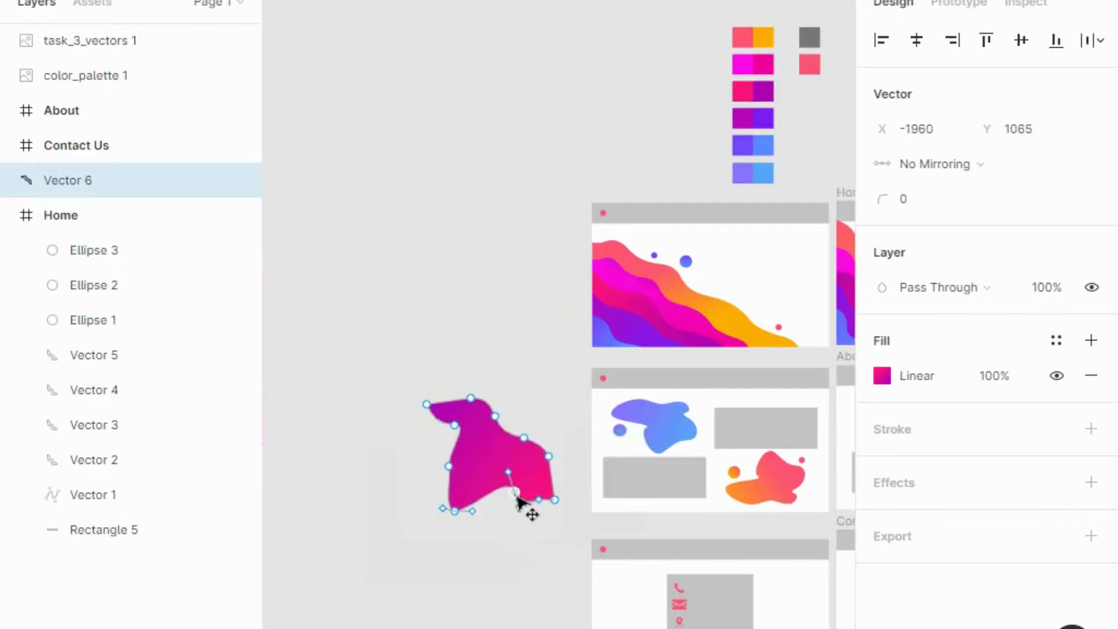
{"action": "left_click_drag", "start_coordinate": [473, 449], "coordinate": [432, 358]}
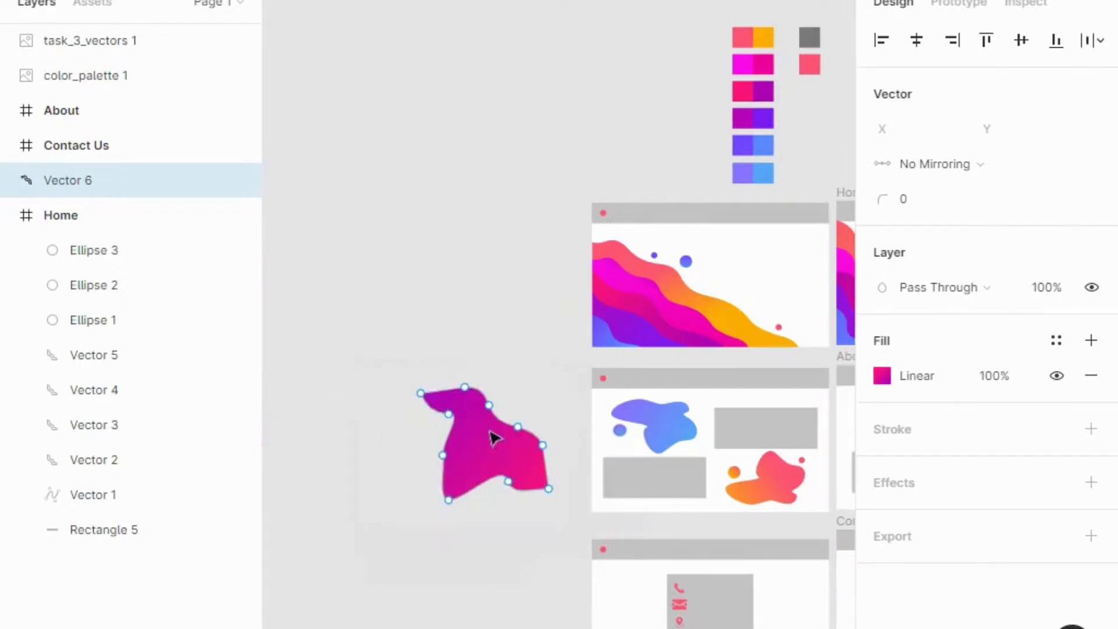
{"action": "left_click_drag", "start_coordinate": [489, 405], "coordinate": [535, 397]}
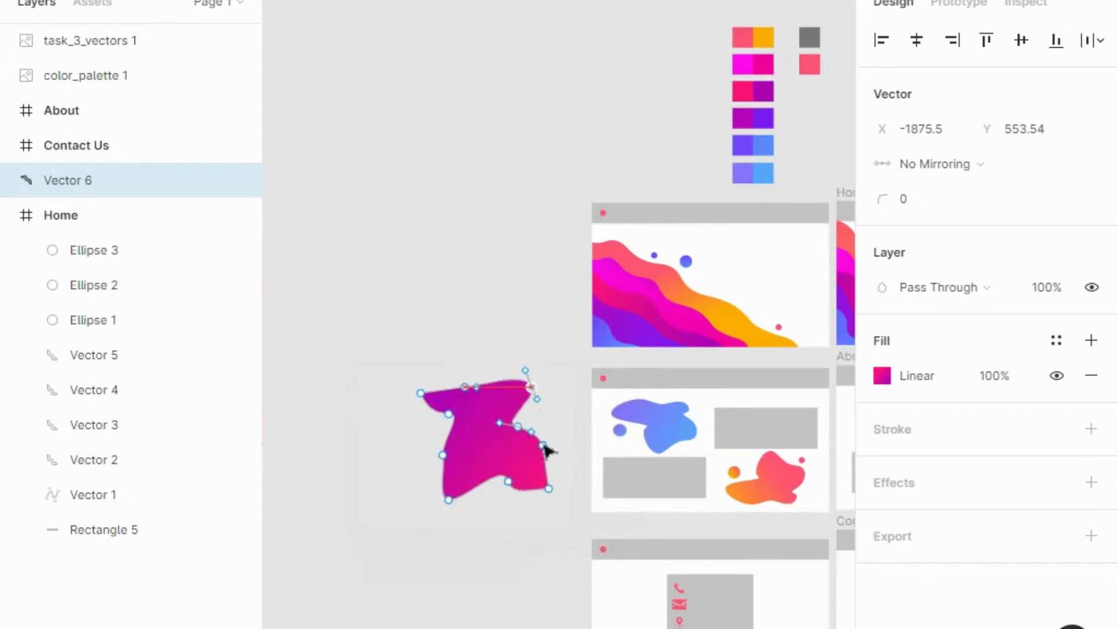
{"action": "left_click_drag", "start_coordinate": [543, 448], "coordinate": [568, 449]}
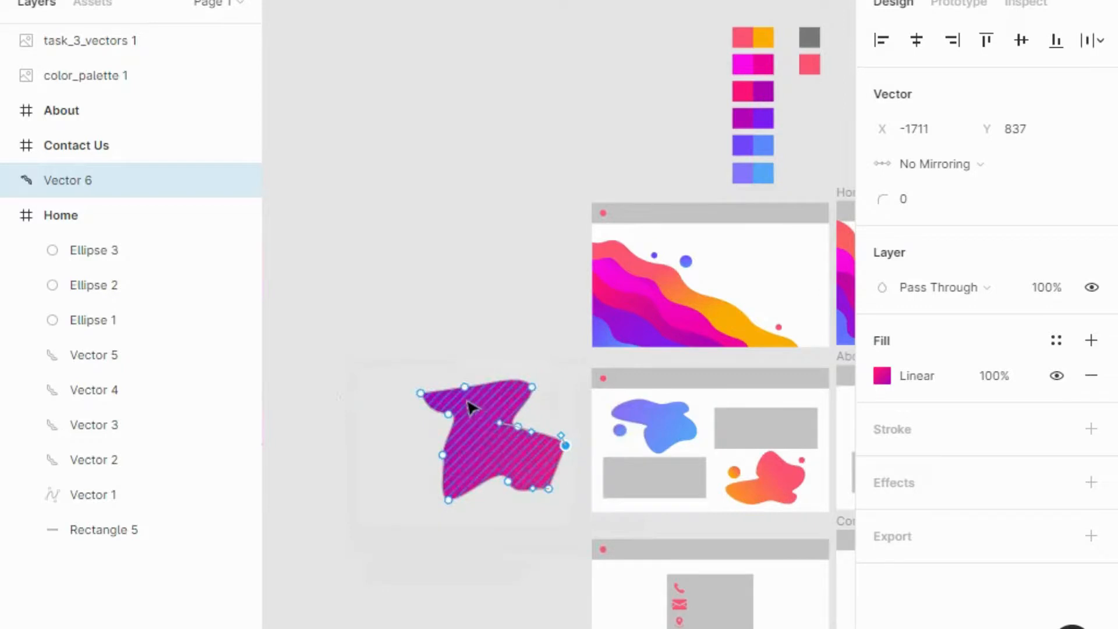
{"action": "left_click_drag", "start_coordinate": [422, 397], "coordinate": [393, 391]}
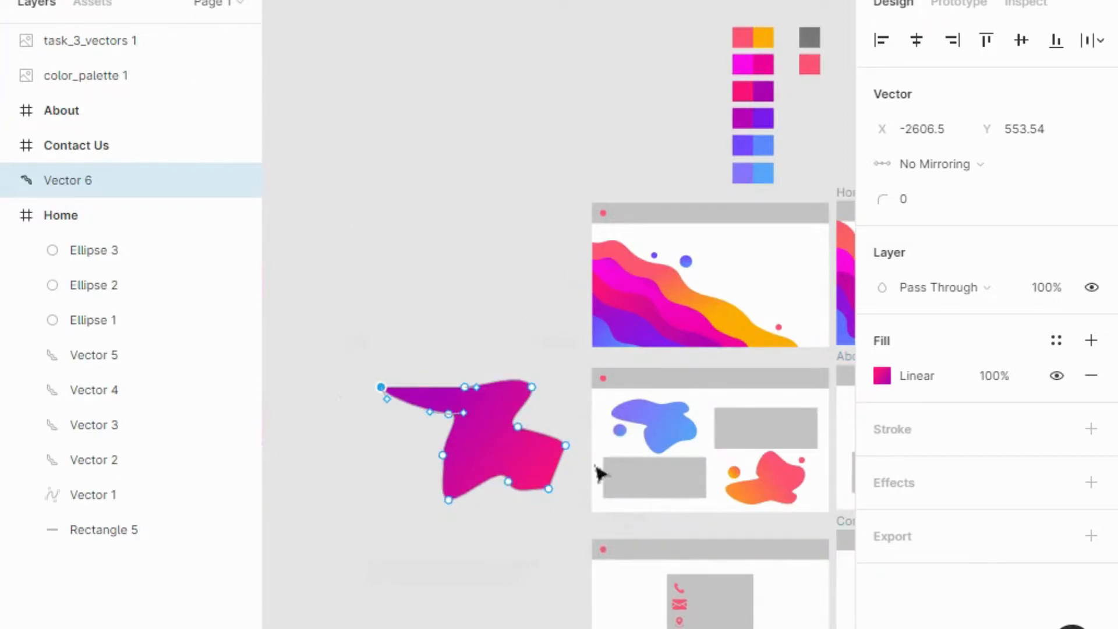
Bend the blob's straight edges and inner notches into smooth, rounded curves
{"action": "mouse_move", "coordinate": [417, 389]}
{"action": "left_mouse_down"}
{"action": "mouse_move", "coordinate": [403, 360]}
{"action": "mouse_move", "coordinate": [431, 379]}
{"action": "mouse_move", "coordinate": [430, 370]}
{"action": "left_mouse_up"}
{"action": "left_click_drag", "start_coordinate": [451, 484], "coordinate": [437, 479]}
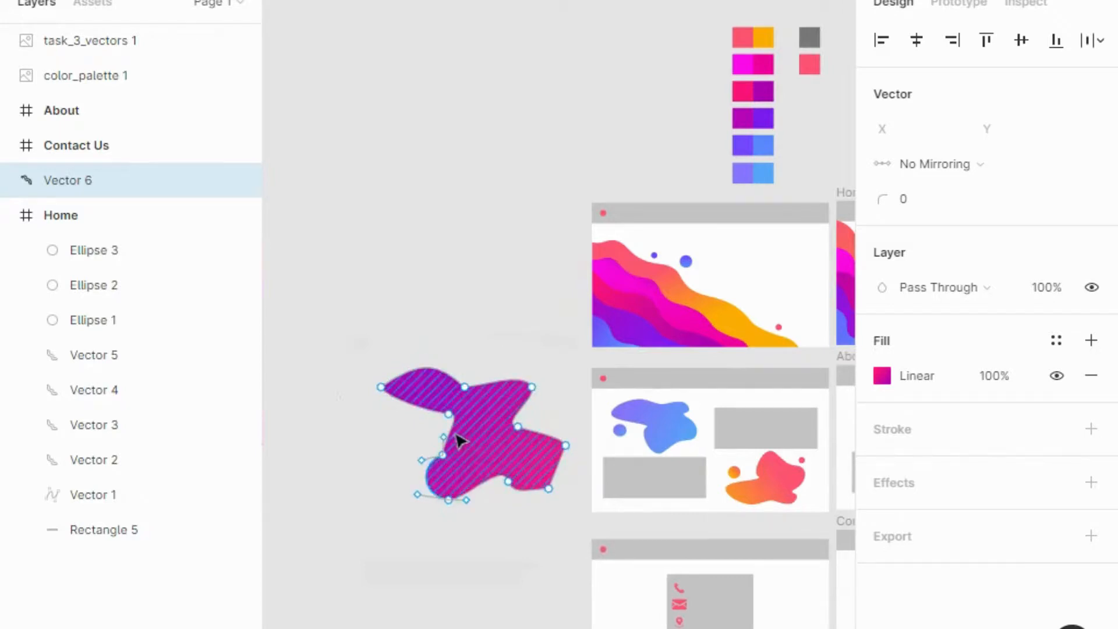
{"action": "left_click_drag", "start_coordinate": [456, 439], "coordinate": [468, 446]}
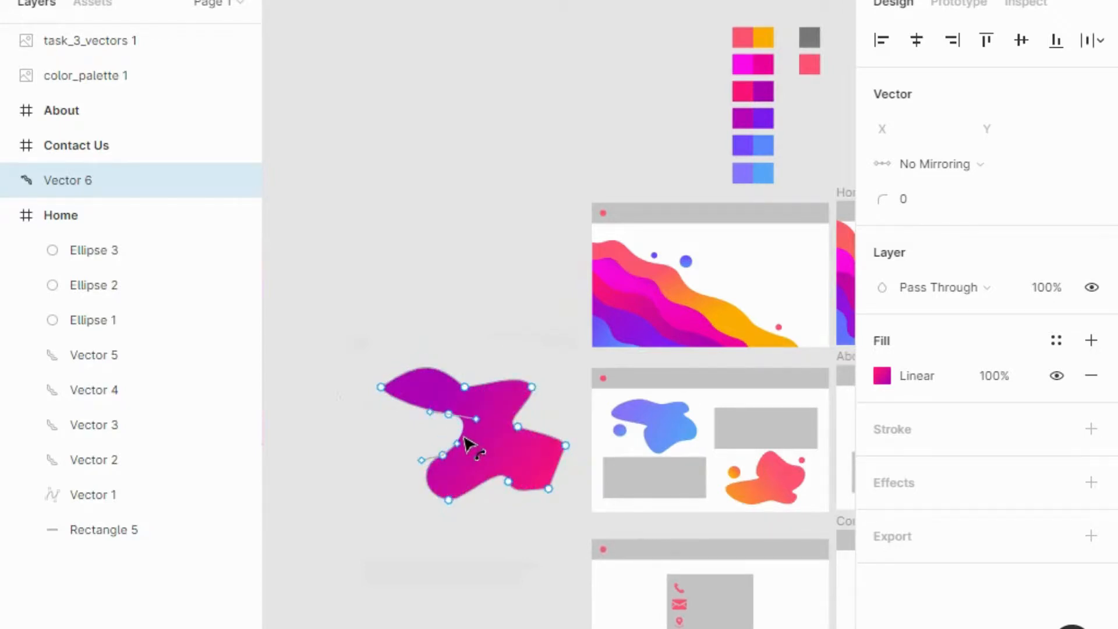
{"action": "left_click", "coordinate": [537, 432]}
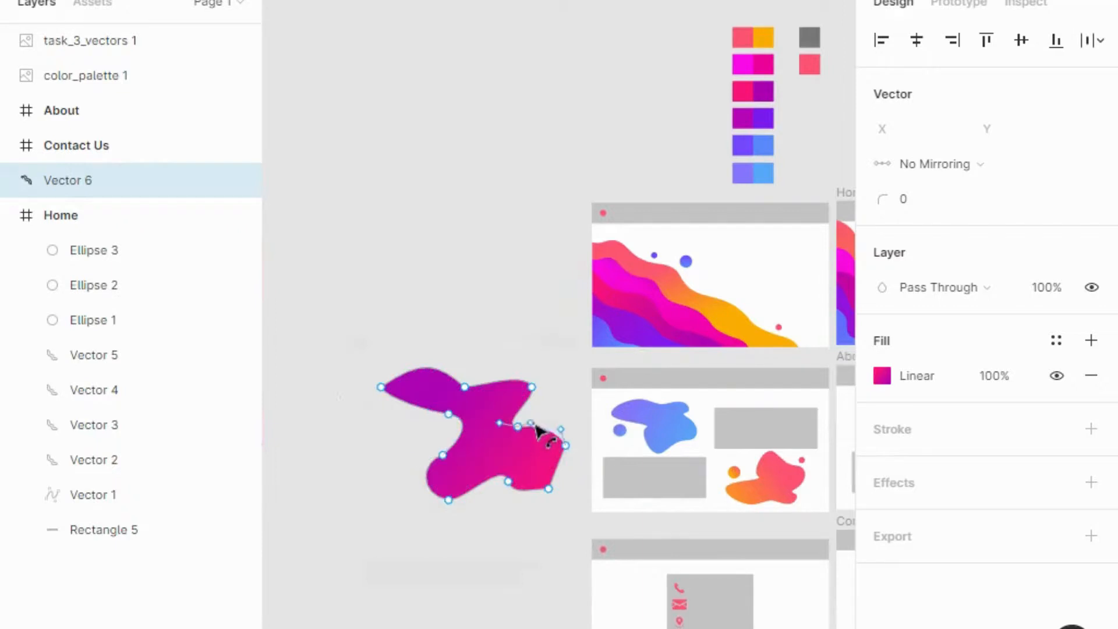
{"action": "left_click_drag", "start_coordinate": [536, 431], "coordinate": [537, 430]}
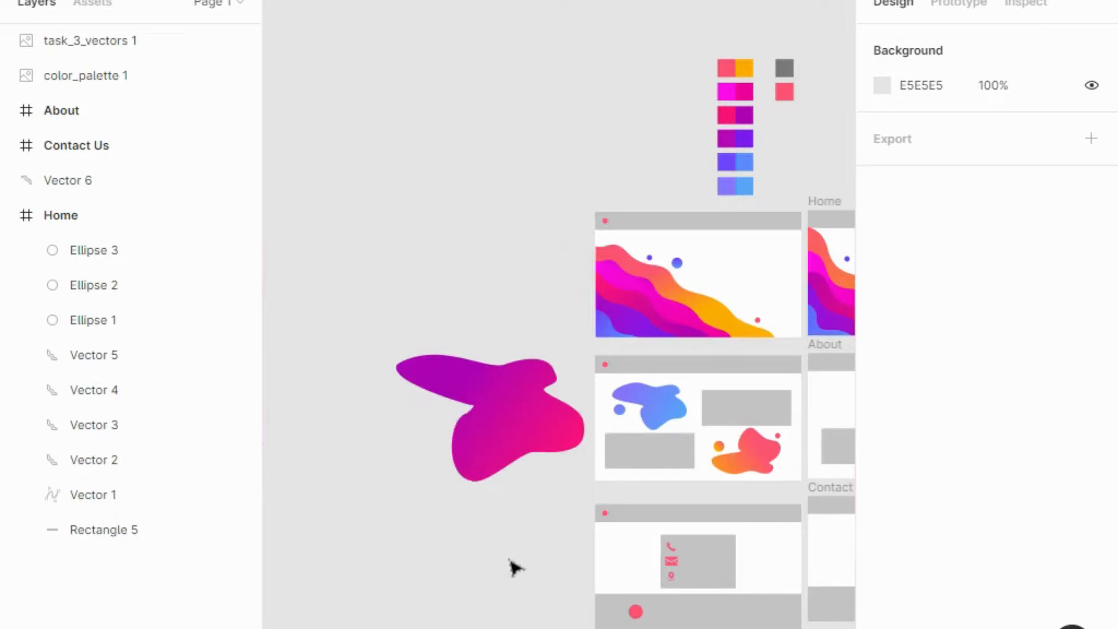
Copy the 80 × 80 gradient circle and the 30 × 30 violet circle from the Home frame and place them around the blob
{"action": "scroll", "coordinate": [516, 568], "scroll_direction": "right", "scroll_amount": 3}
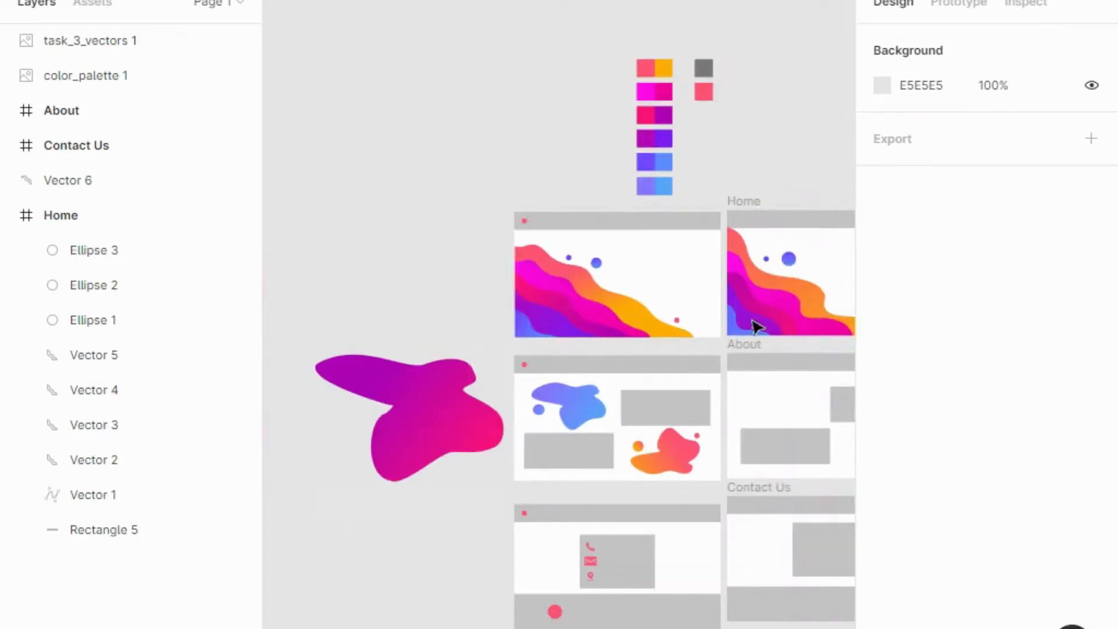
{"action": "left_click", "coordinate": [790, 259]}
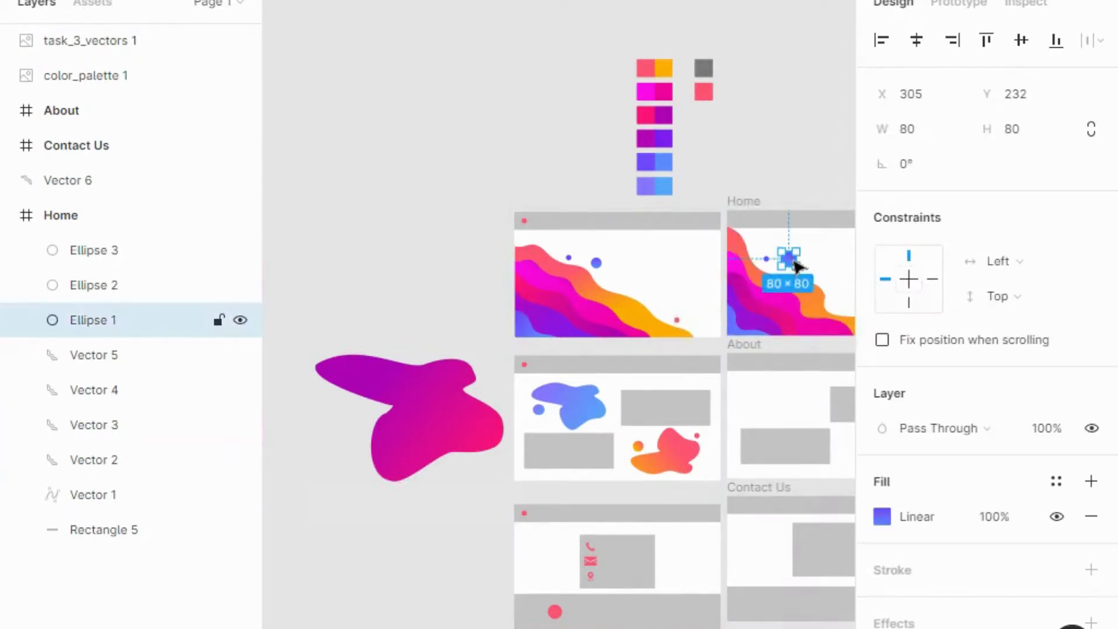
{"action": "left_click_drag", "start_coordinate": [793, 265], "coordinate": [346, 434]}
{"action": "left_click", "coordinate": [766, 260]}
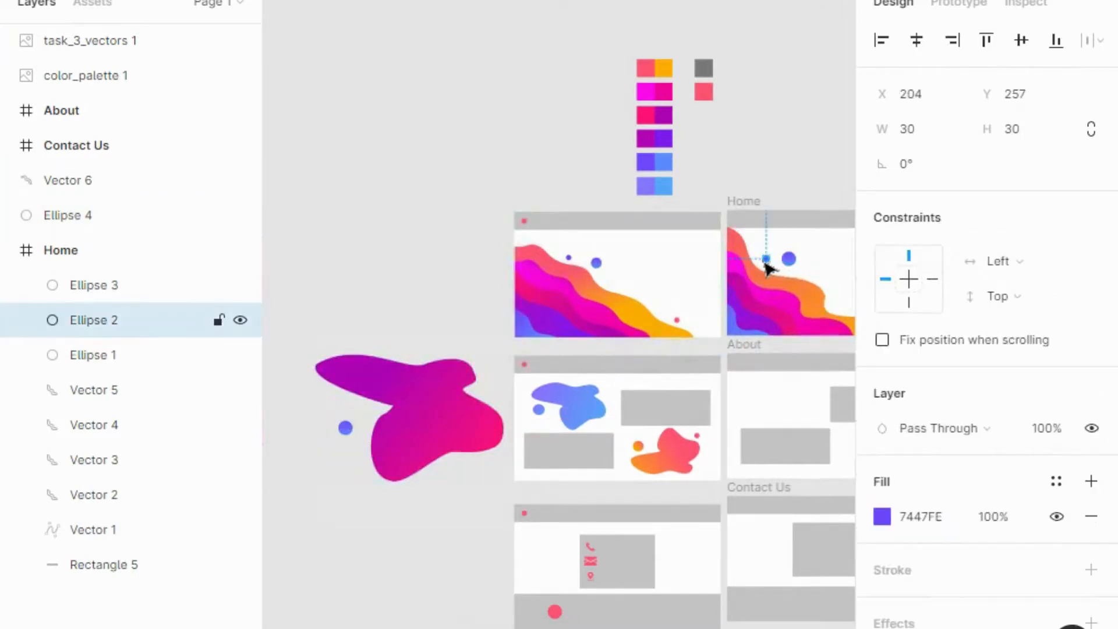
{"action": "left_click_drag", "start_coordinate": [766, 265], "coordinate": [343, 384]}
{"action": "left_click_drag", "start_coordinate": [427, 359], "coordinate": [434, 357]}
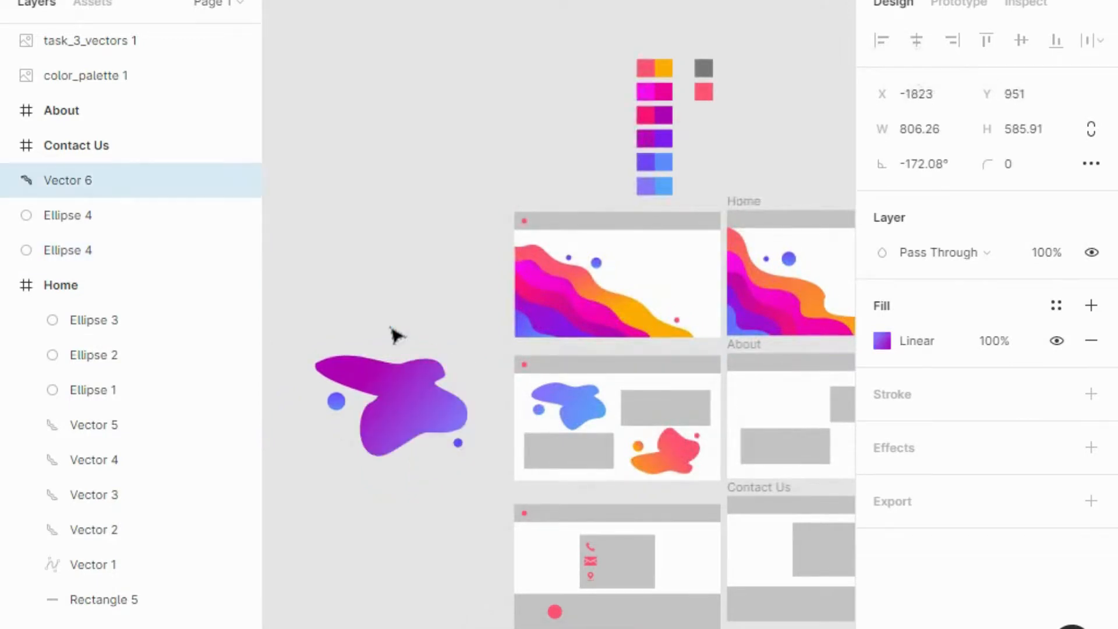
Fill the blob with a linear gradient sampled from the palette's sixth colour pair, running from 8576FE at its upper left to light blue at its lower right
{"action": "left_click", "coordinate": [882, 342]}
{"action": "left_click_drag", "start_coordinate": [750, 44], "coordinate": [1022, 92]}
{"action": "left_click", "coordinate": [895, 494]}
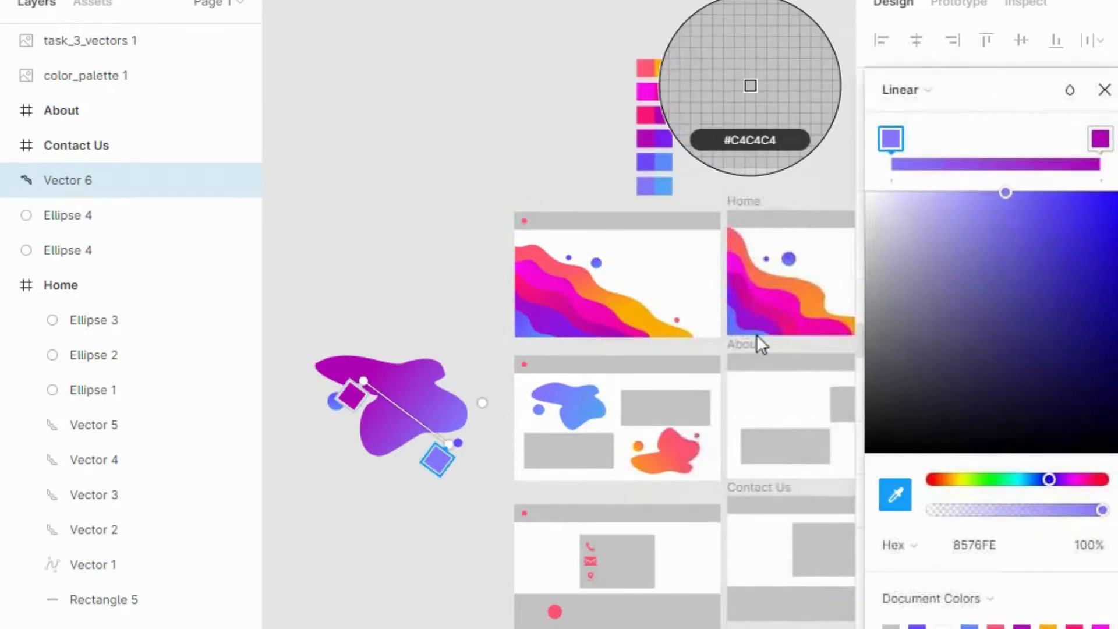
{"action": "left_click", "coordinate": [646, 192]}
{"action": "left_click", "coordinate": [1102, 141]}
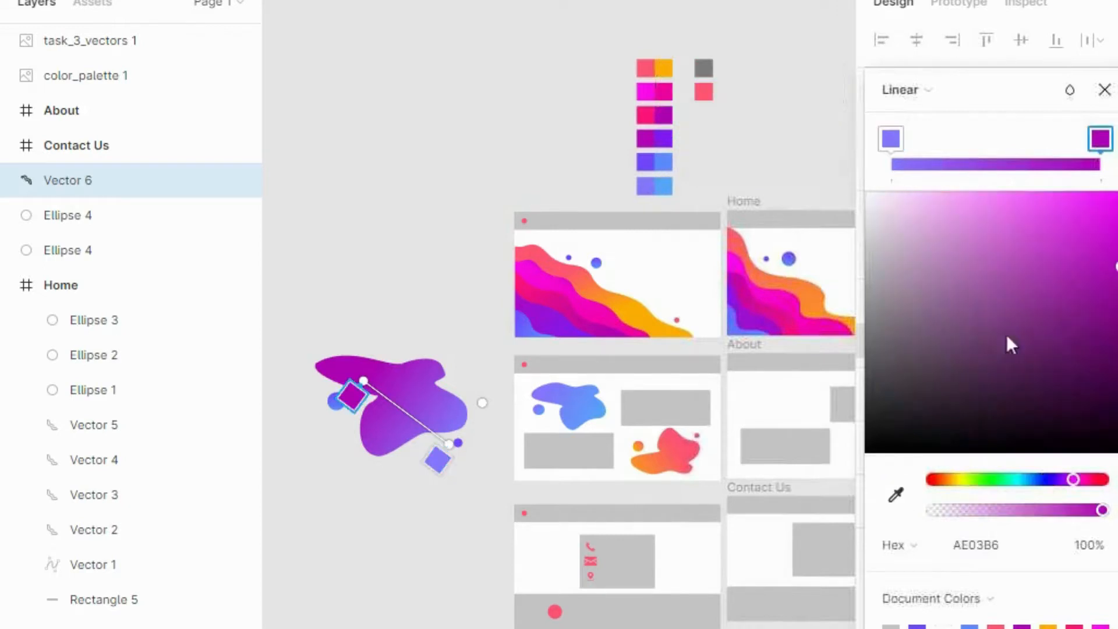
{"action": "left_click", "coordinate": [895, 495]}
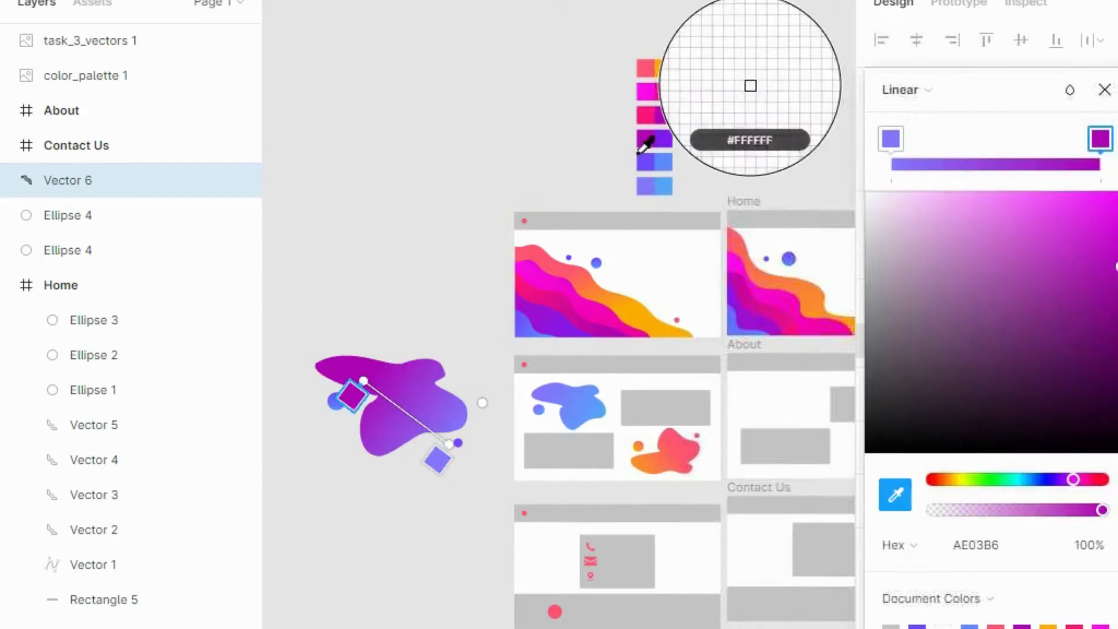
{"action": "left_click", "coordinate": [668, 185]}
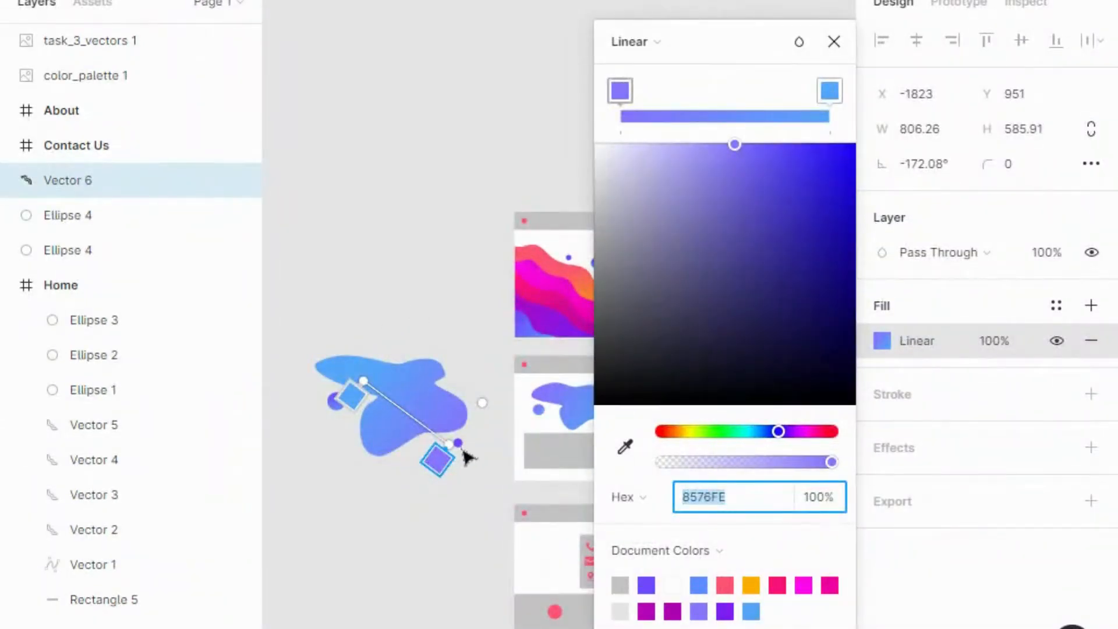
{"action": "left_click_drag", "start_coordinate": [440, 457], "coordinate": [472, 436]}
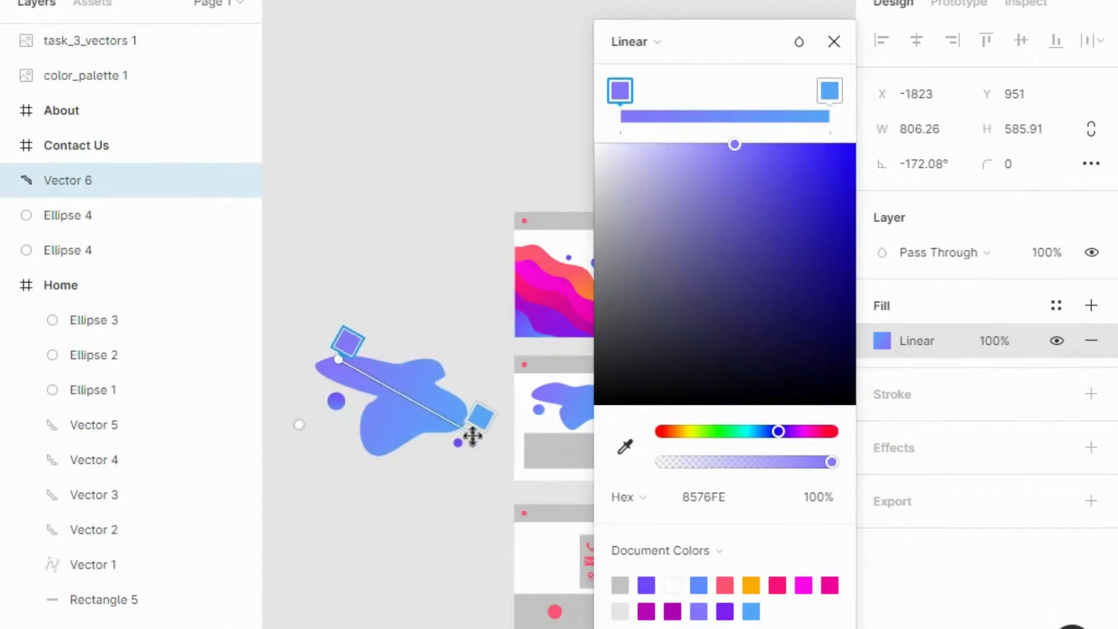
Group the blue blob together with its two circles
{"action": "left_click", "coordinate": [417, 279]}
{"action": "left_click_drag", "start_coordinate": [307, 315], "coordinate": [481, 501]}
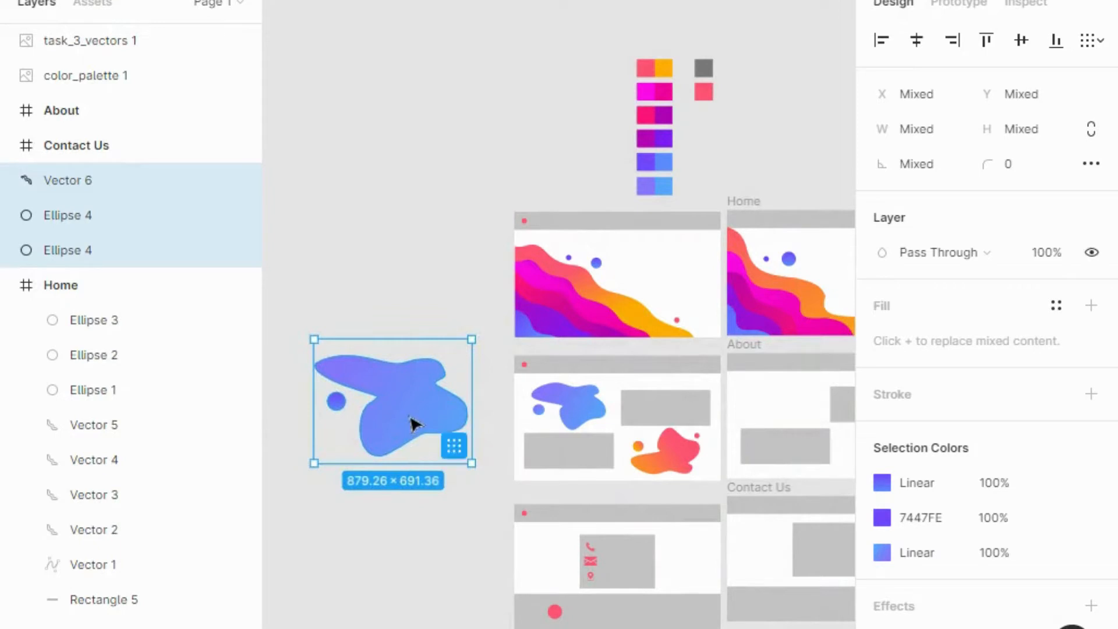
{"action": "right_click", "coordinate": [411, 419]}
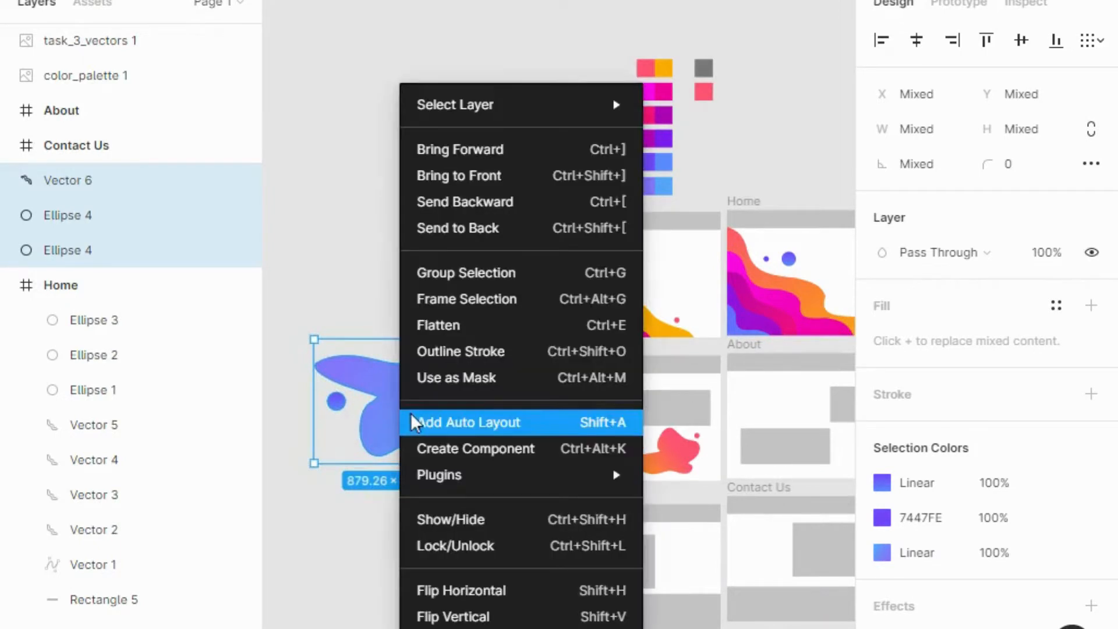
{"action": "left_click", "coordinate": [493, 274]}
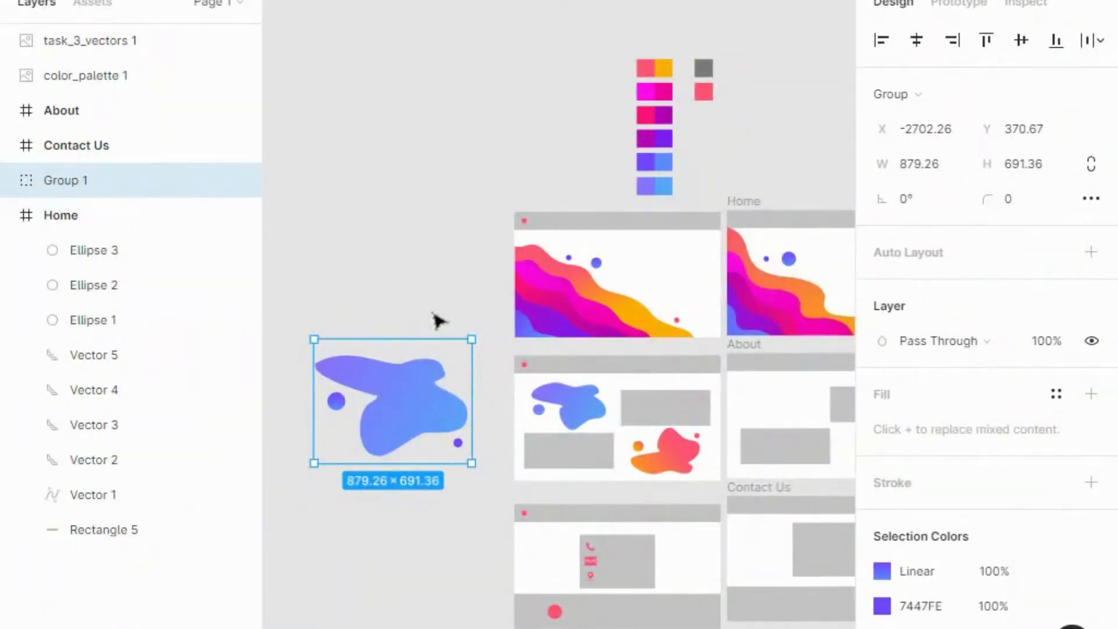
Duplicate the blob group below the original at X -2702, Y 1245 and scale the copy down
{"action": "key", "text": "ctrl+d"}
{"action": "left_click_drag", "start_coordinate": [387, 449], "coordinate": [389, 573]}
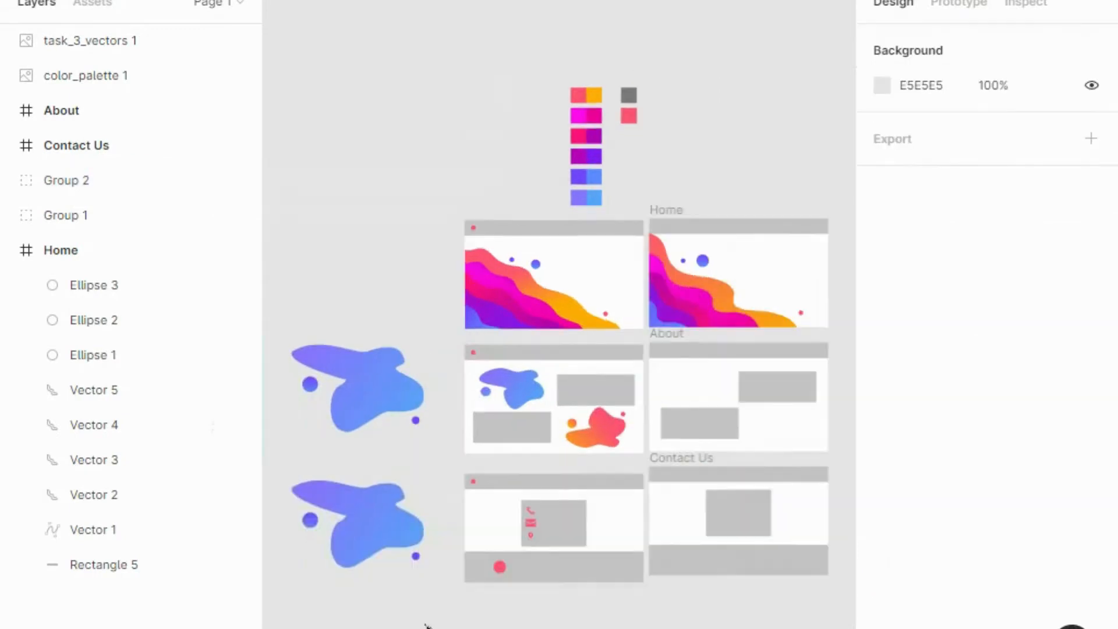
{"action": "left_click", "coordinate": [415, 535]}
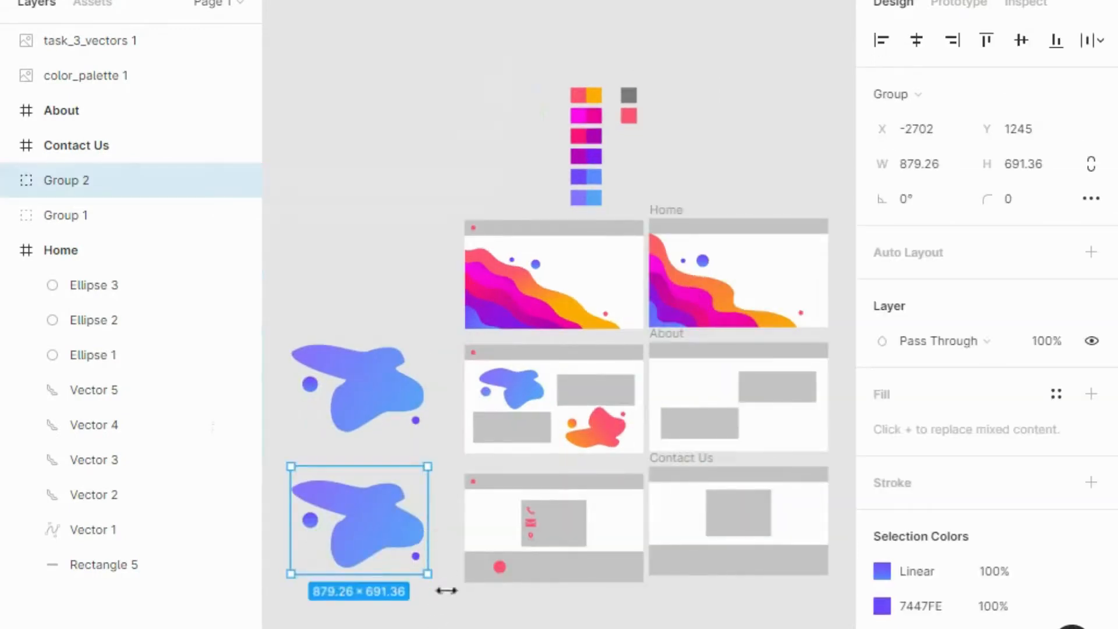
{"action": "left_click_drag", "start_coordinate": [424, 579], "coordinate": [375, 572]}
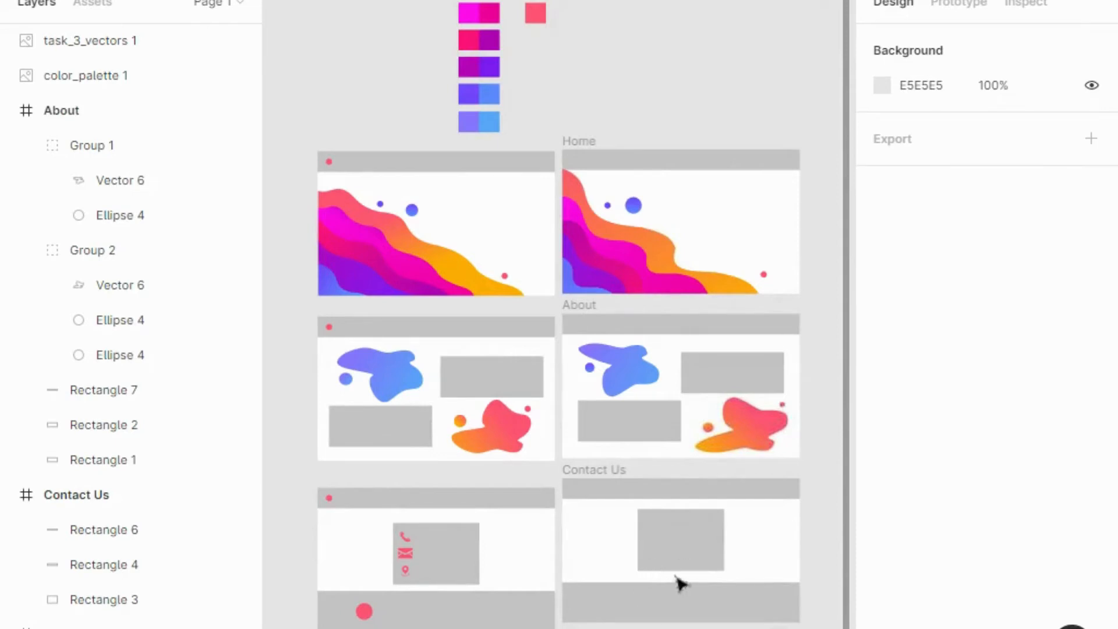
Import the images icon_location.png, icon_mail.png and icon_phone.png and place them on the canvas near the Contact Us frame
{"action": "left_click", "coordinate": [679, 533]}
{"action": "left_click", "coordinate": [332, 111]}
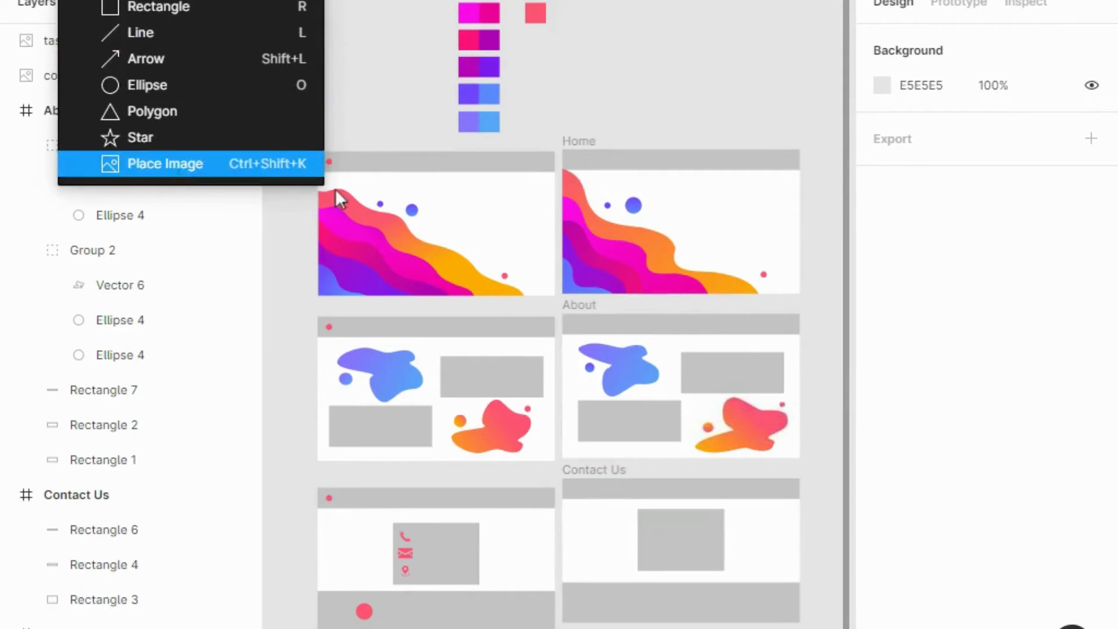
{"action": "left_click", "coordinate": [176, 166]}
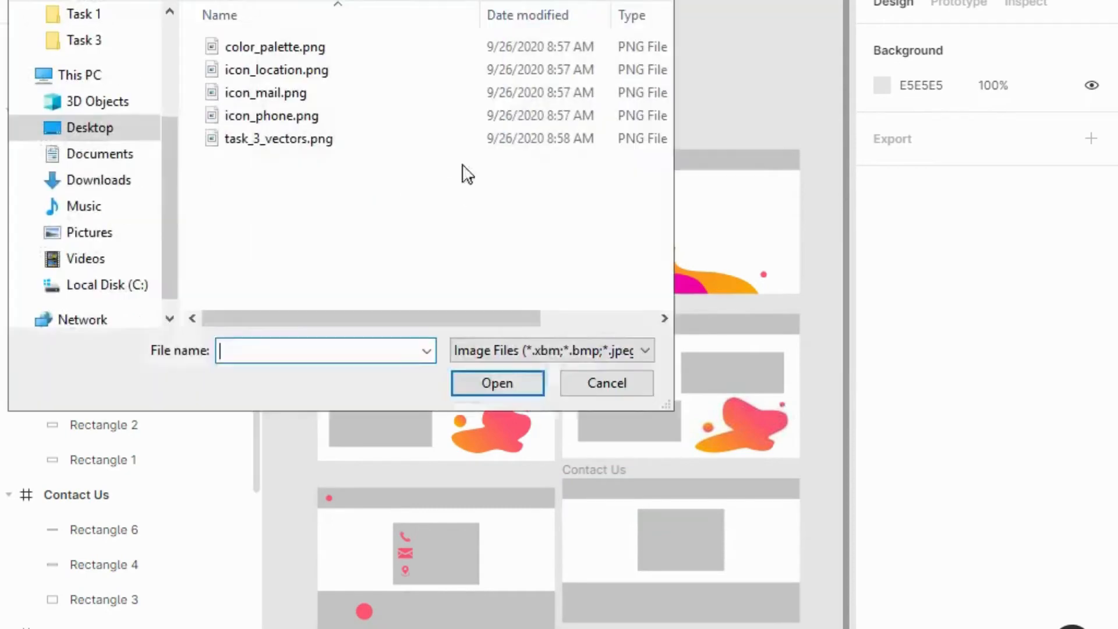
{"action": "left_click", "coordinate": [251, 71]}
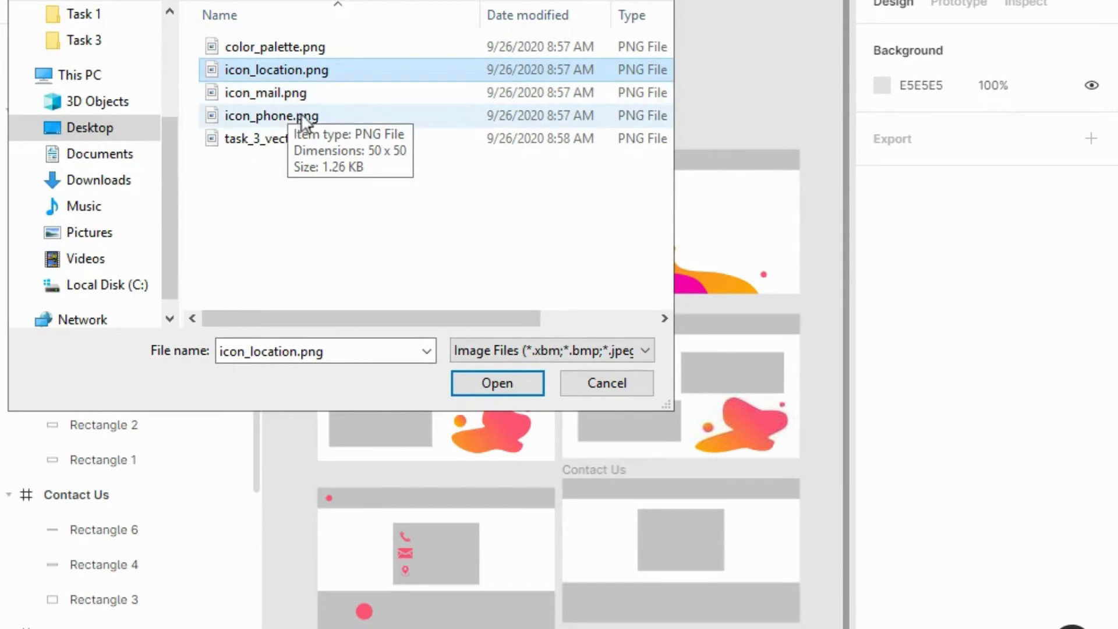
{"action": "left_click", "coordinate": [303, 118], "text": "shift"}
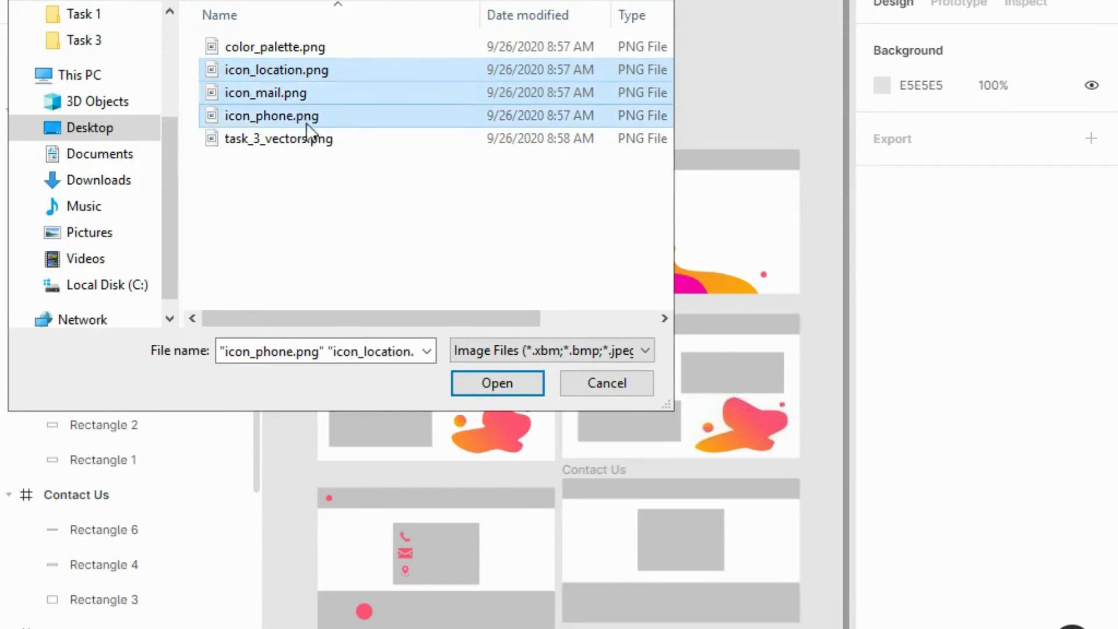
{"action": "left_click", "coordinate": [498, 382]}
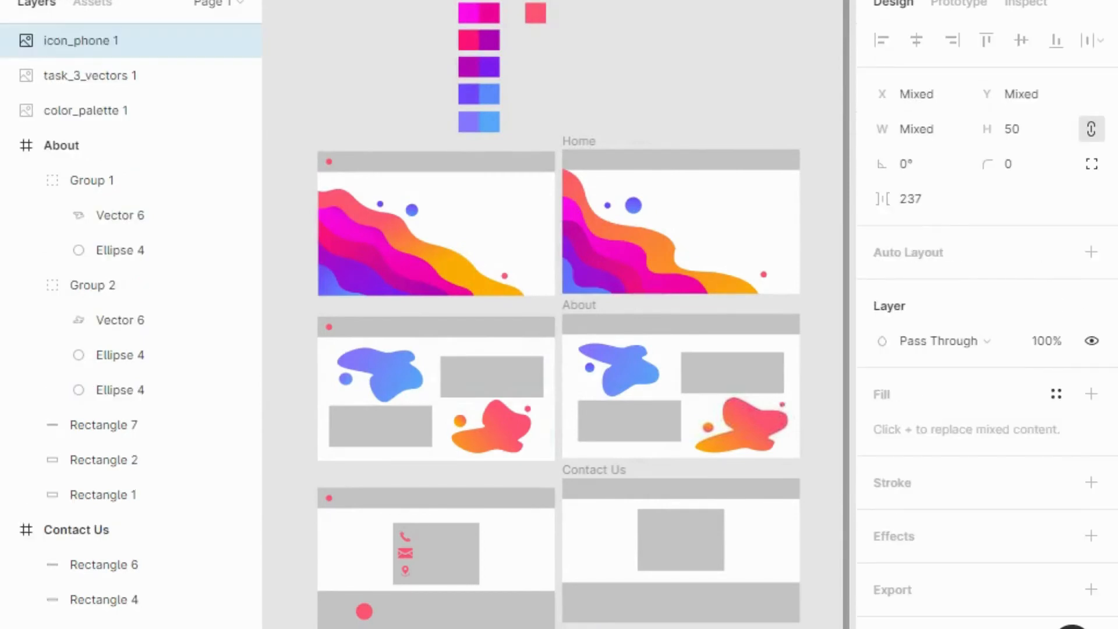
{"action": "key", "text": "Escape"}
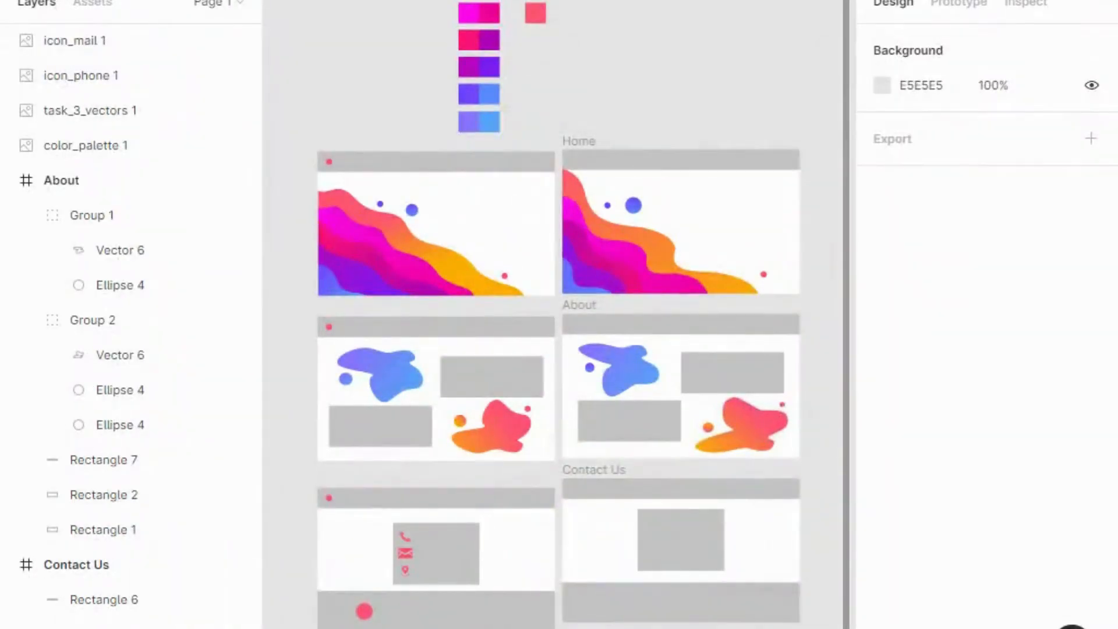
Arrange the phone, mail and location icons in a column along the left side of the Contact Us frame's grey box
{"action": "left_click_drag", "start_coordinate": [656, 579], "coordinate": [656, 526]}
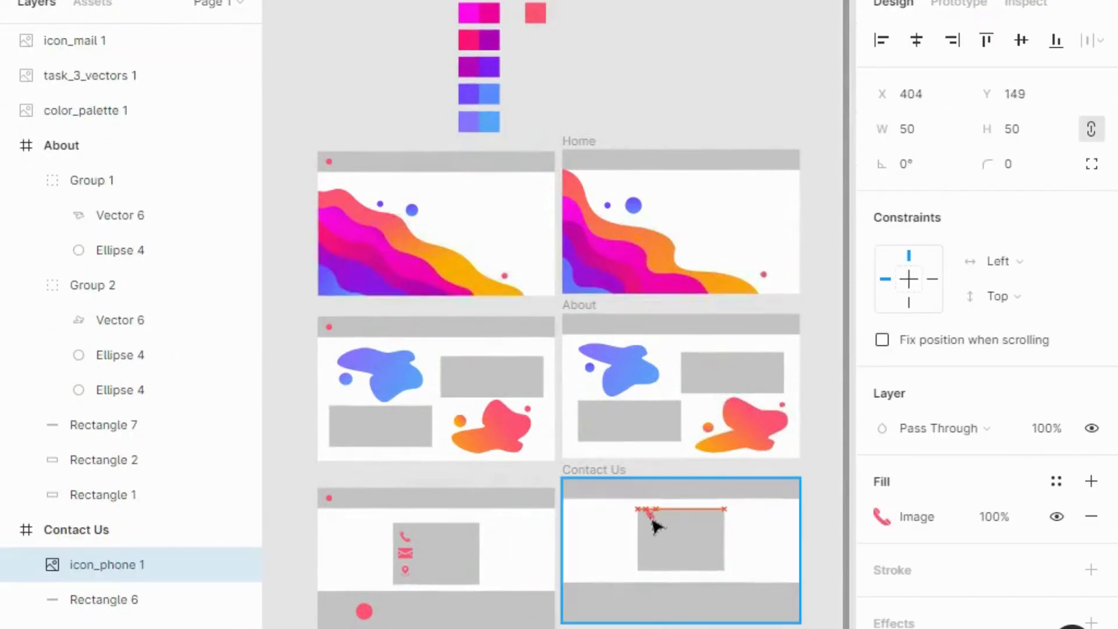
{"action": "left_click_drag", "start_coordinate": [664, 587], "coordinate": [635, 544]}
{"action": "left_click_drag", "start_coordinate": [652, 617], "coordinate": [661, 568]}
{"action": "key", "text": "Escape"}
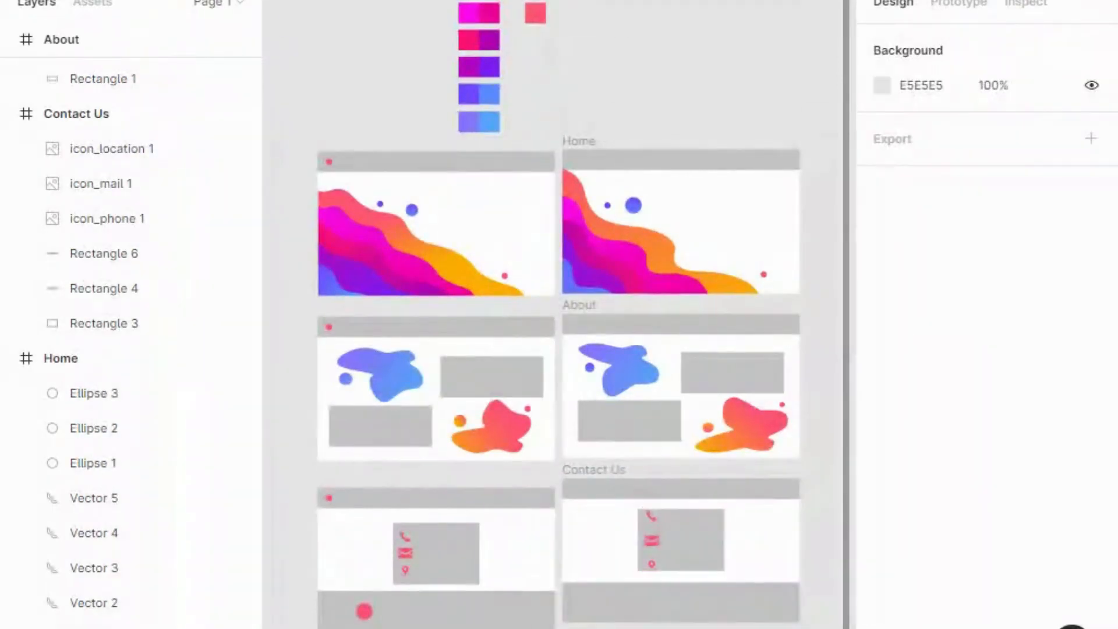
Duplicate the Home frame's 30 × 30 FF5474 circle and move the copy into the header bar at about X 70, Y 20
{"action": "left_click", "coordinate": [764, 276]}
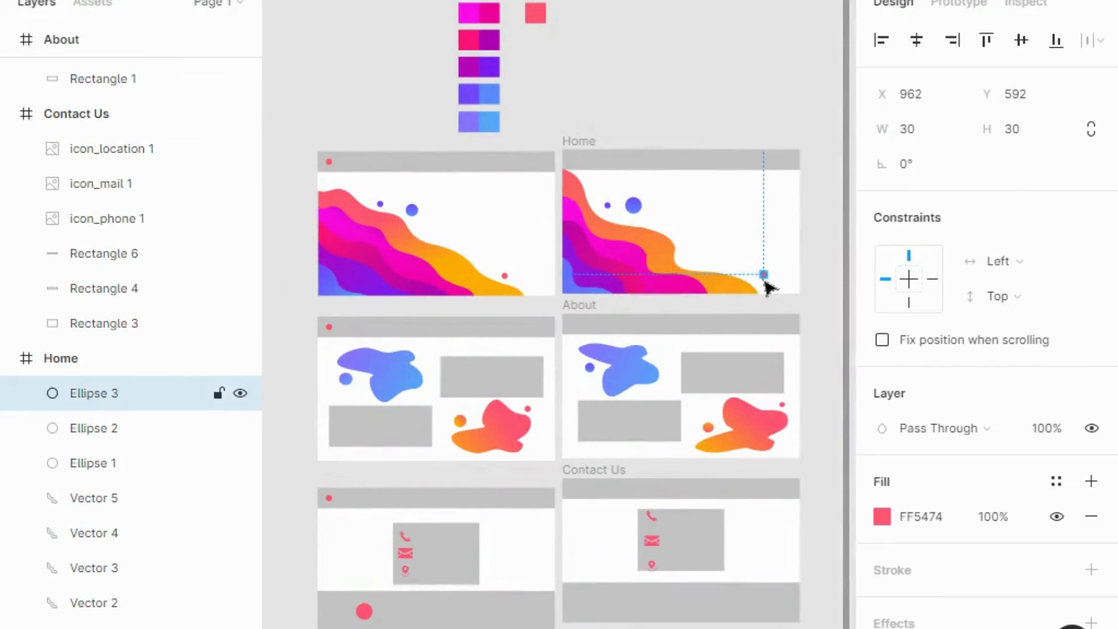
{"action": "key", "text": "ctrl+d"}
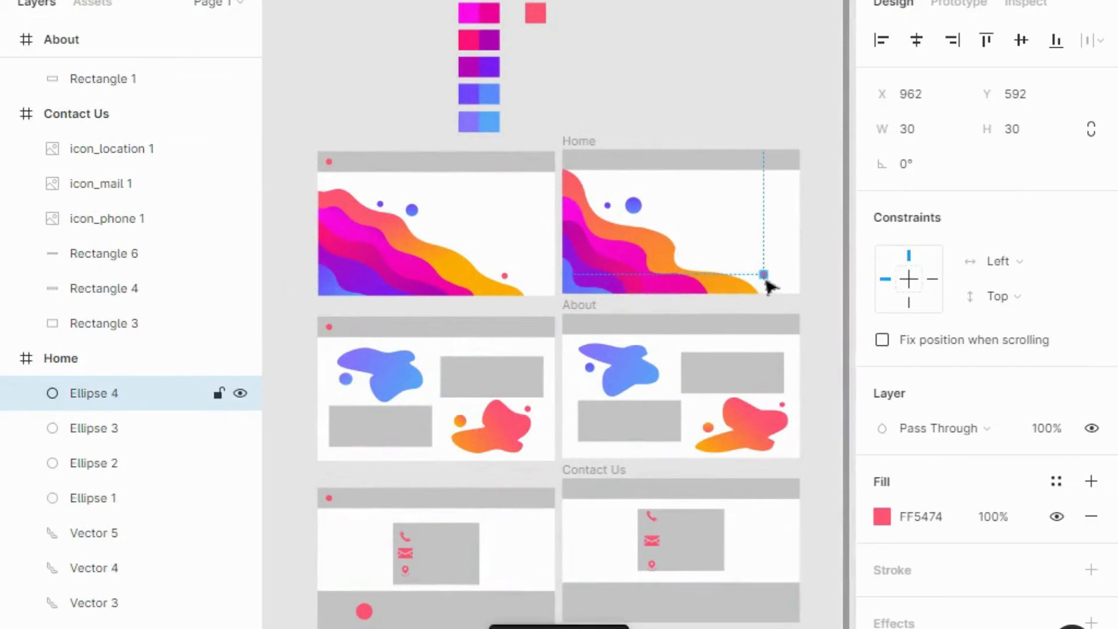
{"action": "left_click_drag", "start_coordinate": [764, 275], "coordinate": [581, 165]}
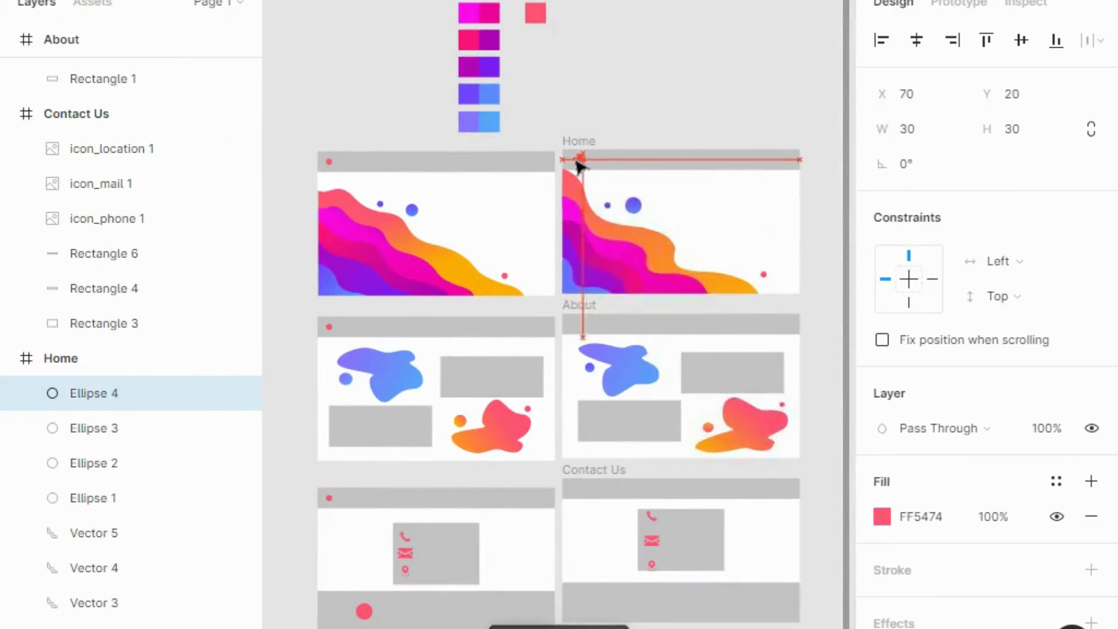